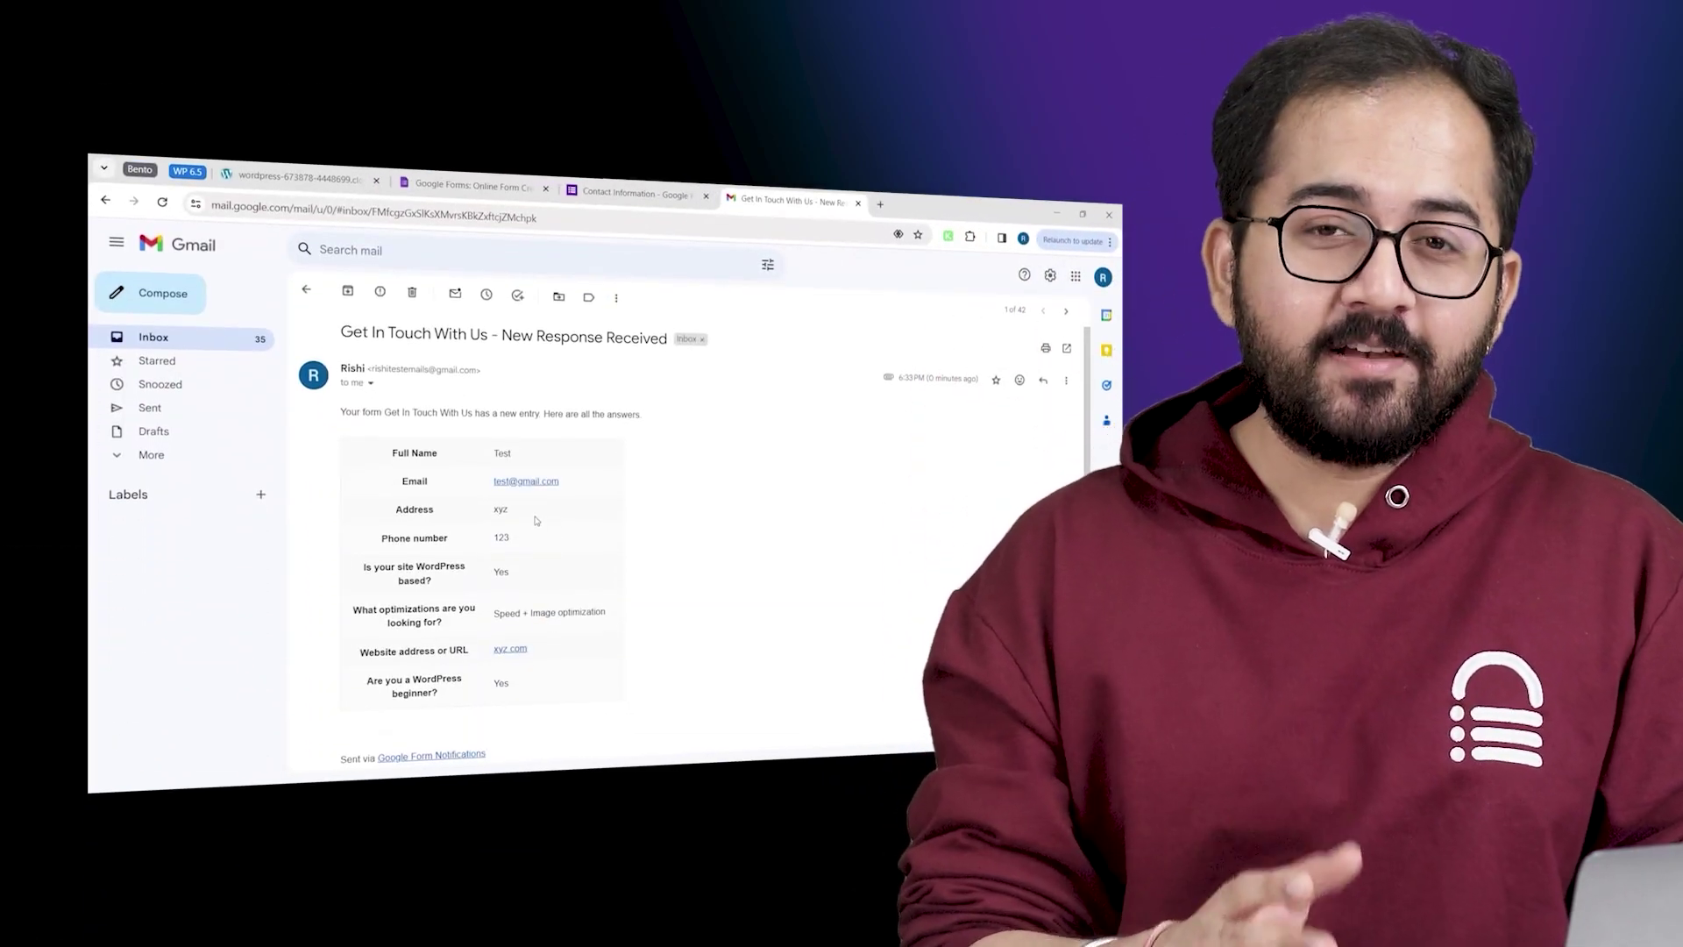
# Step: Paste the Cloudways WordPress site URL into AirLift and submit it for analysis
pyautogui.scroll(-3, 536, 521)
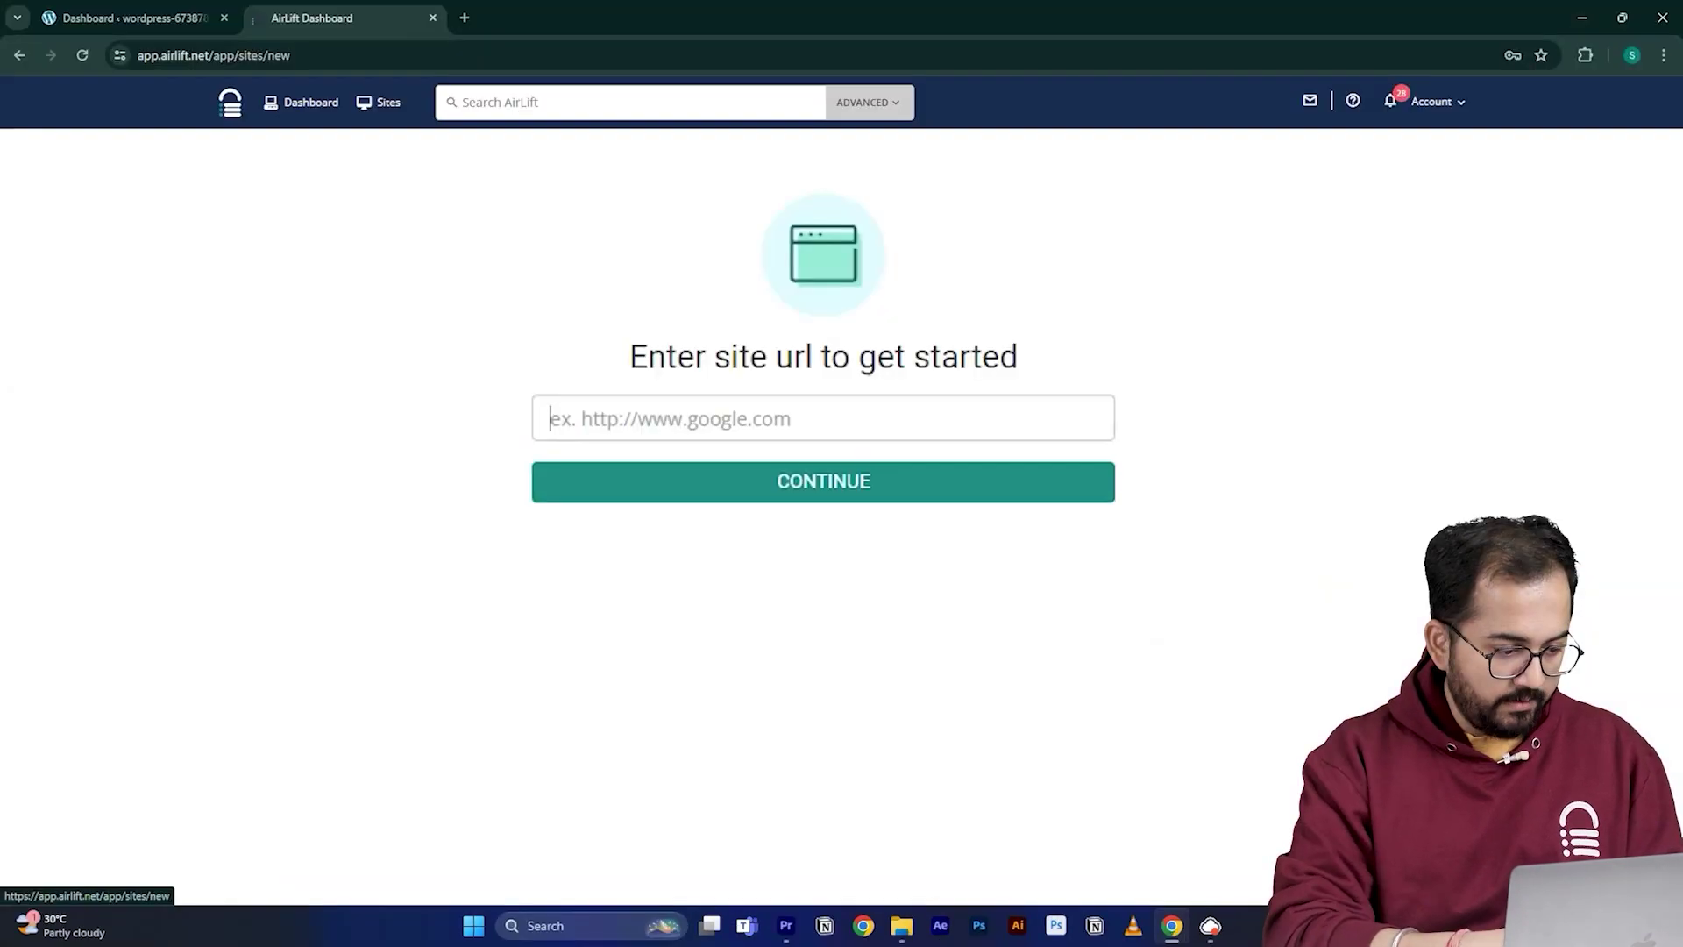
pyautogui.write('https://wordpress-673878-4448699.cloudwaysapps.com/')
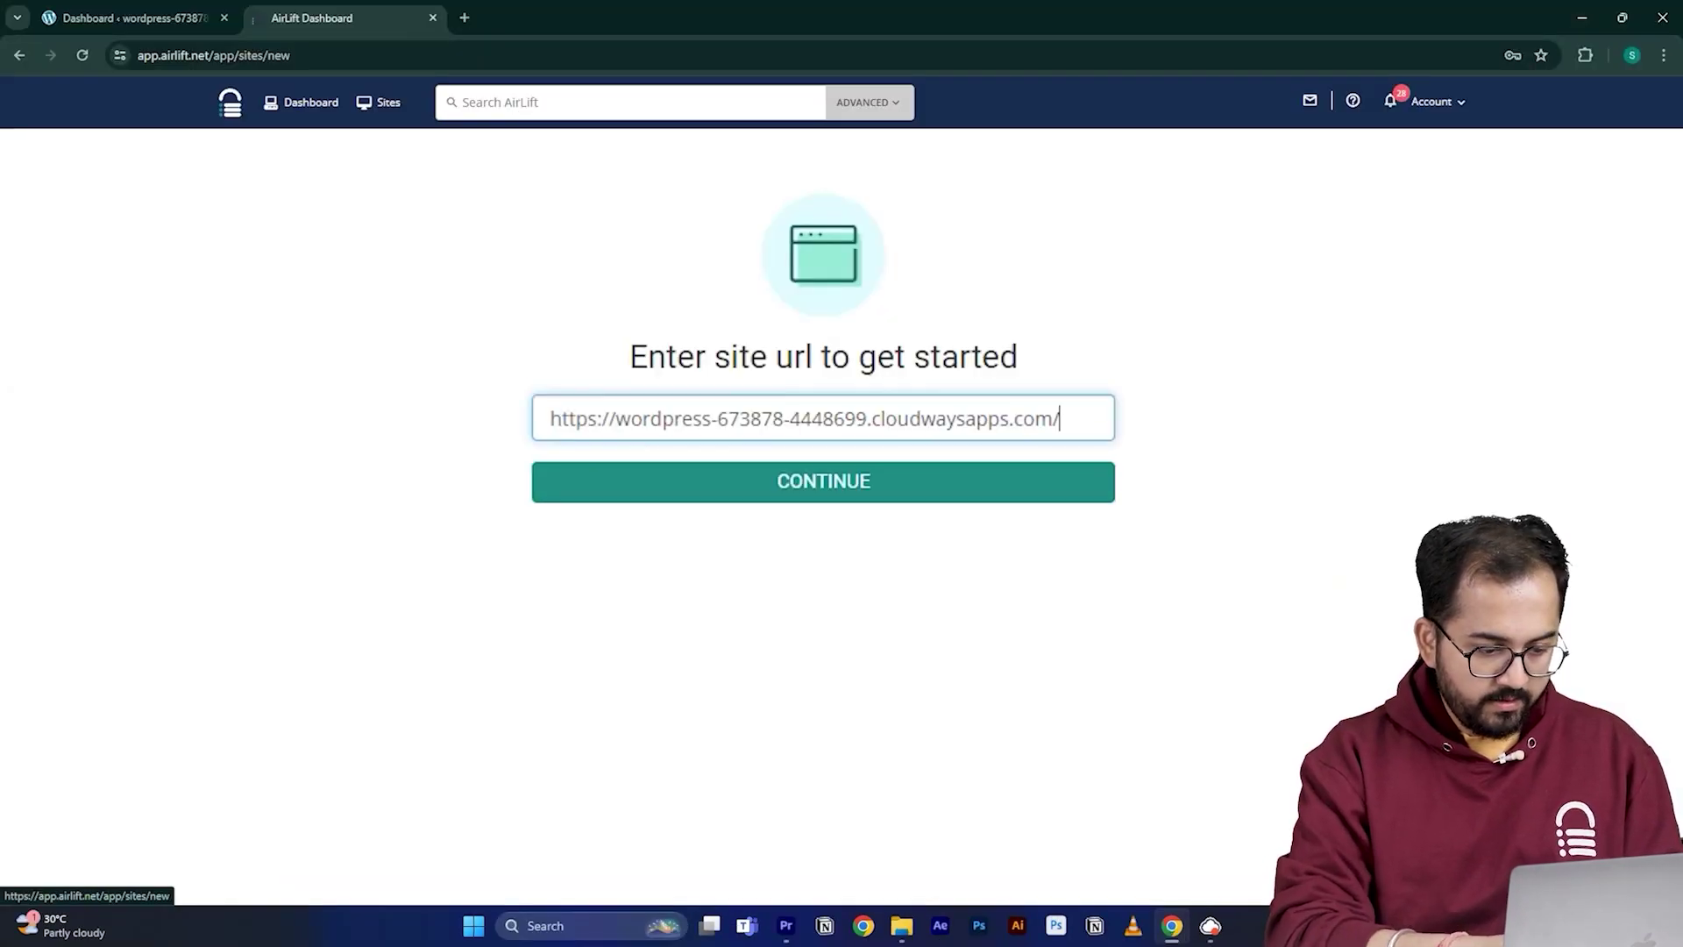
pyautogui.click(695, 485)
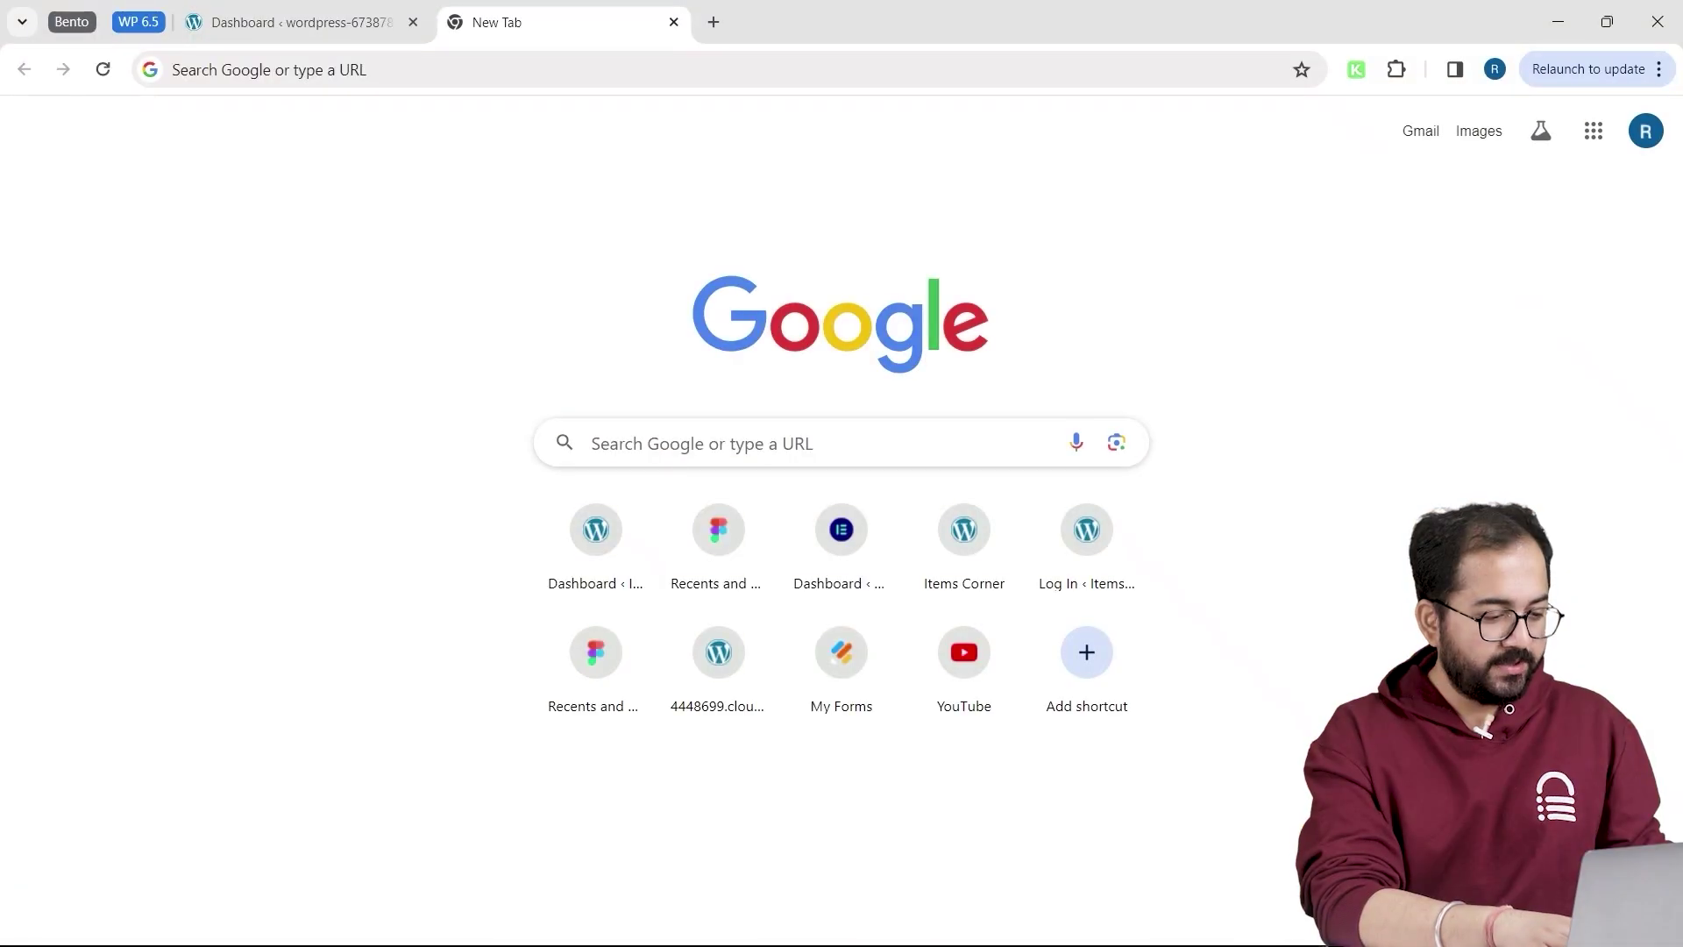
# Step: Search 'google forms' and reach the Google Forms home page via its about page
pyautogui.write('google forms')
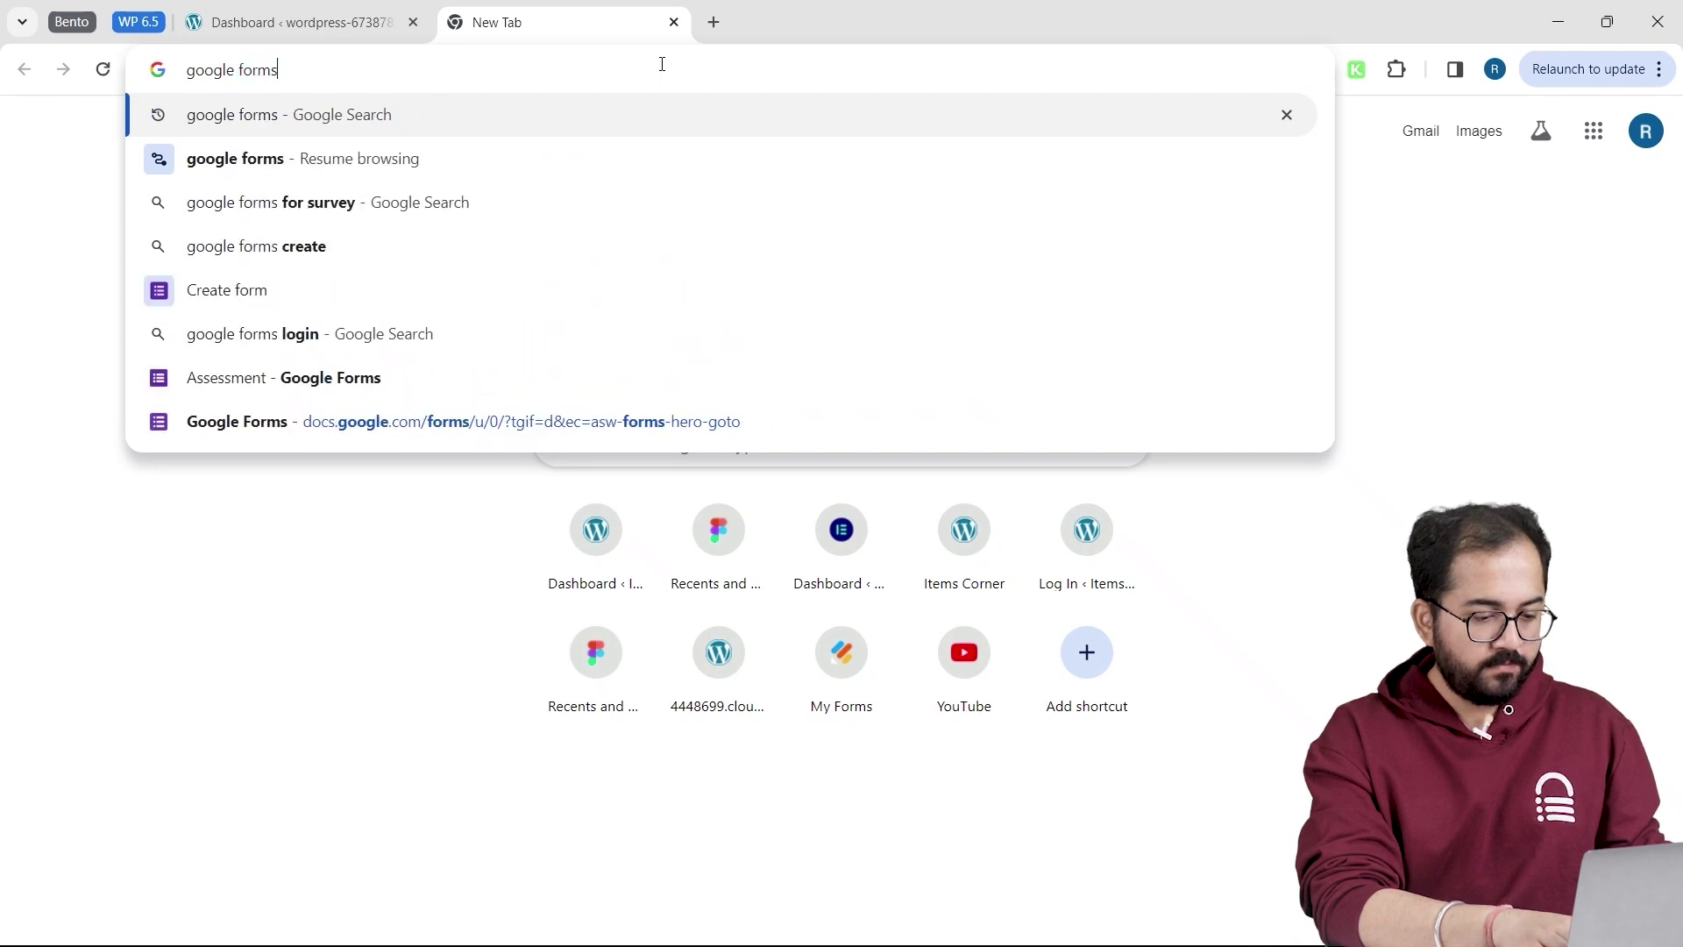
pyautogui.press('Return')
pyautogui.click(441, 369)
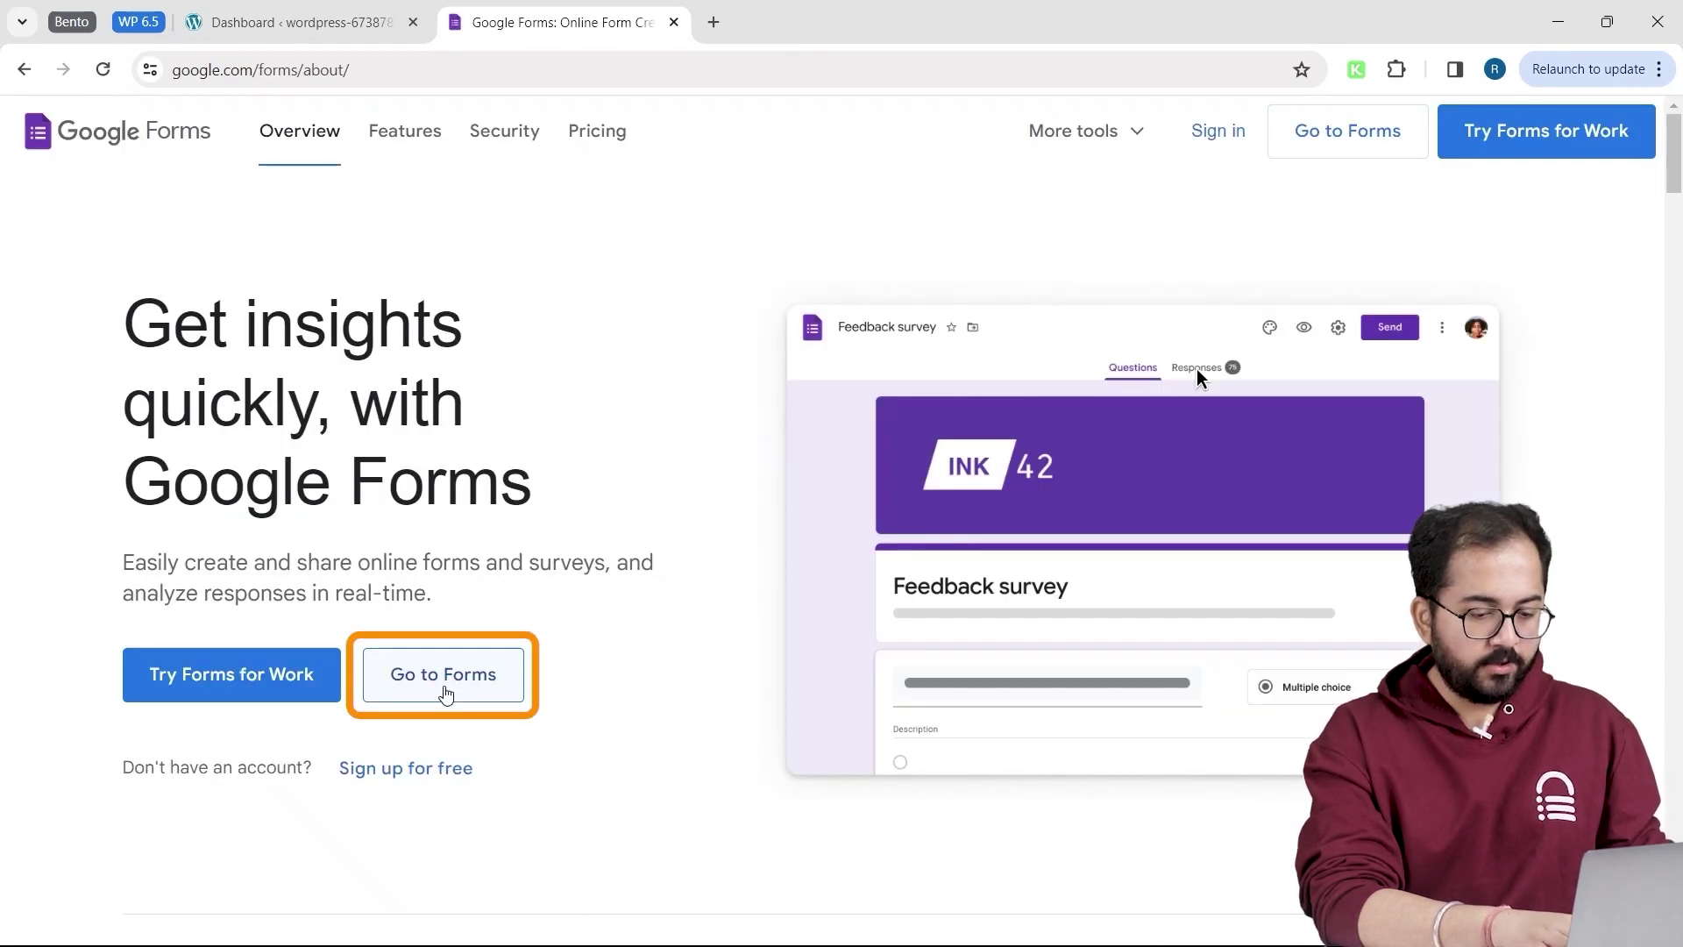
pyautogui.click(445, 692)
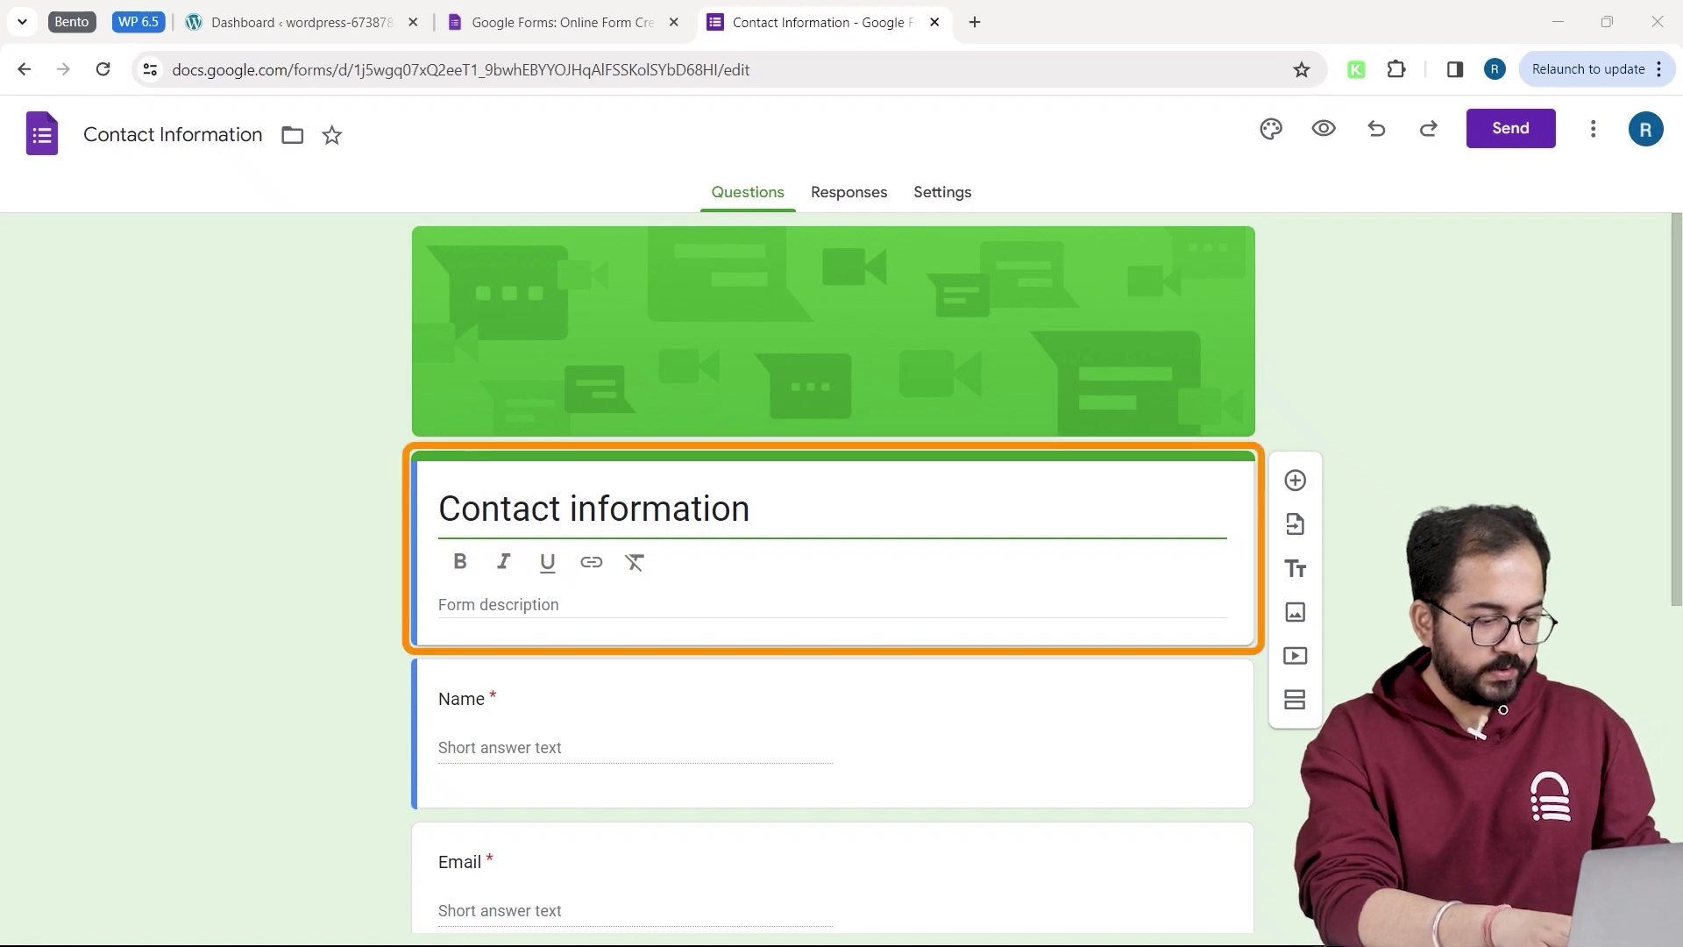
# Step: Retitle the form 'Get In Touch With Us' and rename the Name question to 'Full Name'
pyautogui.tripleClick(695, 501)
pyautogui.press('BackSpace')
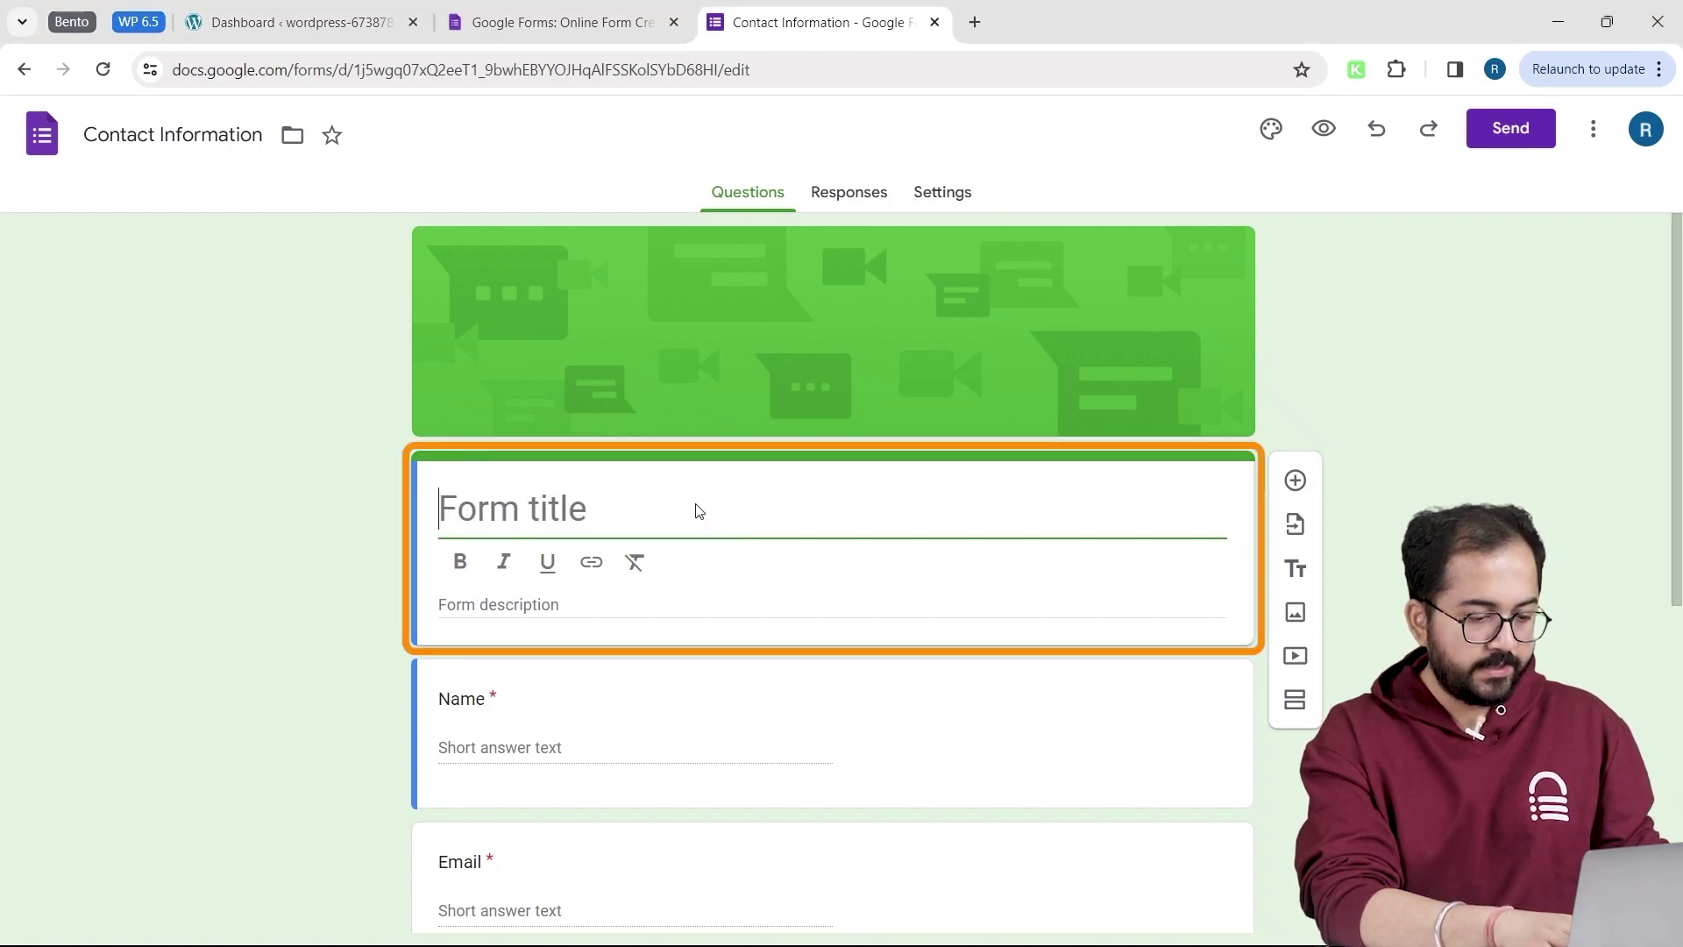
pyautogui.press('capslock')
pyautogui.write('Get In Touch With Us')
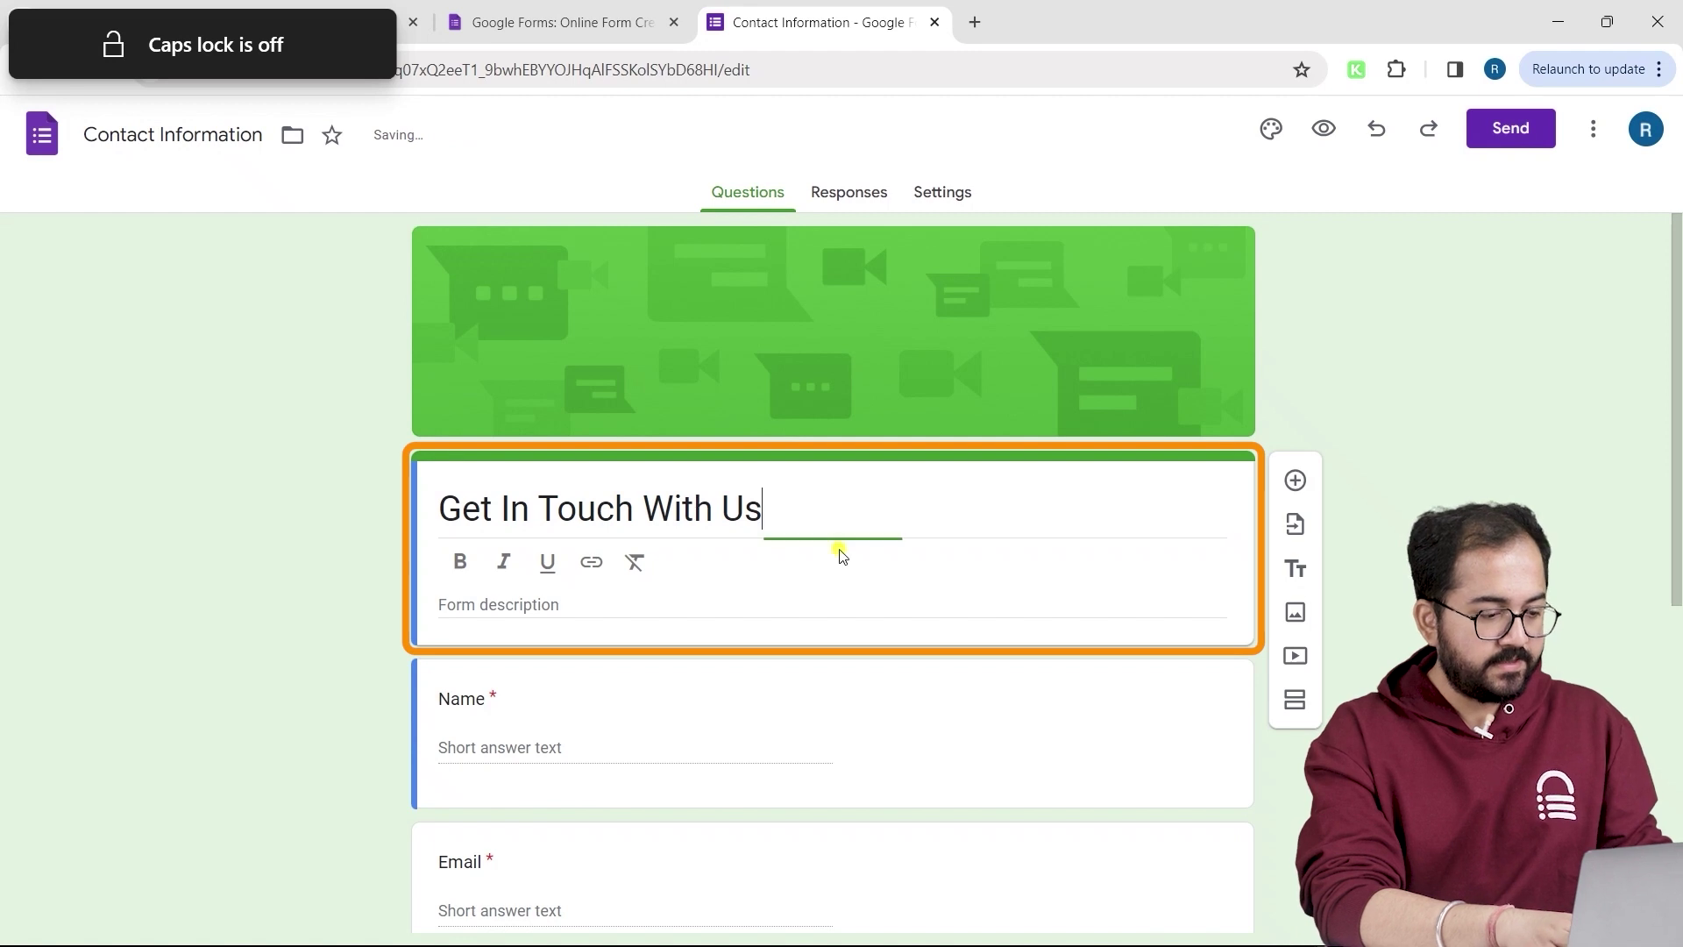
pyautogui.click(556, 693)
pyautogui.press('Home')
pyautogui.write('Full')
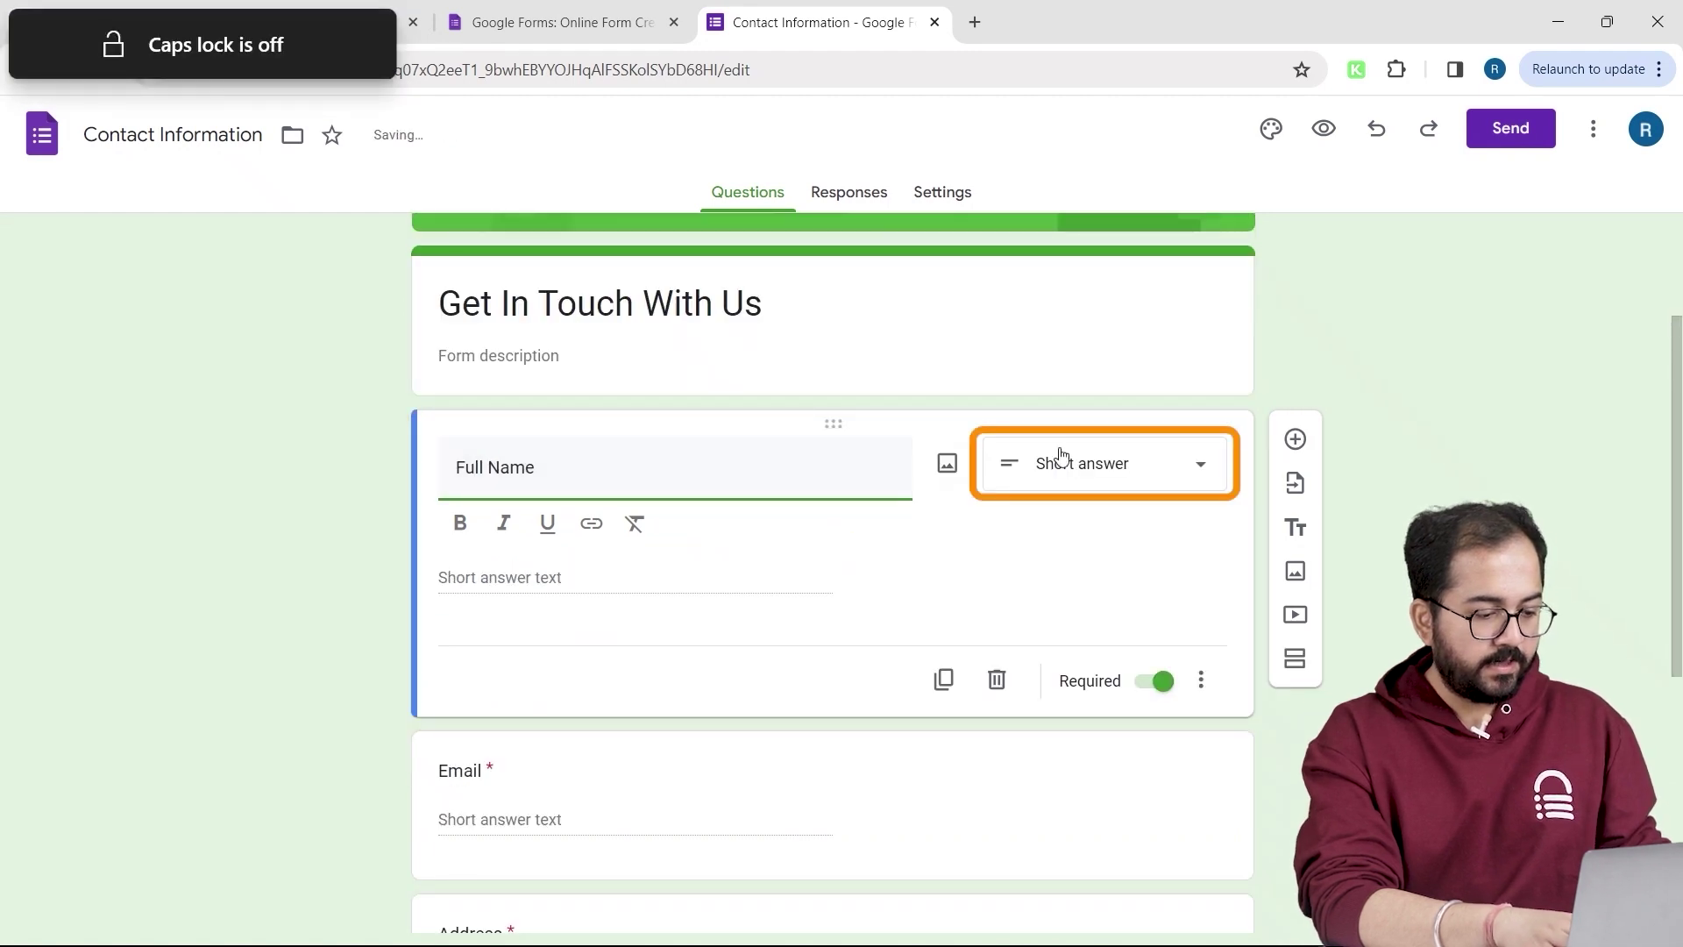
pyautogui.click(1062, 457)
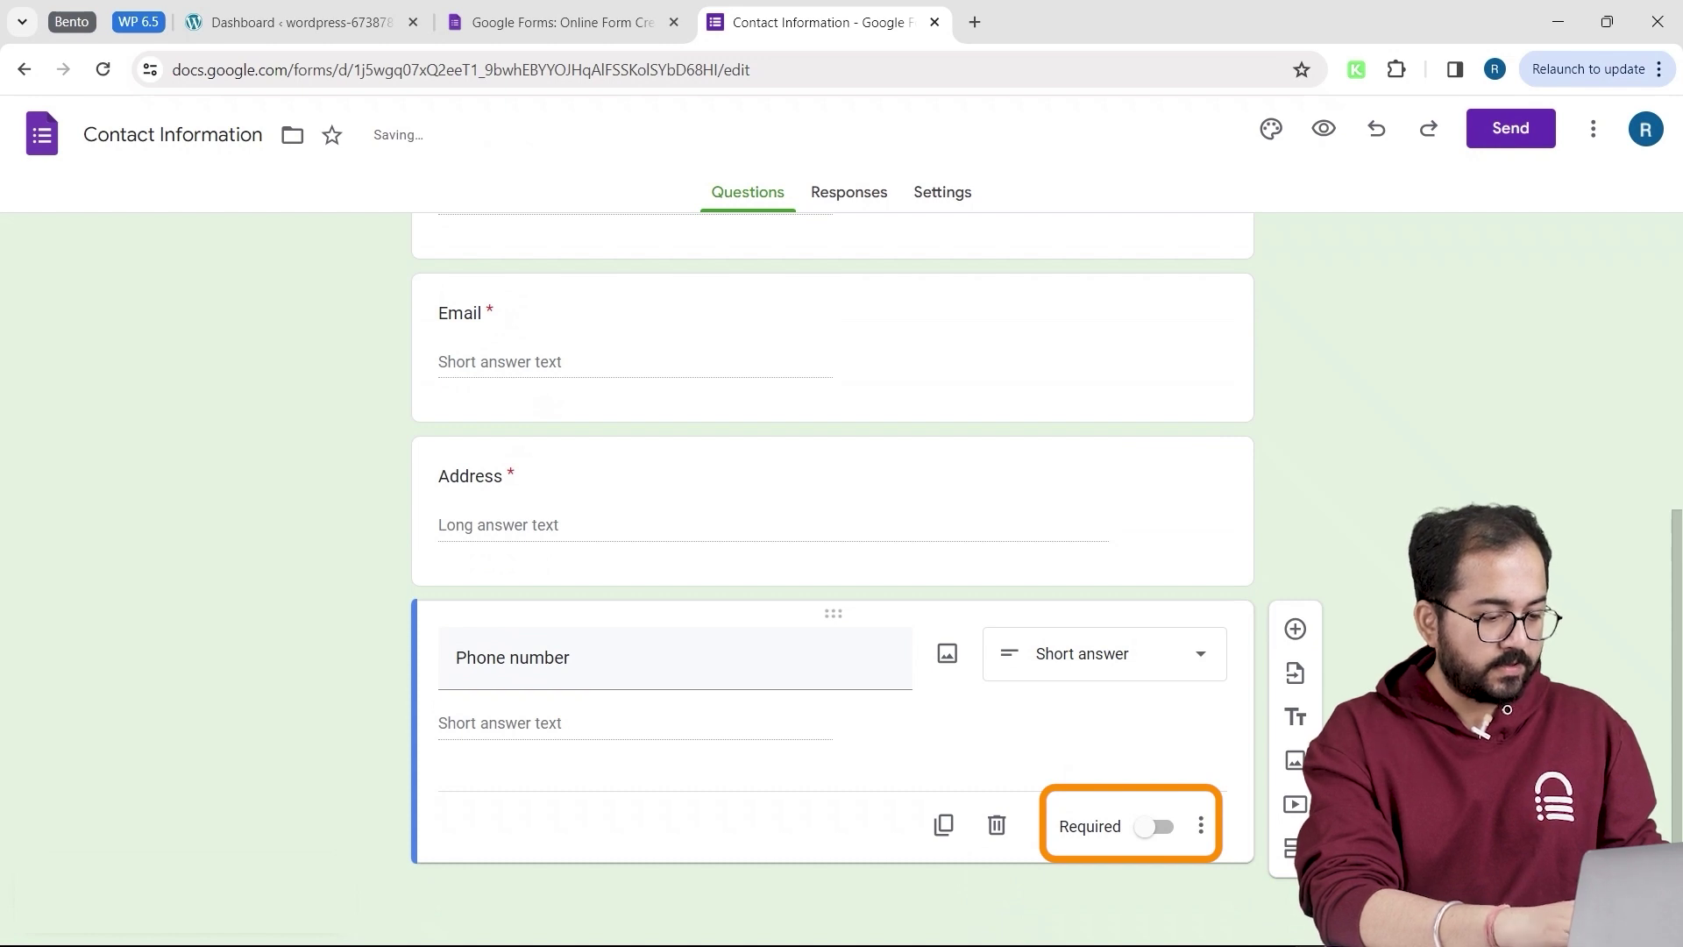
# Step: Make the Phone number question required and add a second section after it
pyautogui.click(1142, 837)
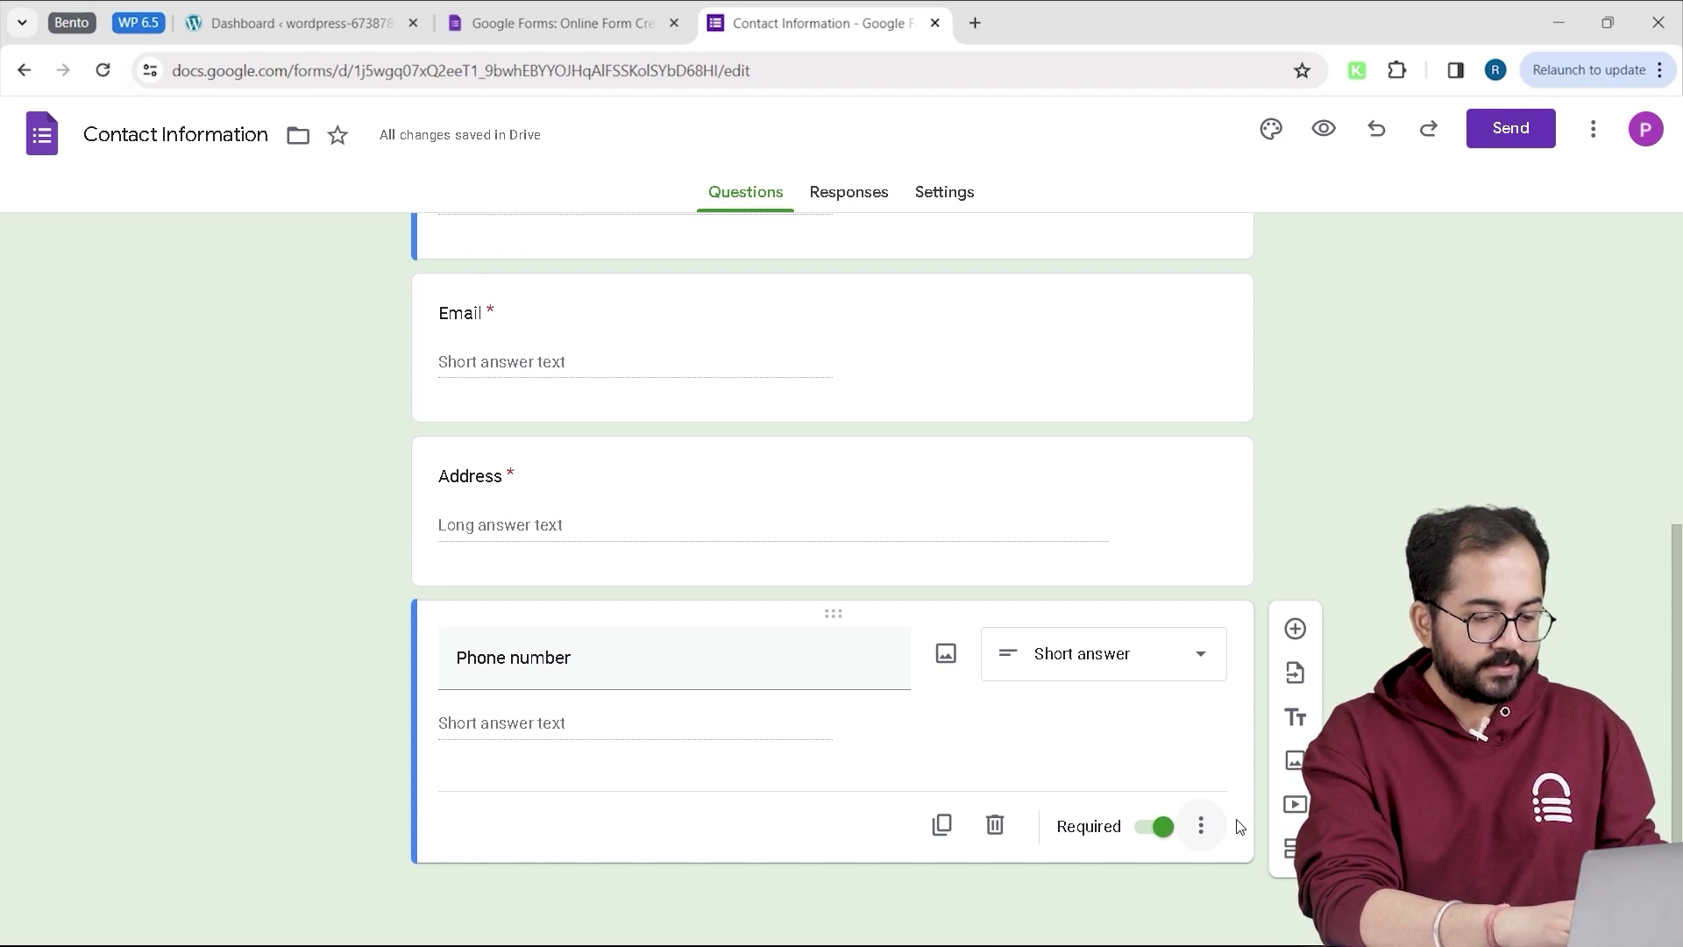
pyautogui.click(1297, 855)
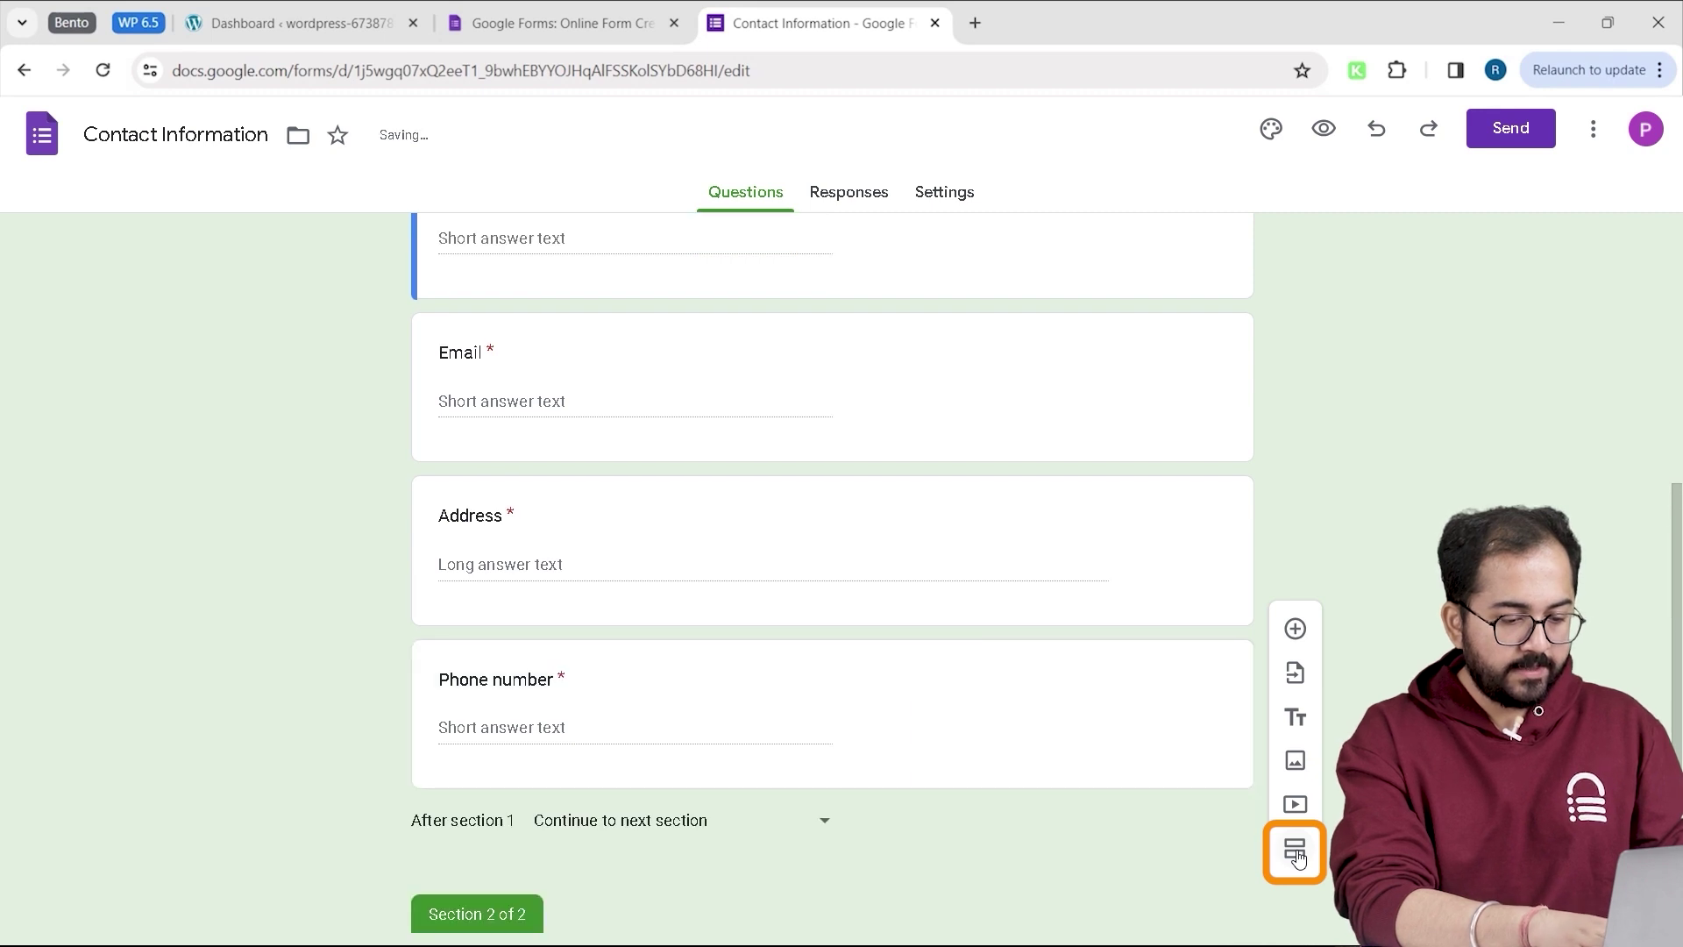
pyautogui.scroll(-1, 1038, 831)
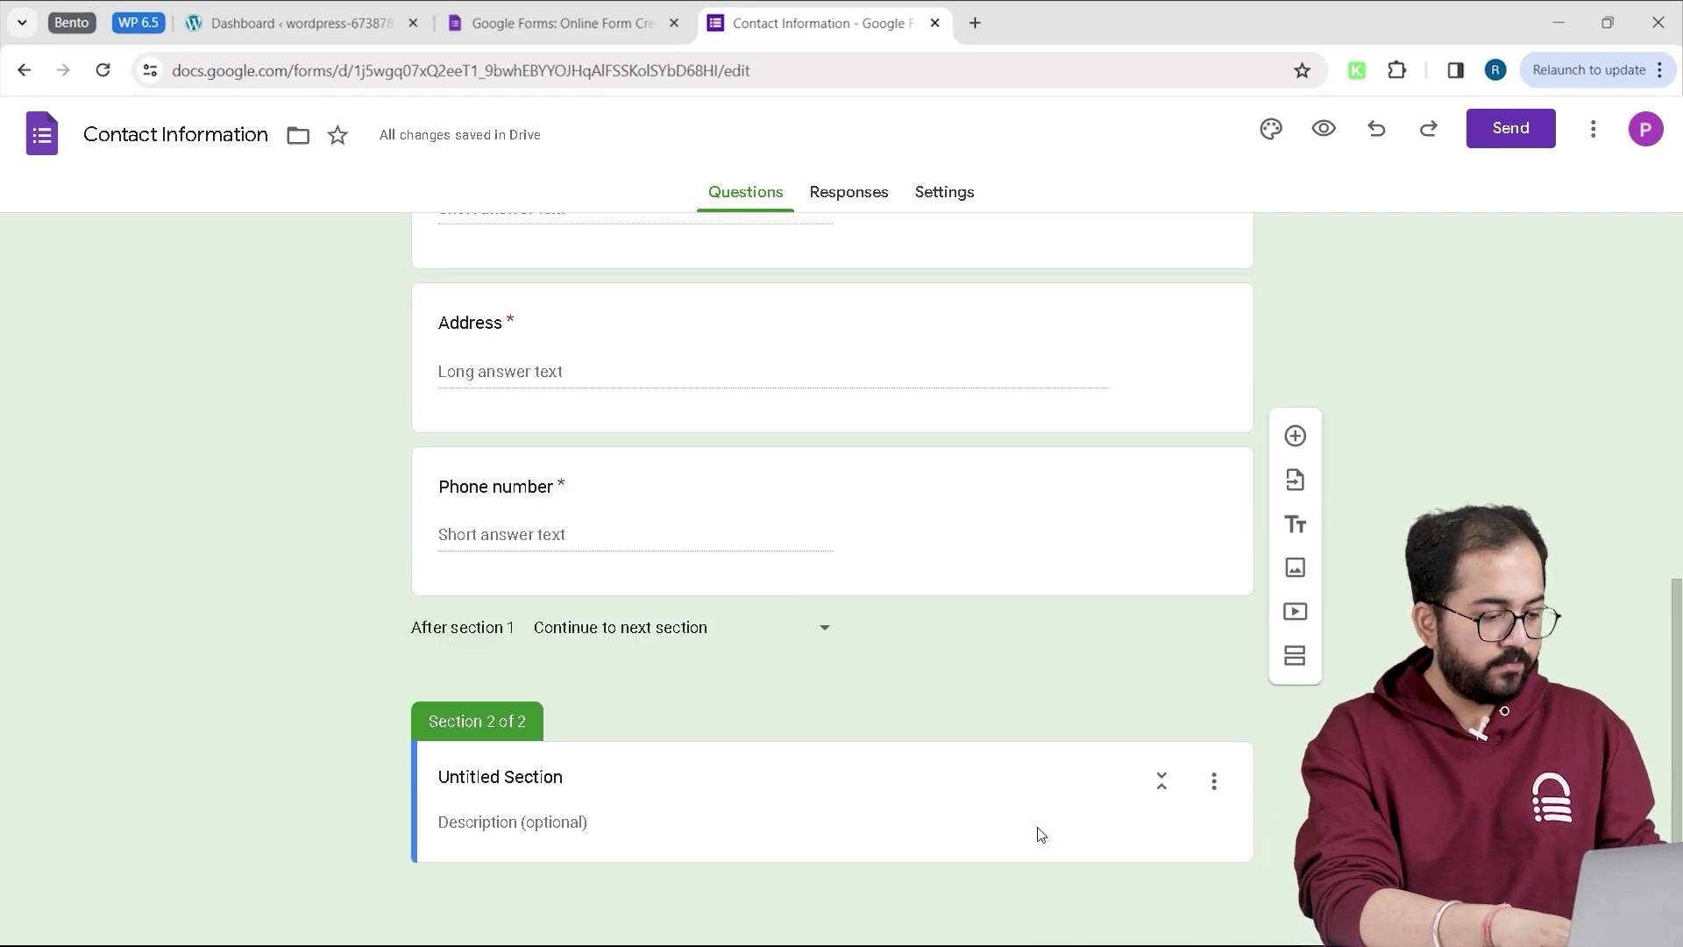
pyautogui.click(802, 776)
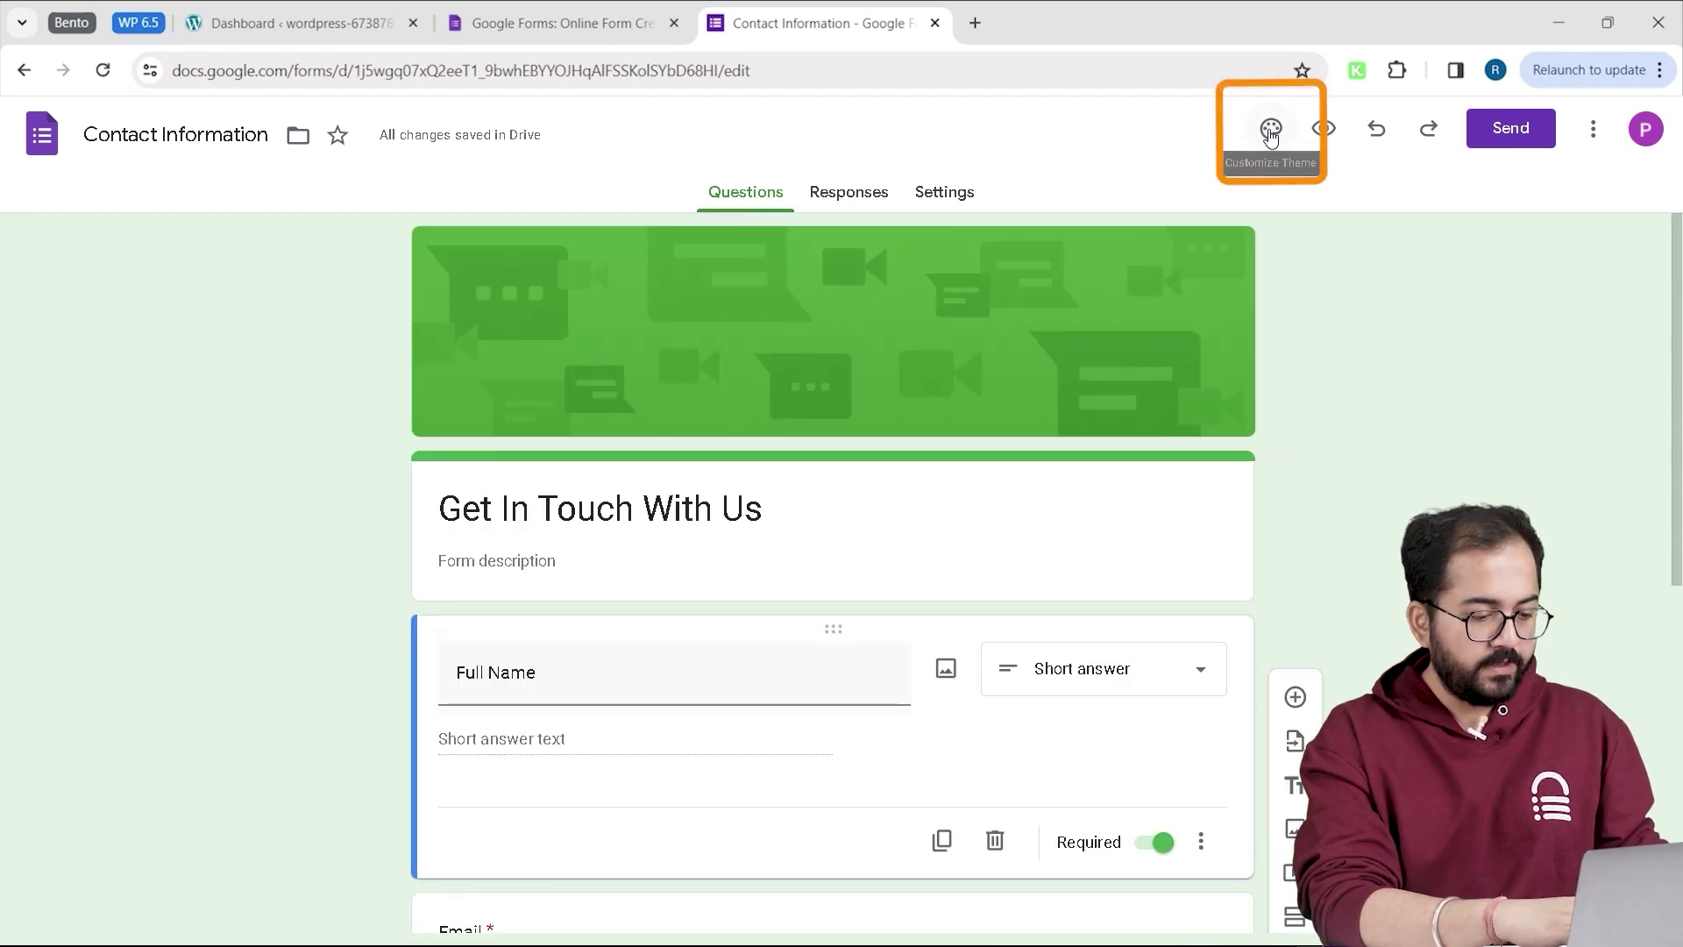
# Step: Switch the theme background to light grey, leaving the green header image unchanged
pyautogui.click(1272, 133)
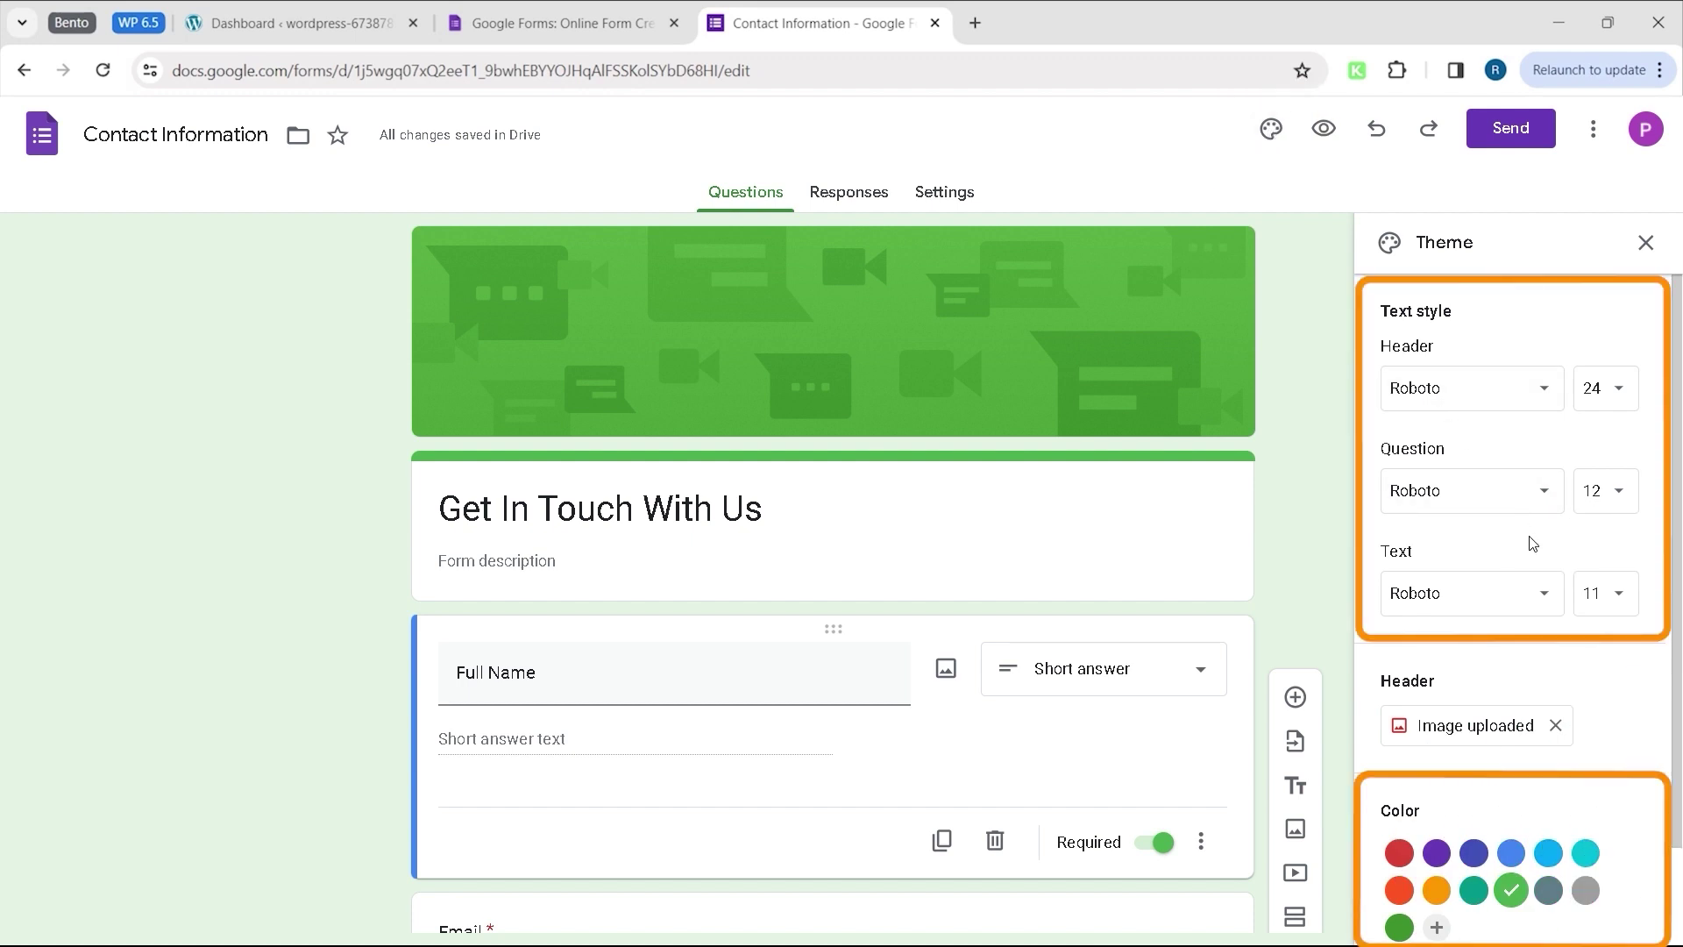
pyautogui.scroll(-2, 1525, 701)
pyautogui.click(1513, 866)
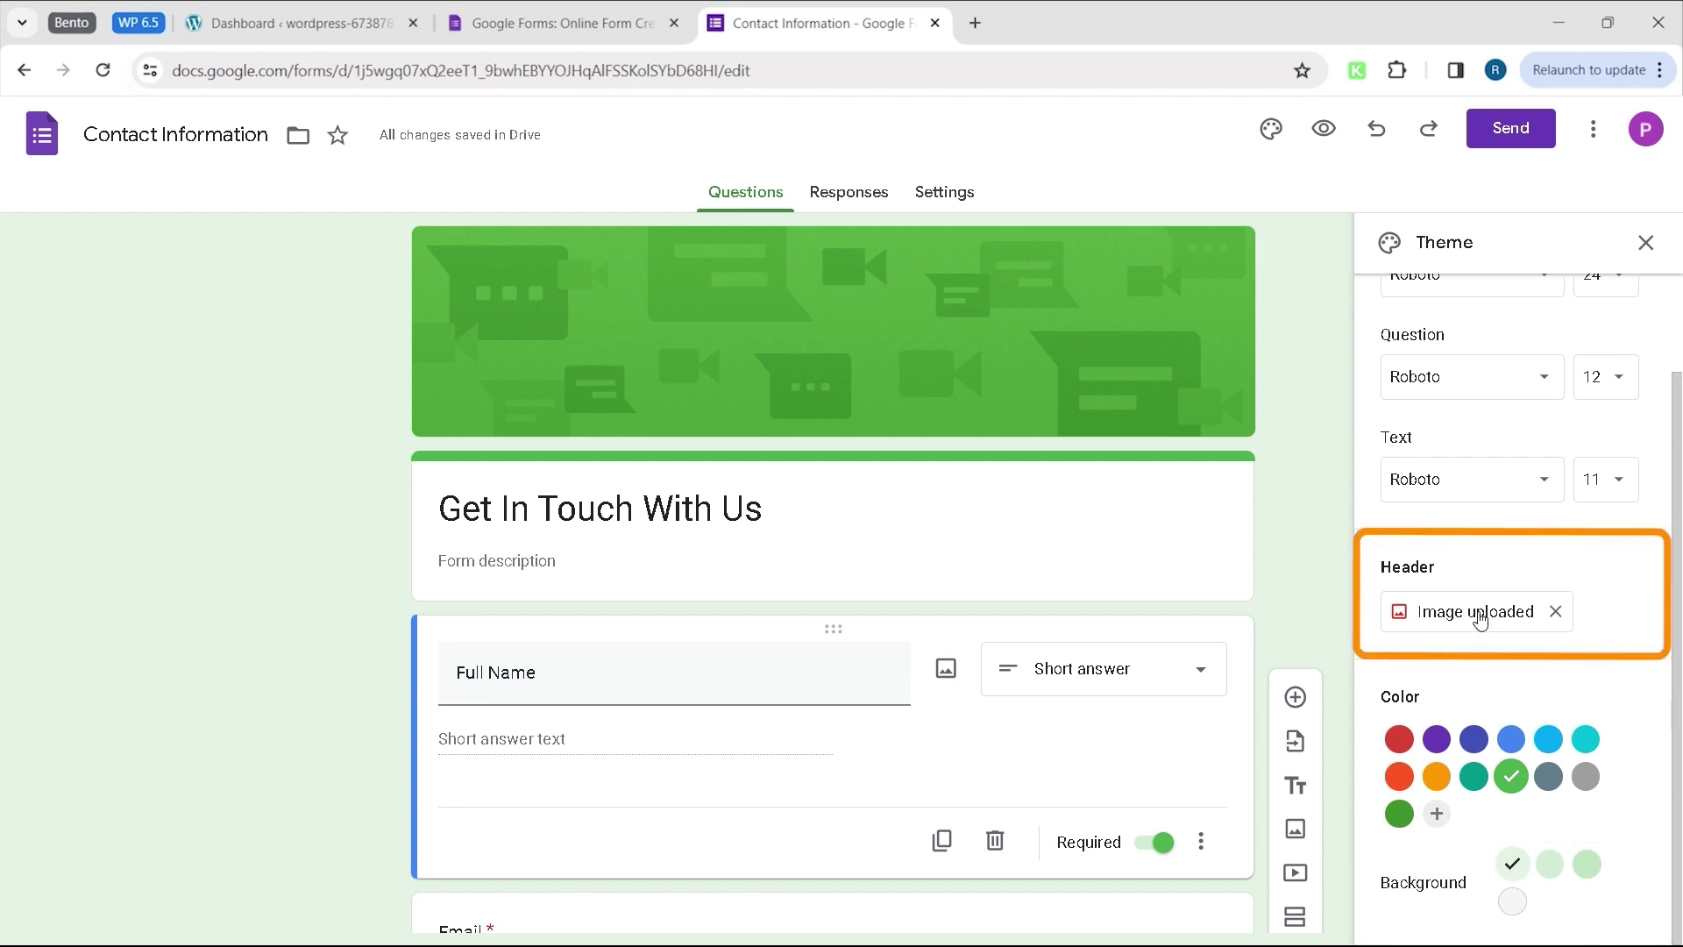
pyautogui.click(1480, 614)
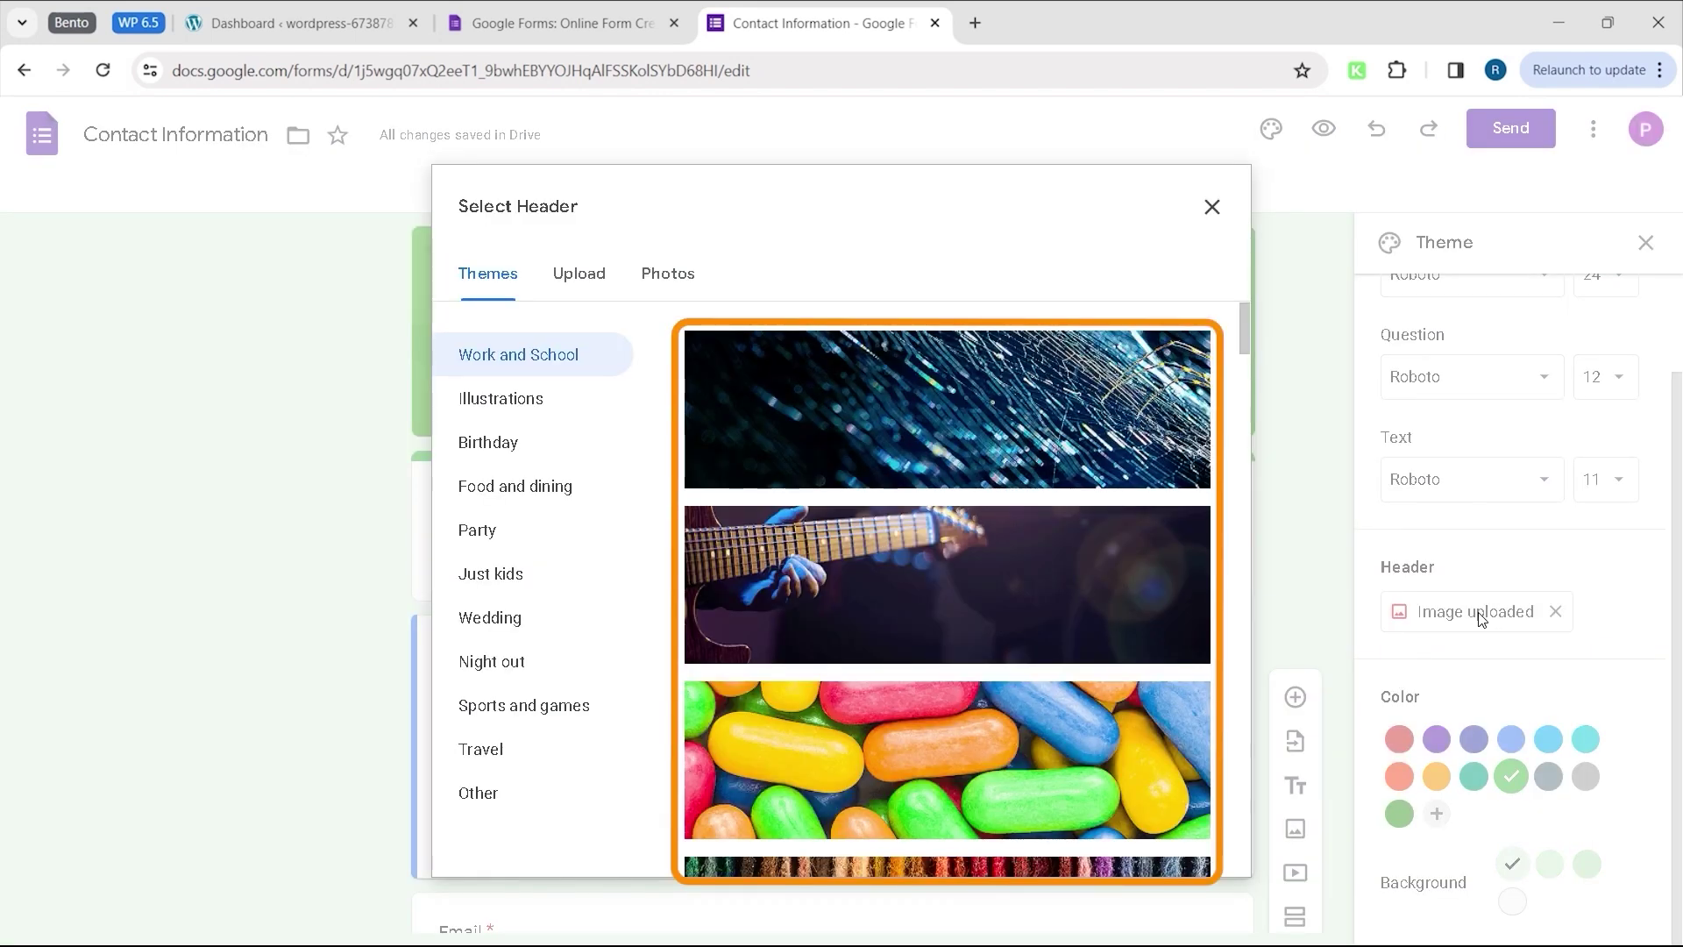
pyautogui.click(1212, 207)
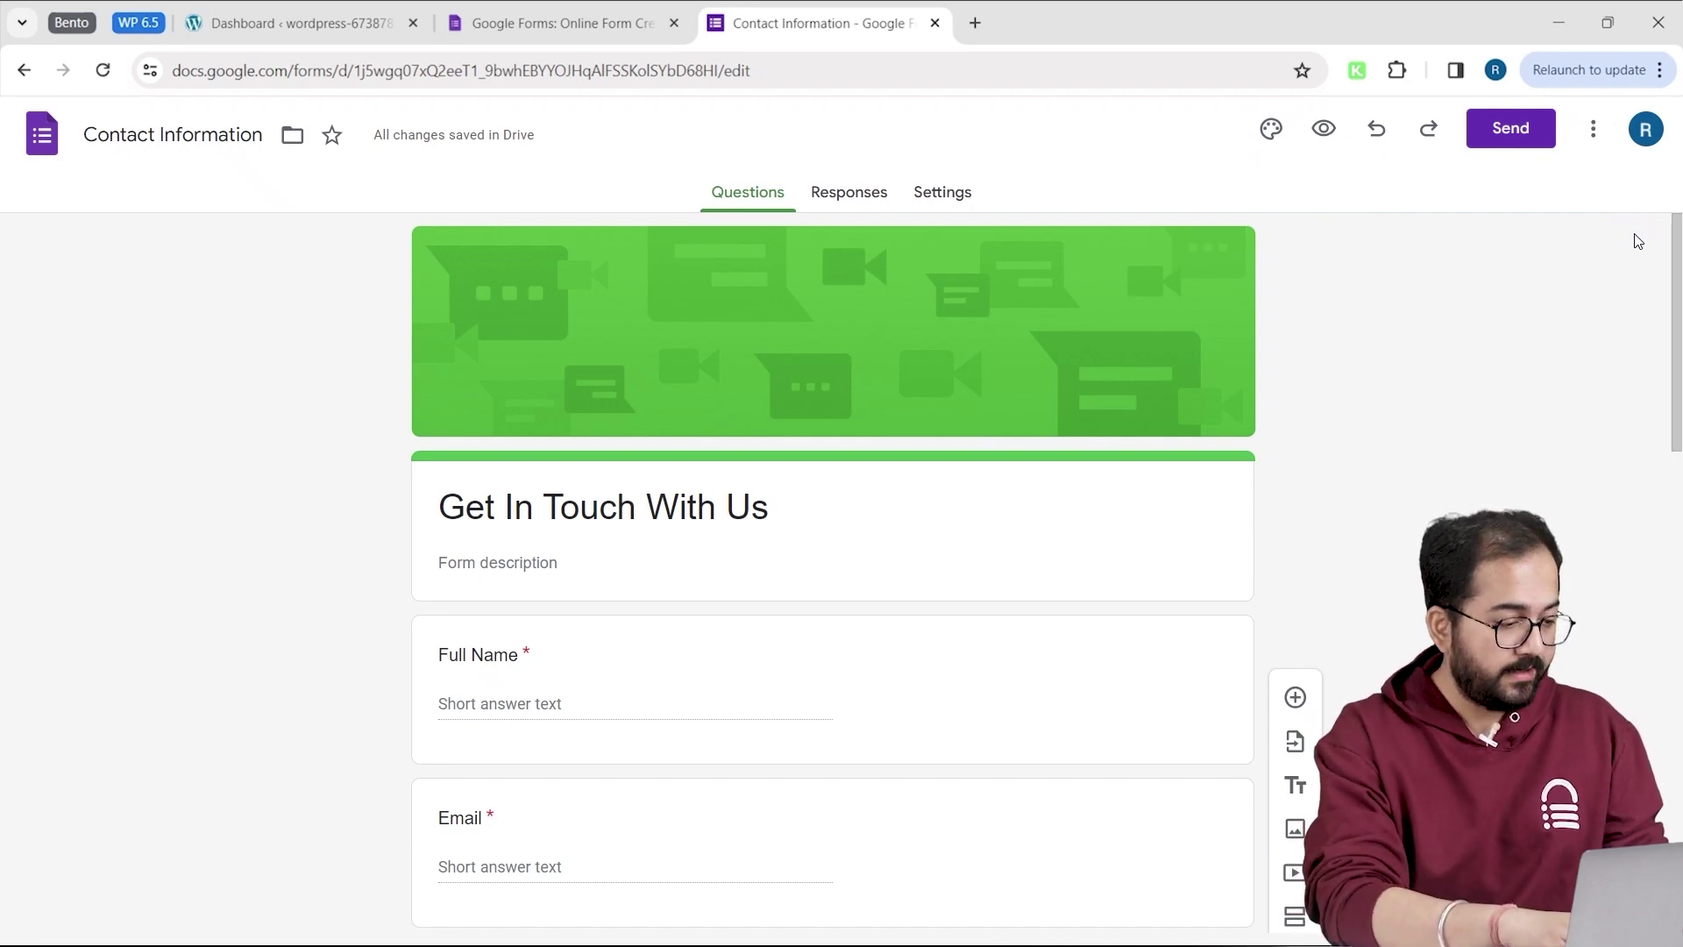
# Step: Find 'Email Notifications for Google Forms' in the add-on marketplace and install it, authorizing the account
pyautogui.click(1590, 145)
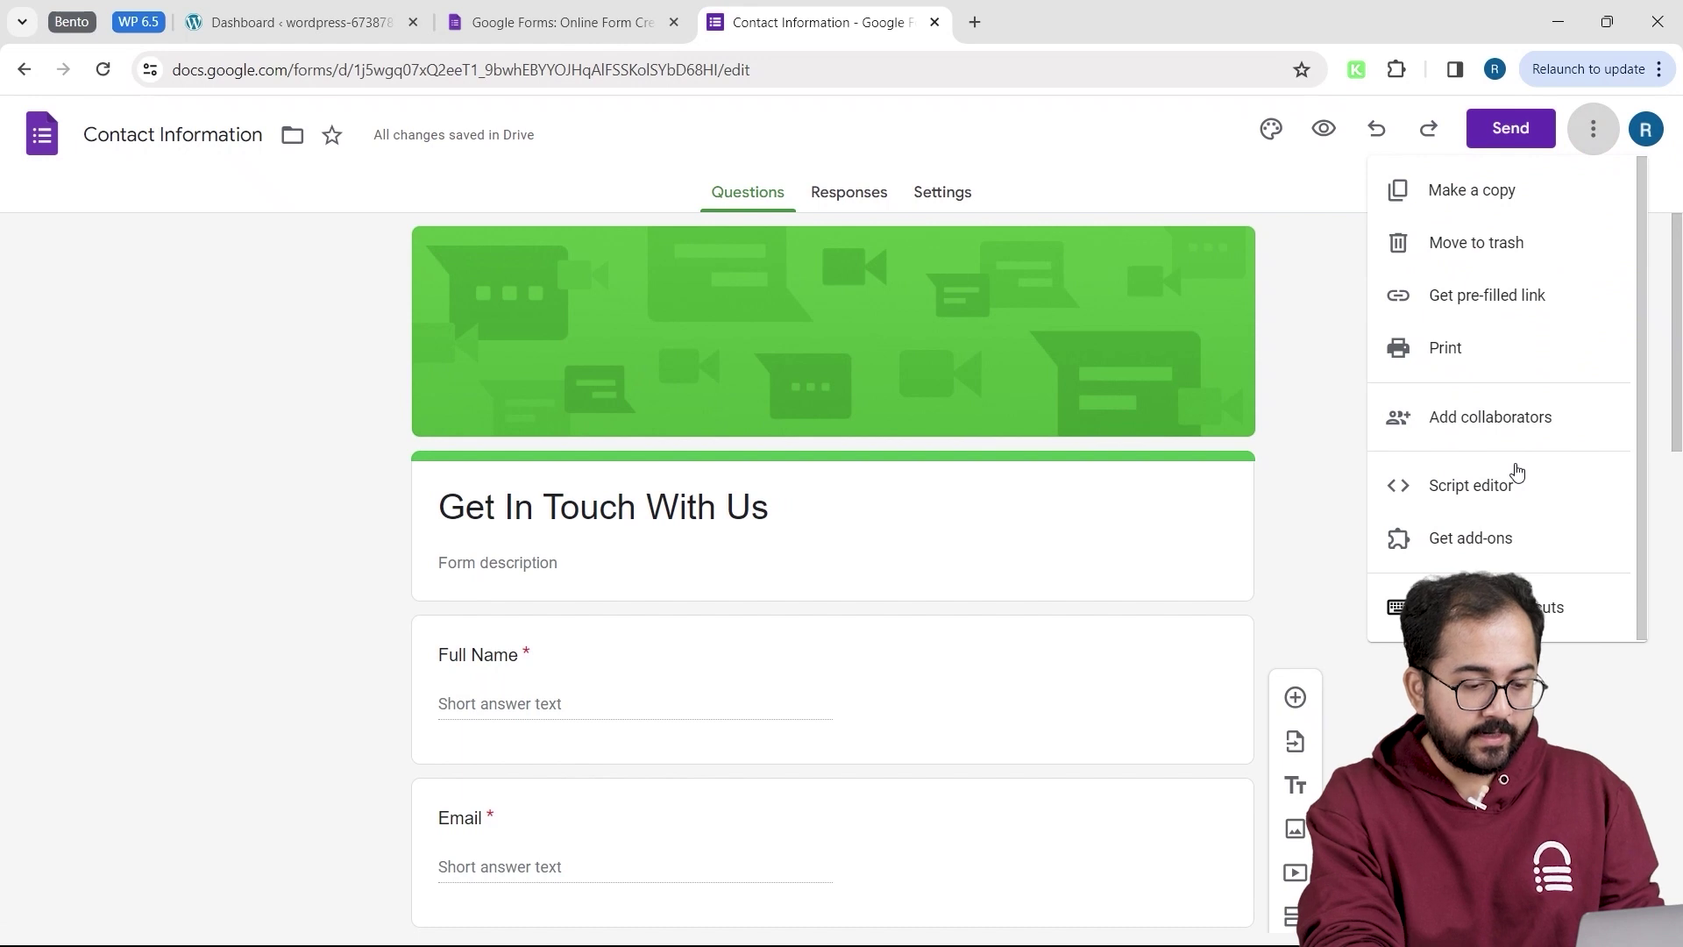
pyautogui.click(1482, 538)
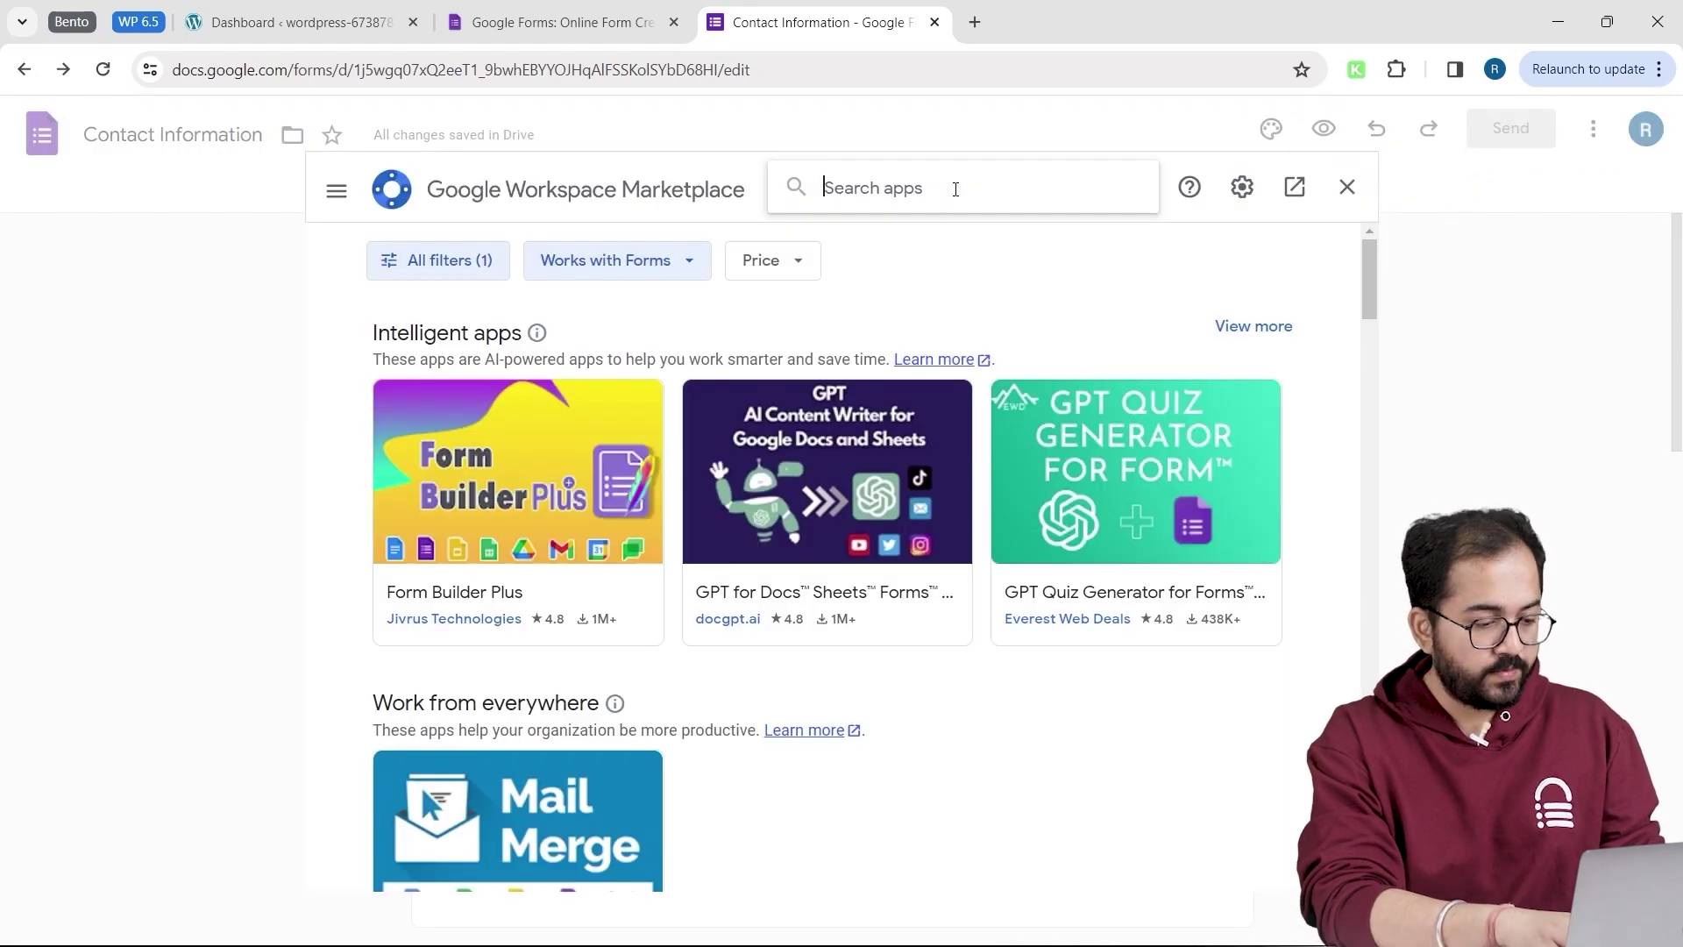
pyautogui.write('Email Notifications for Google Forms')
pyautogui.press('Return')
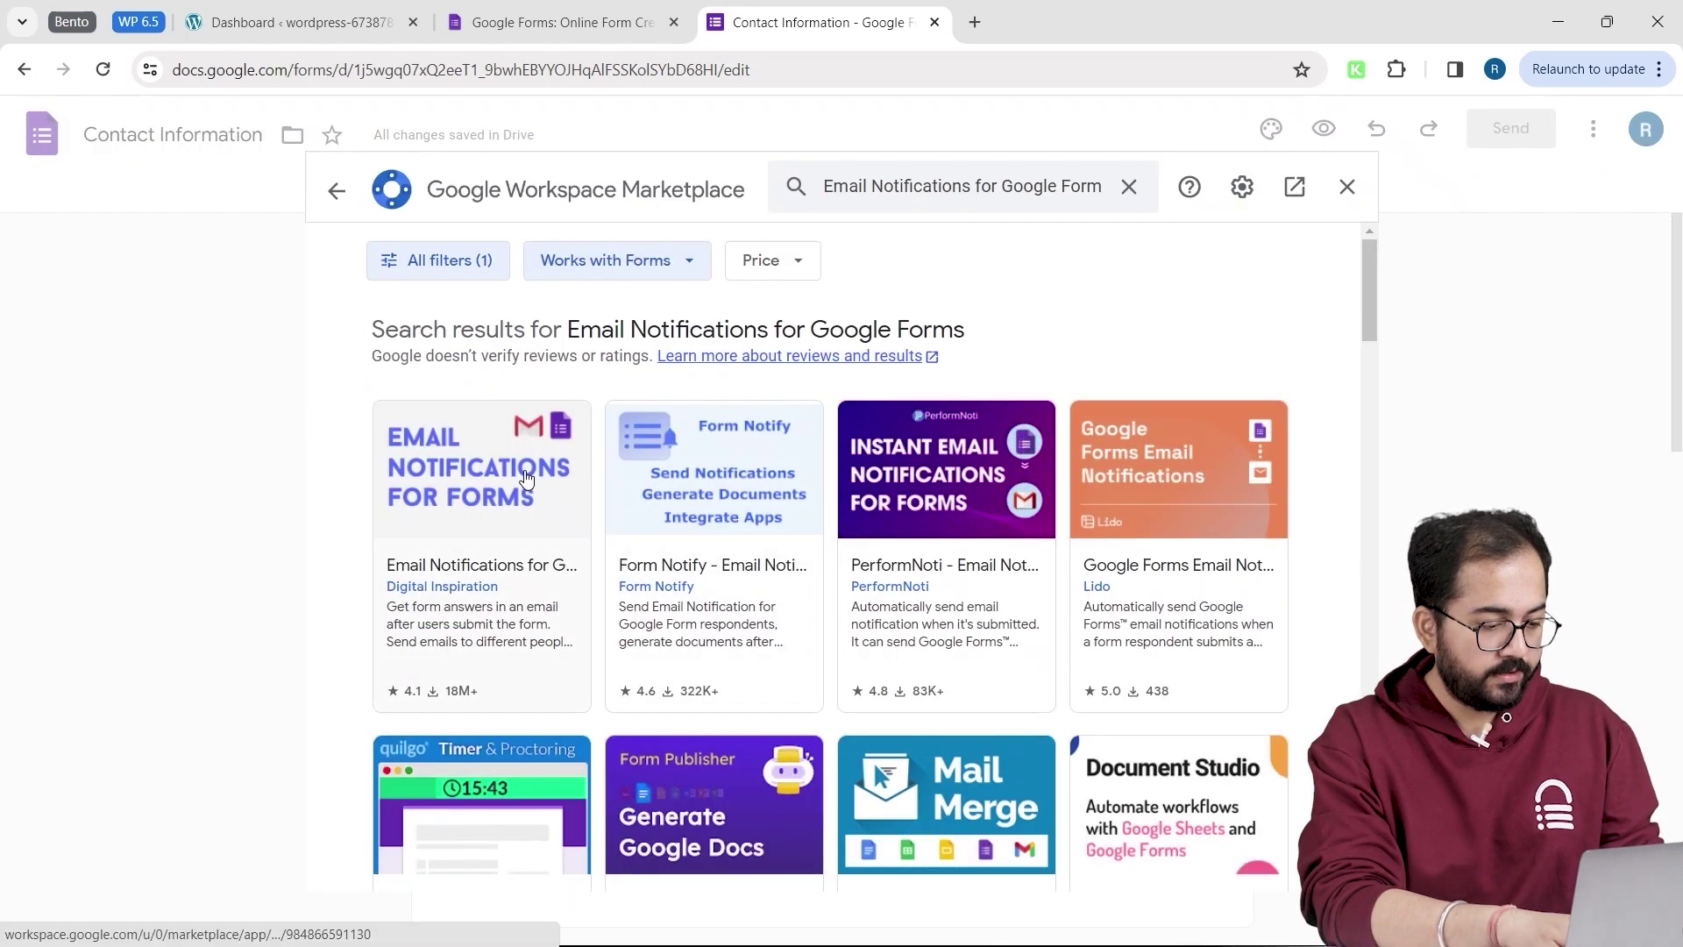
pyautogui.click(484, 533)
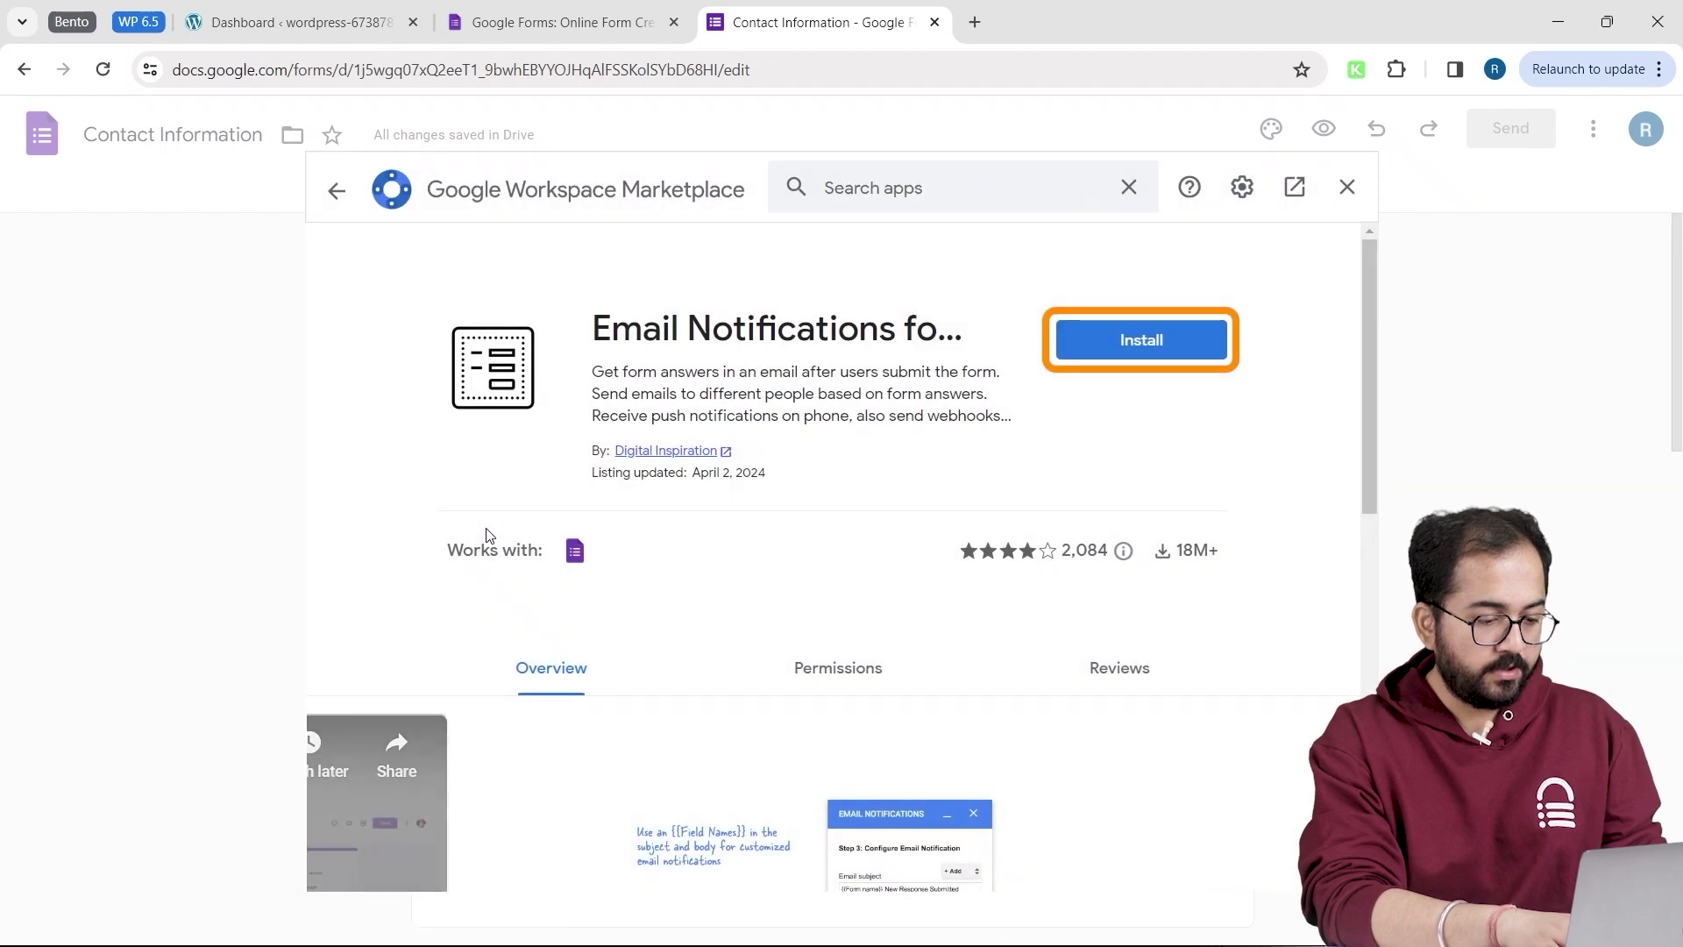
pyautogui.click(1184, 343)
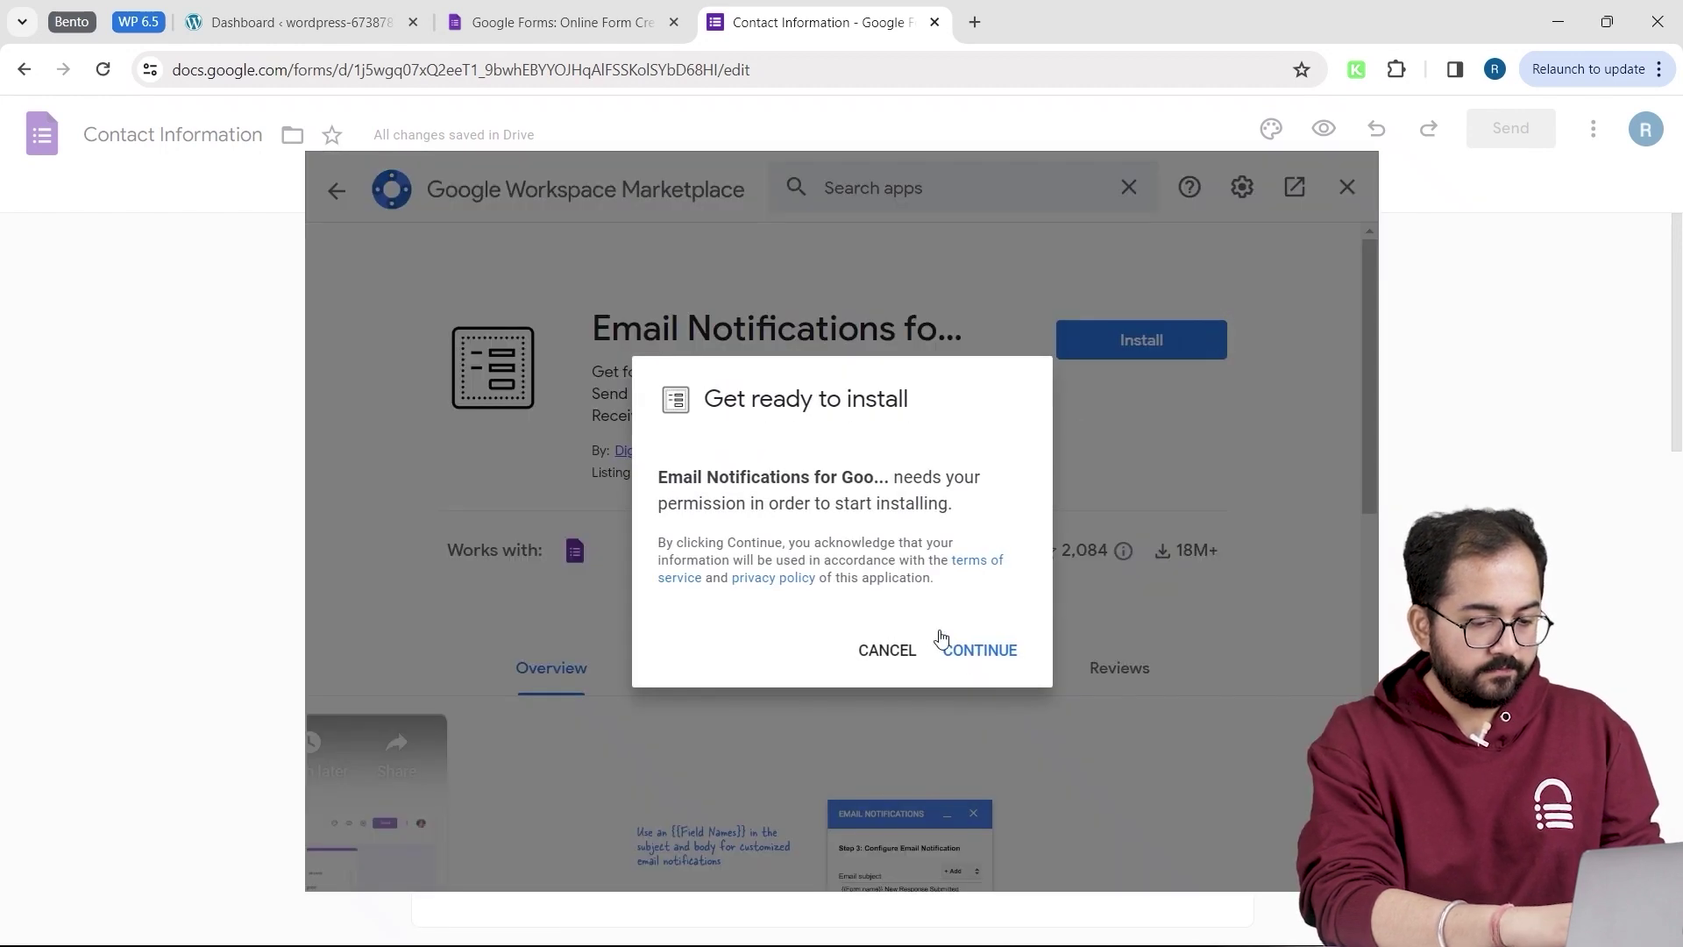
pyautogui.click(971, 653)
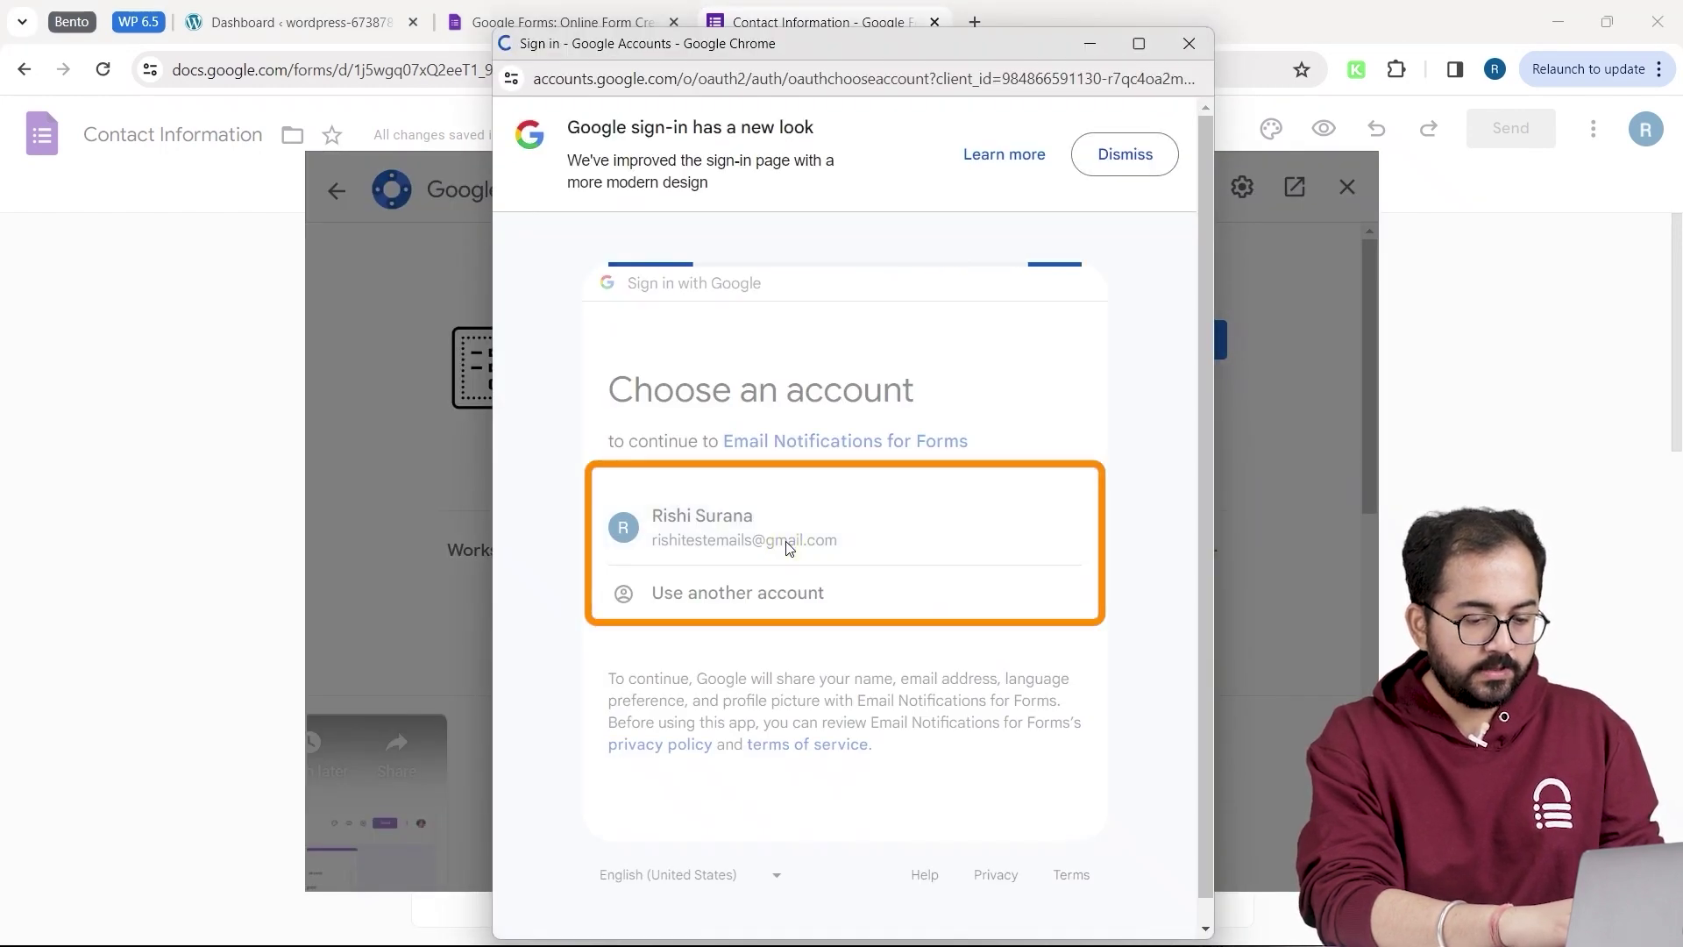
pyautogui.click(788, 547)
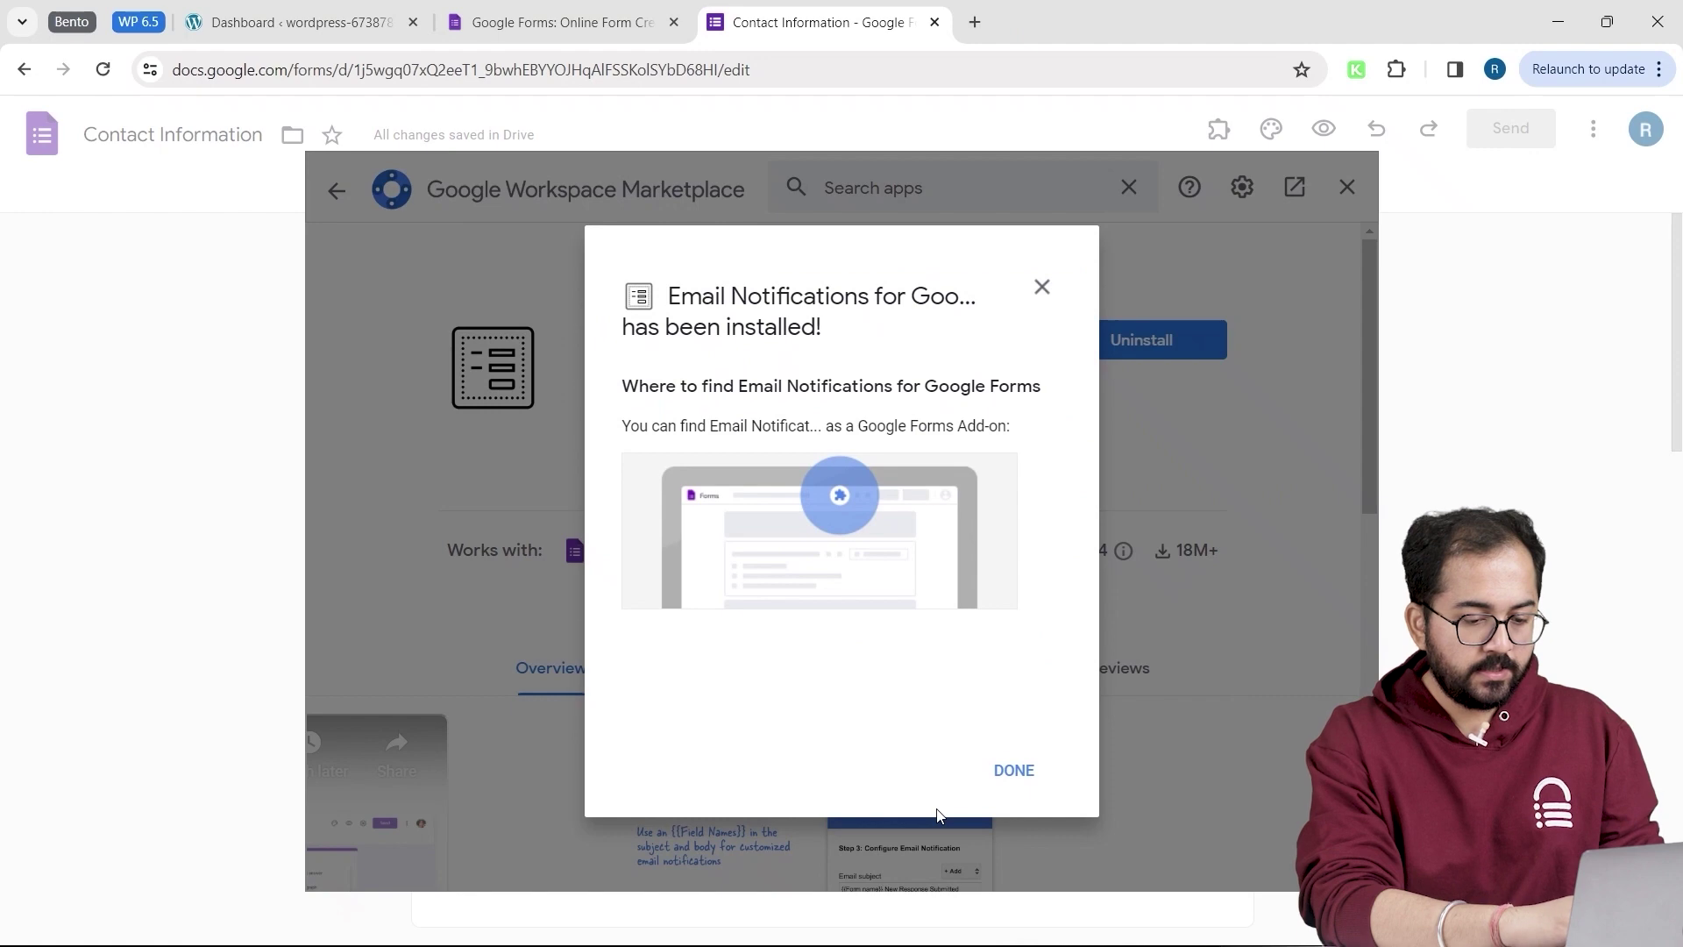
pyautogui.click(1008, 772)
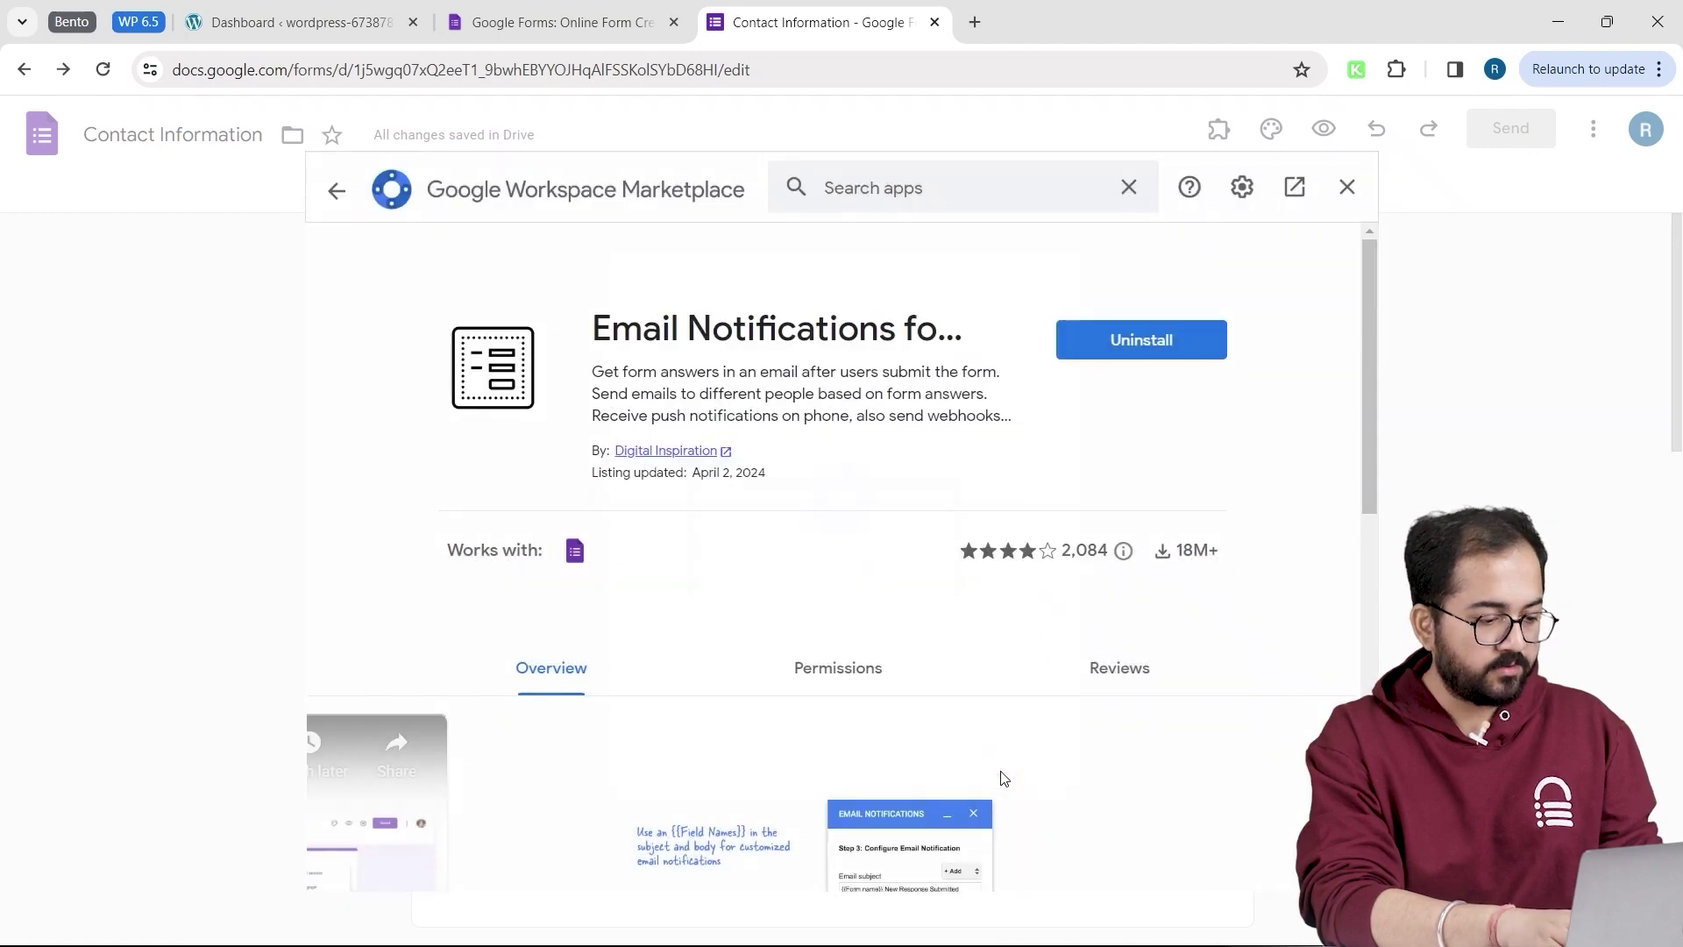
pyautogui.click(1347, 187)
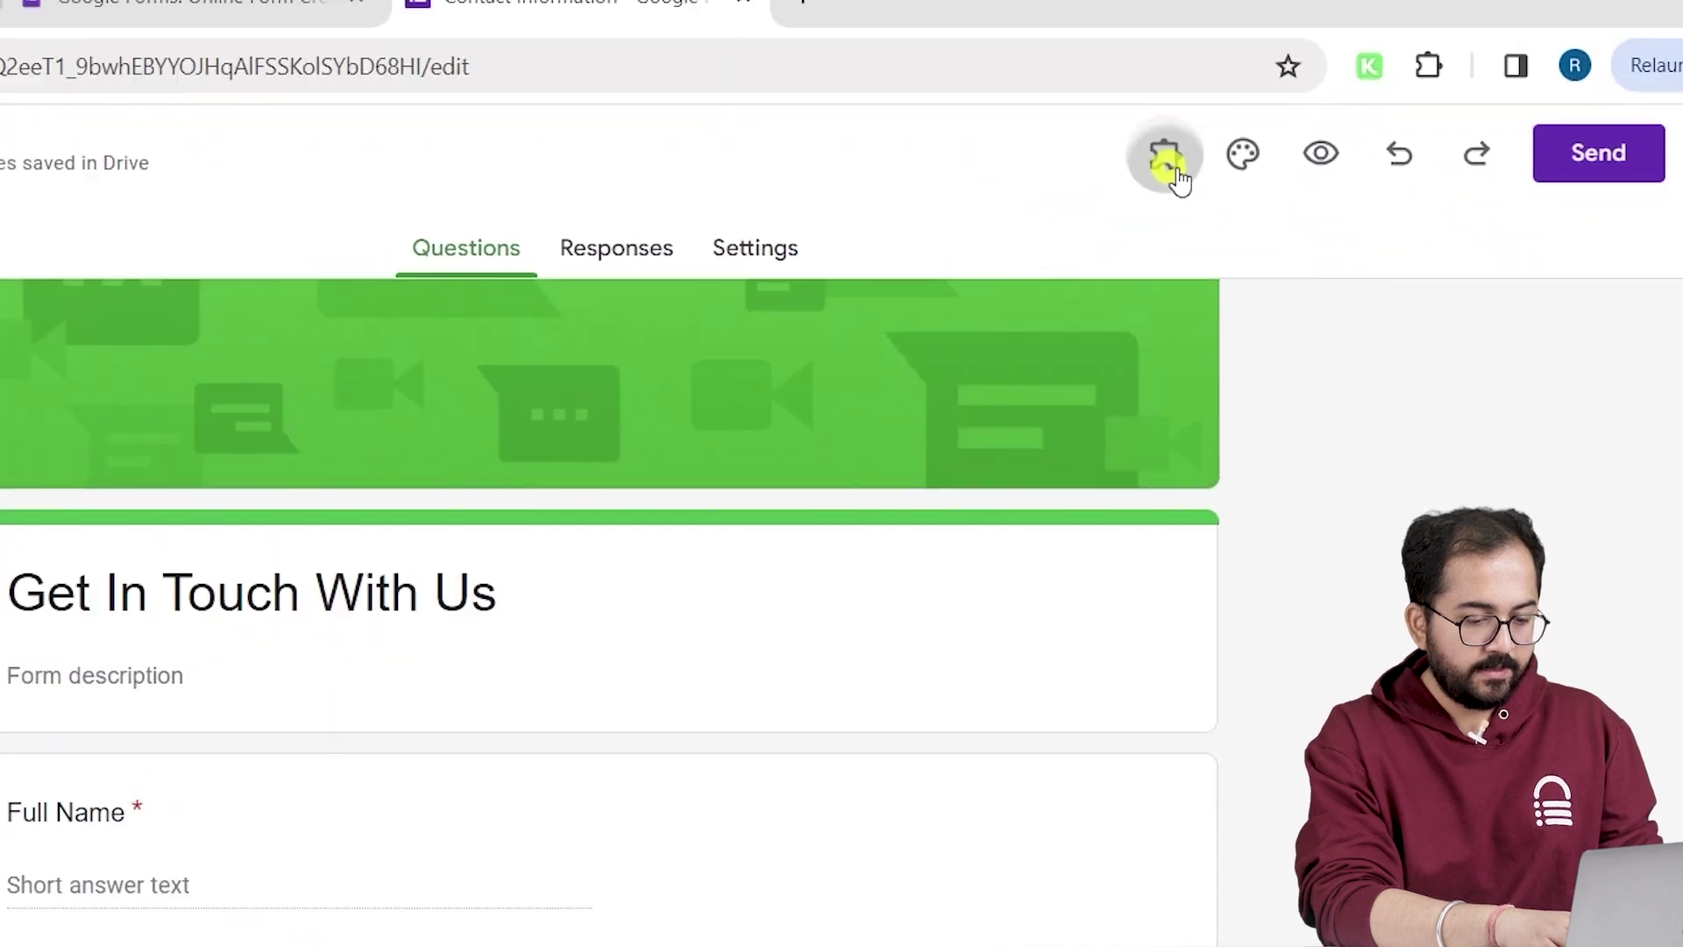
# Step: Create a new email notification named 'Response' in the add-on and enter the sender's name
pyautogui.click(1094, 219)
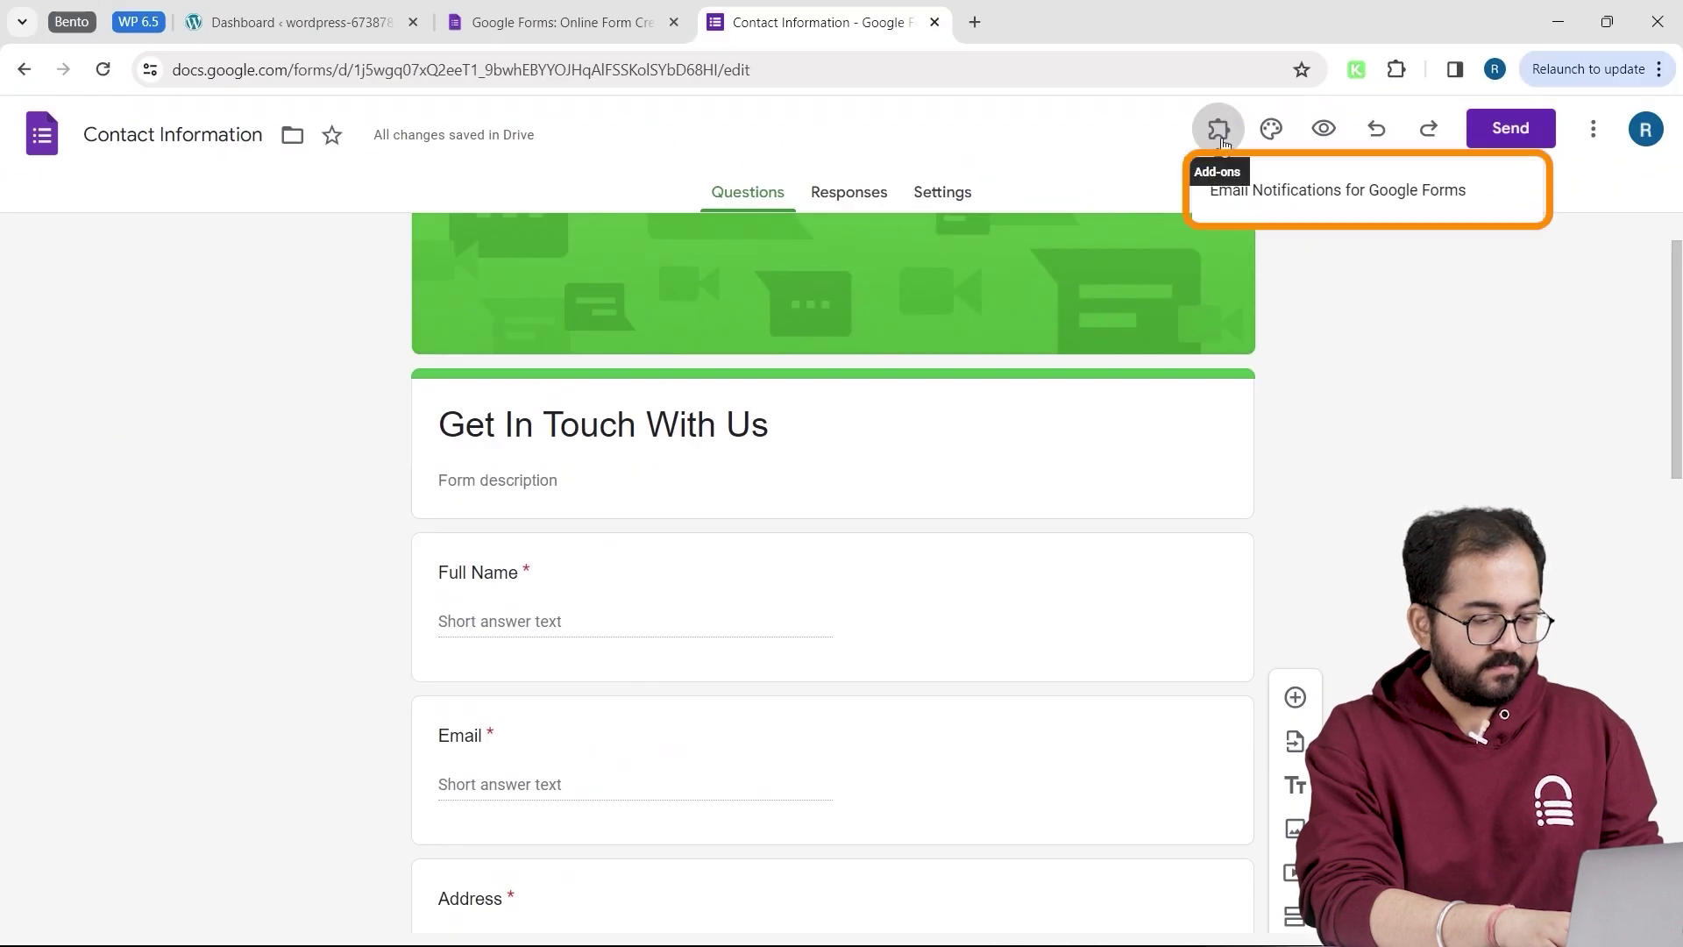
pyautogui.click(1336, 193)
pyautogui.click(725, 237)
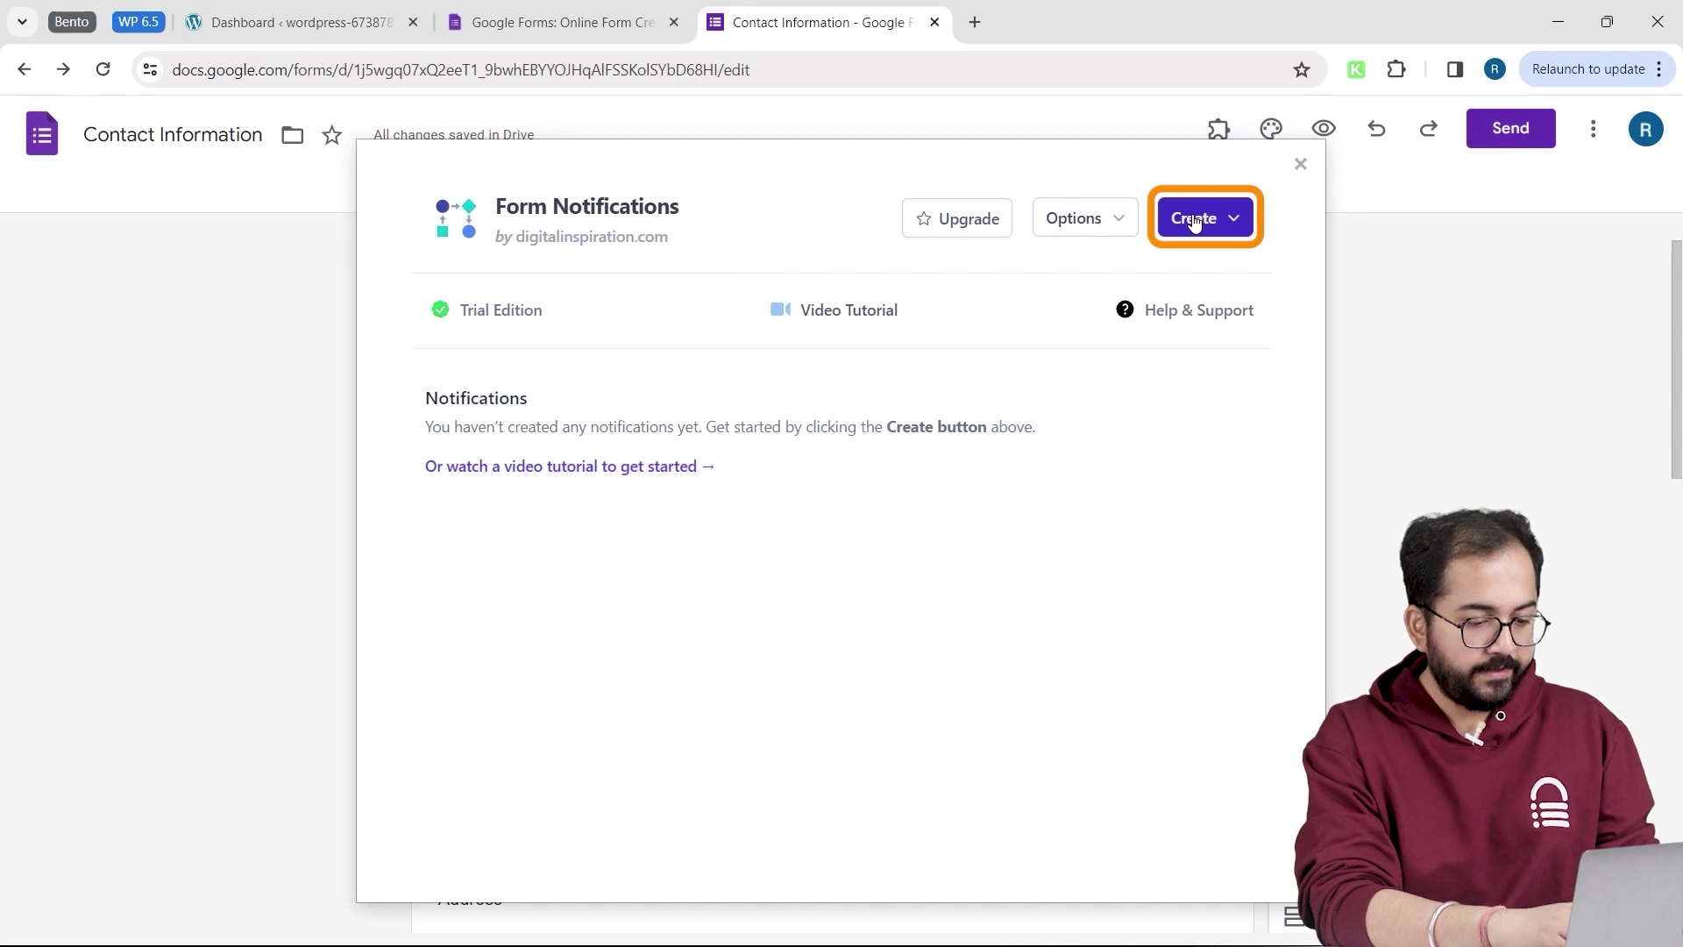
pyautogui.click(1194, 222)
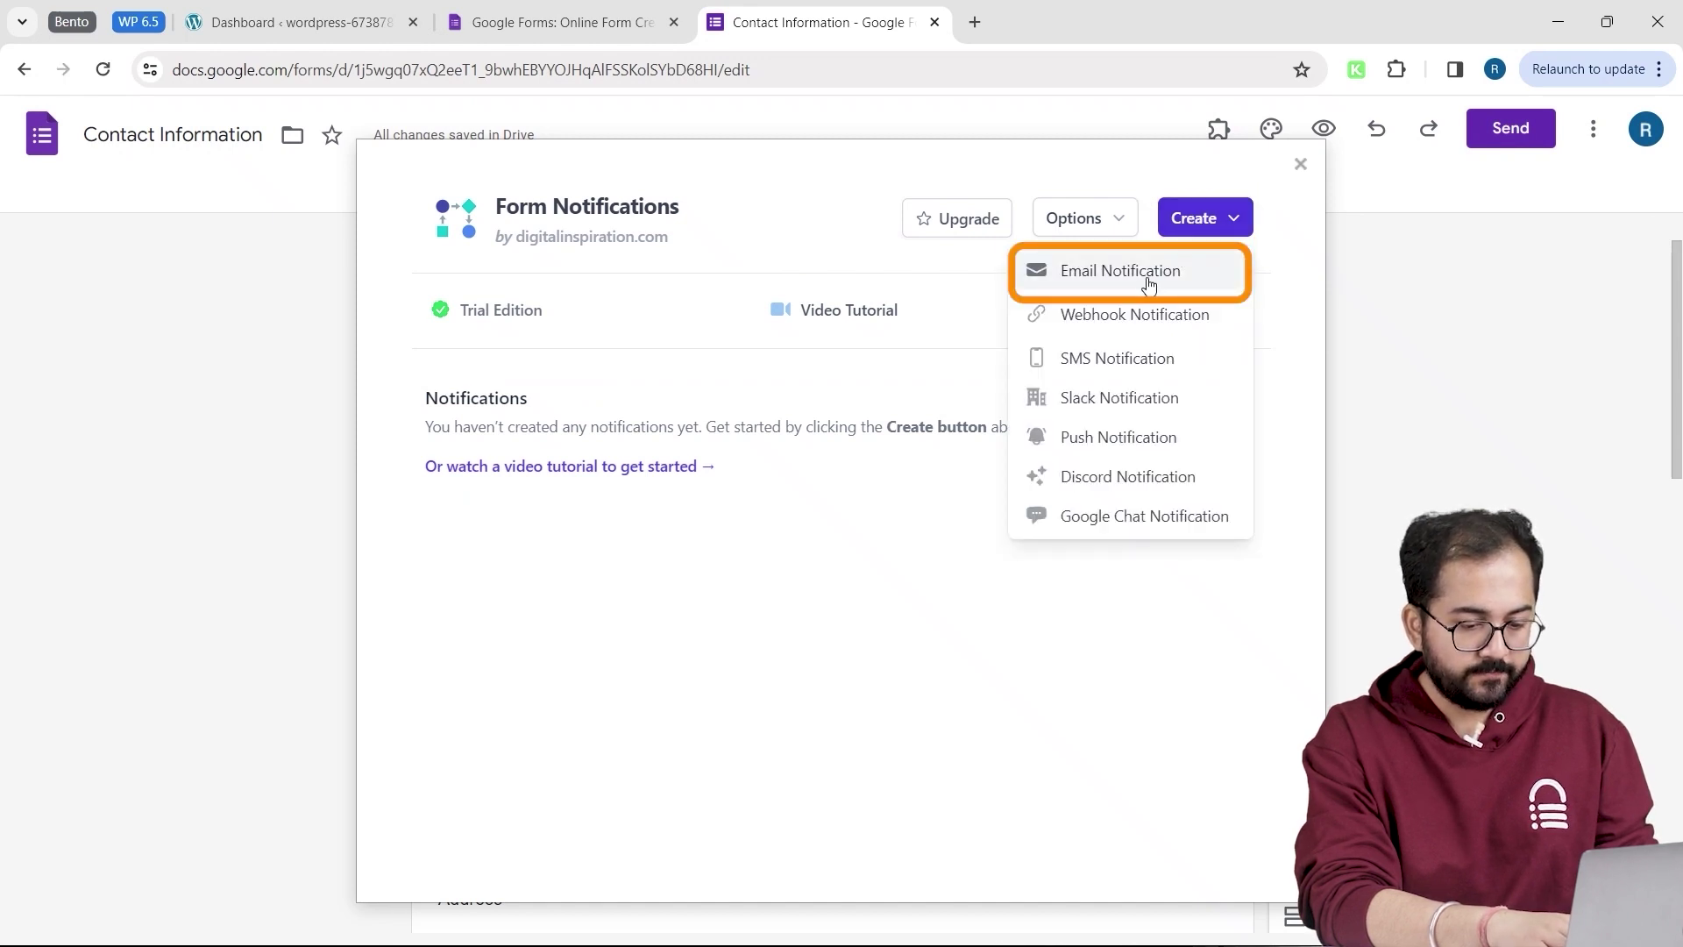
pyautogui.click(1149, 285)
pyautogui.click(768, 368)
pyautogui.press('capslock')
pyautogui.write('Re')
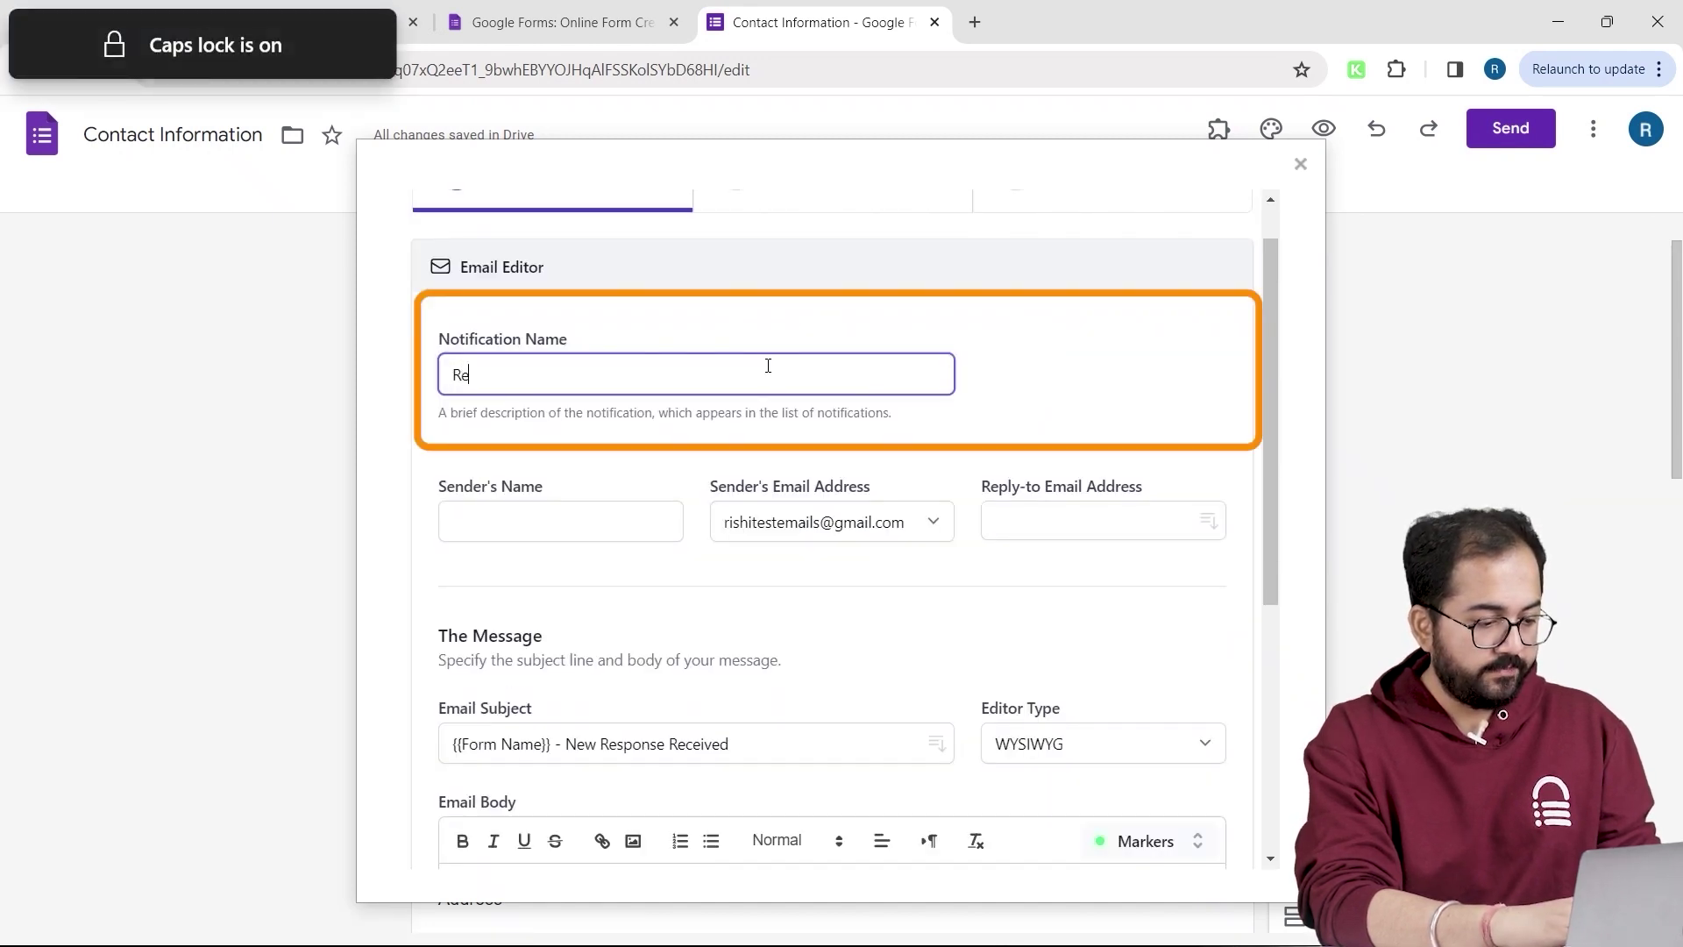
pyautogui.write('sponse')
pyautogui.click(621, 526)
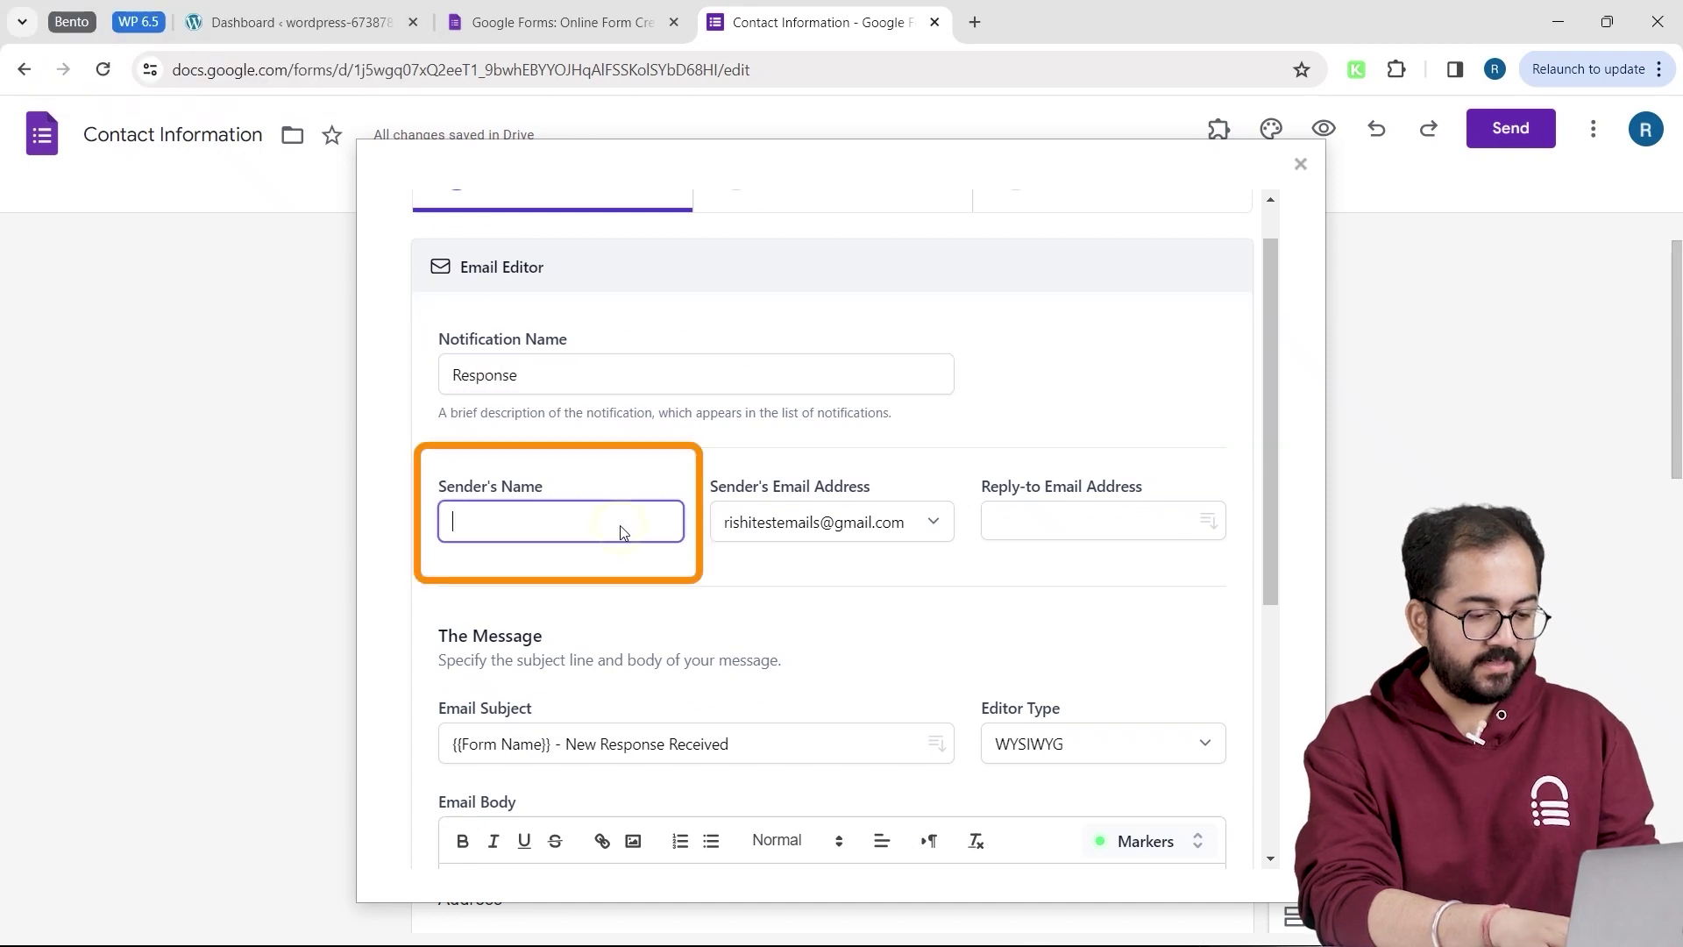
pyautogui.press('capslock')
pyautogui.write('R')
pyautogui.press('capslock')
pyautogui.write('ishi')
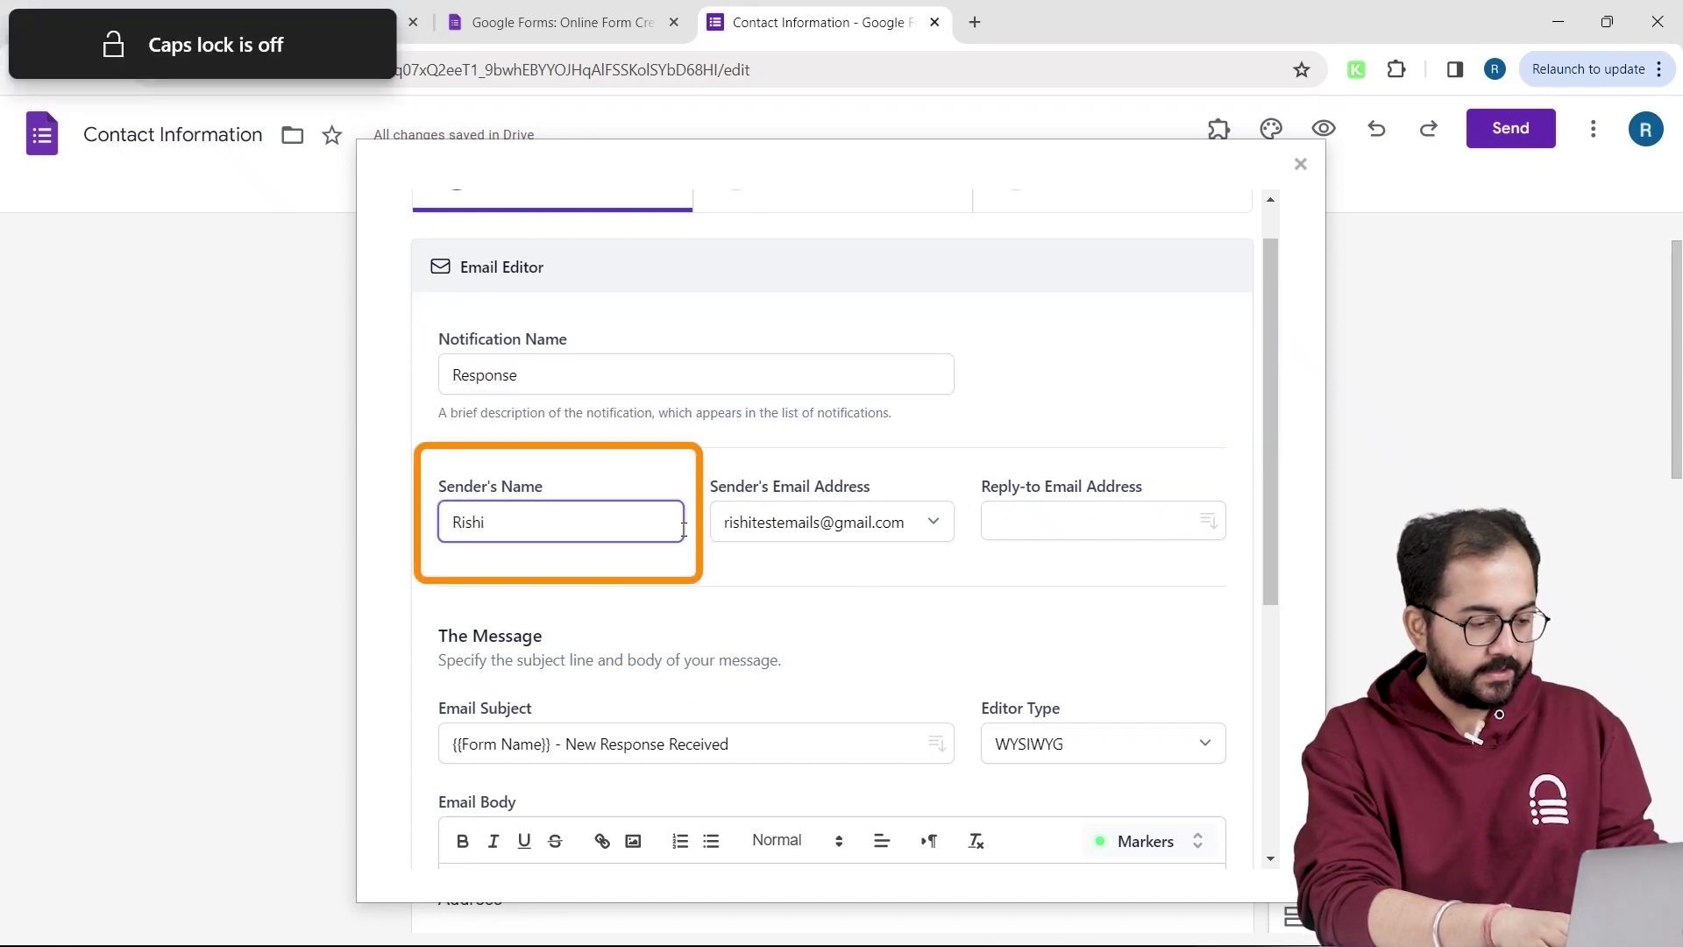
# Step: Enable PDF generation for each response and save the notification workflow
pyautogui.scroll(-5, 934, 594)
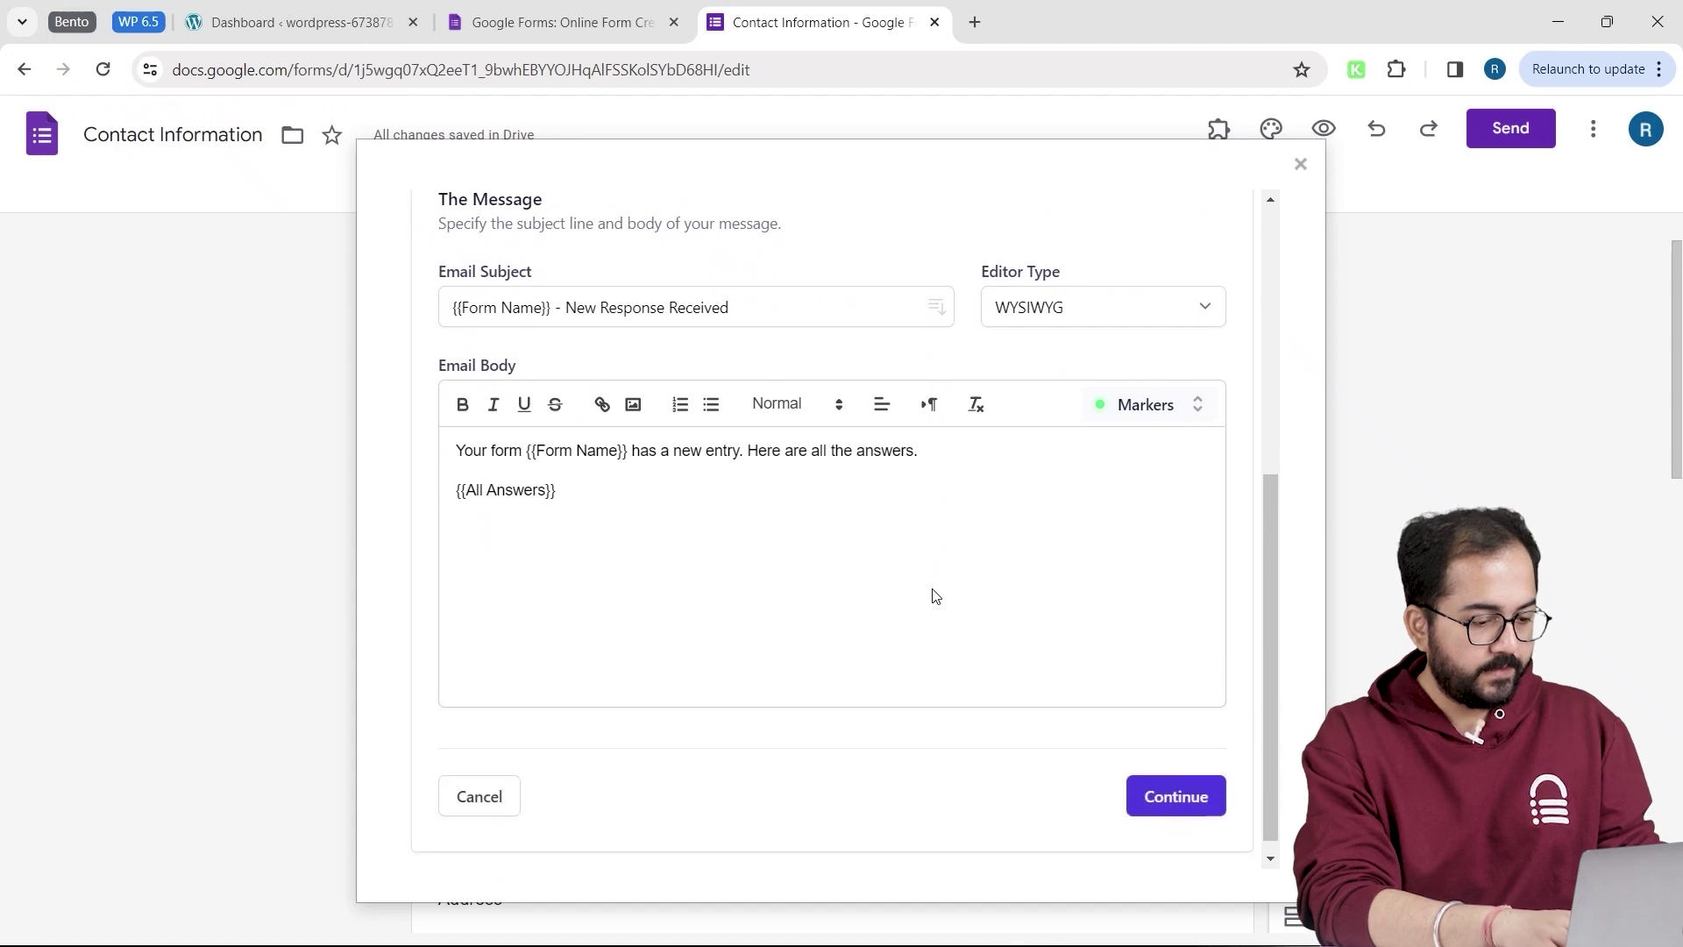
pyautogui.scroll(-1, 933, 595)
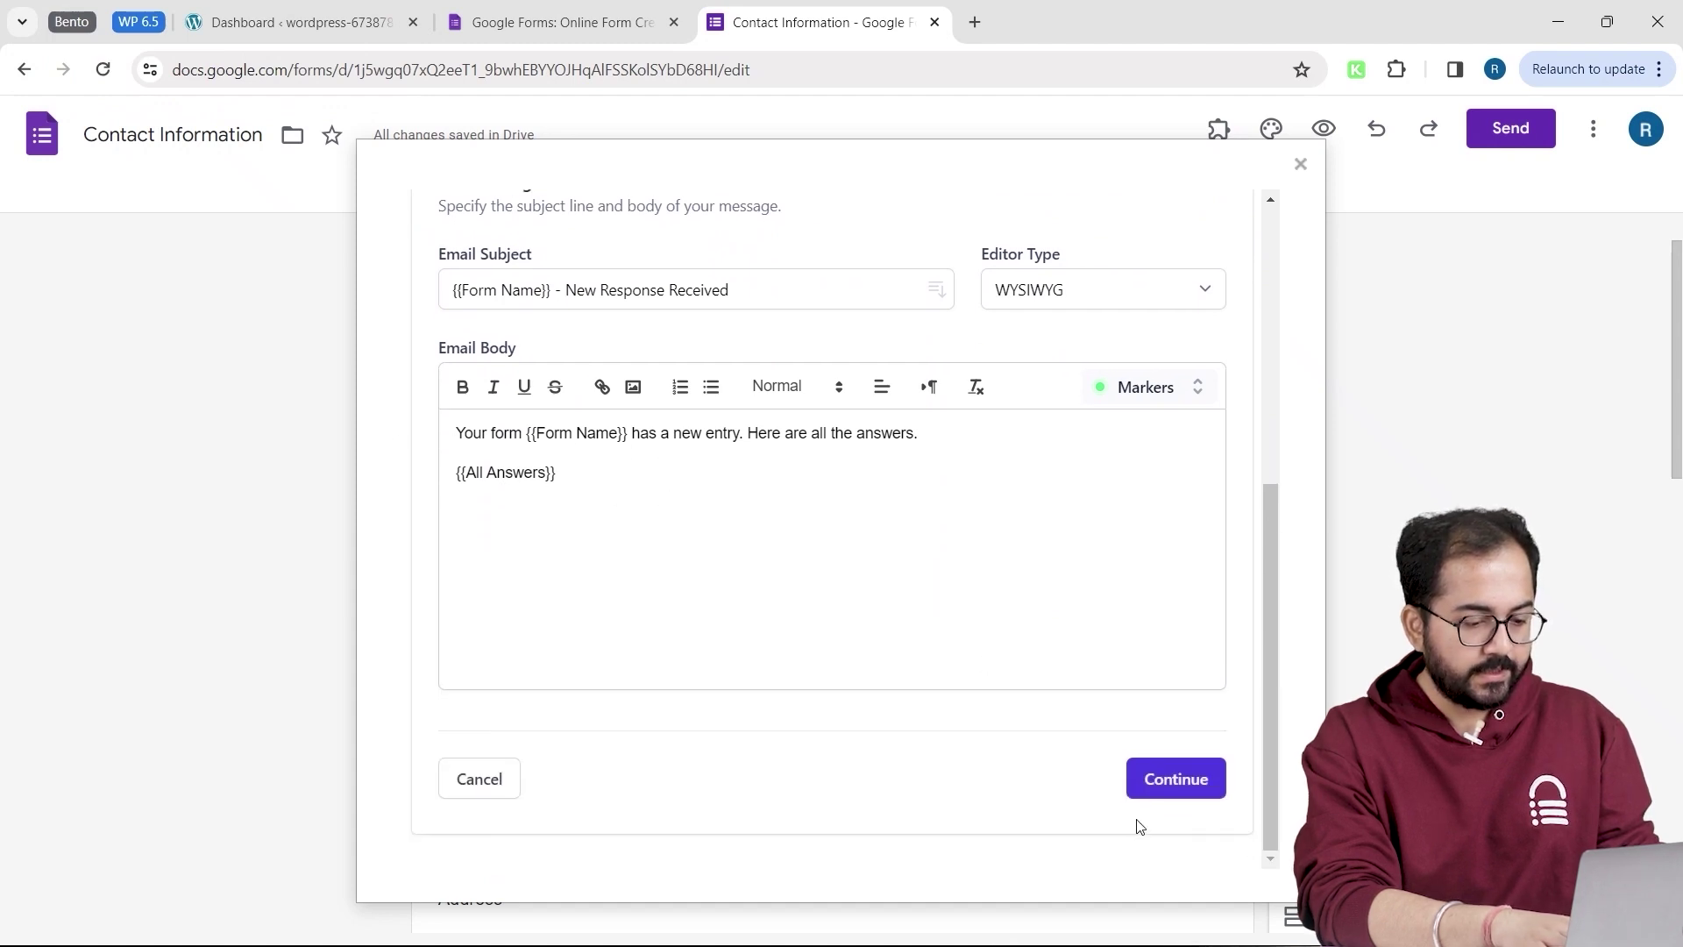
pyautogui.click(1149, 791)
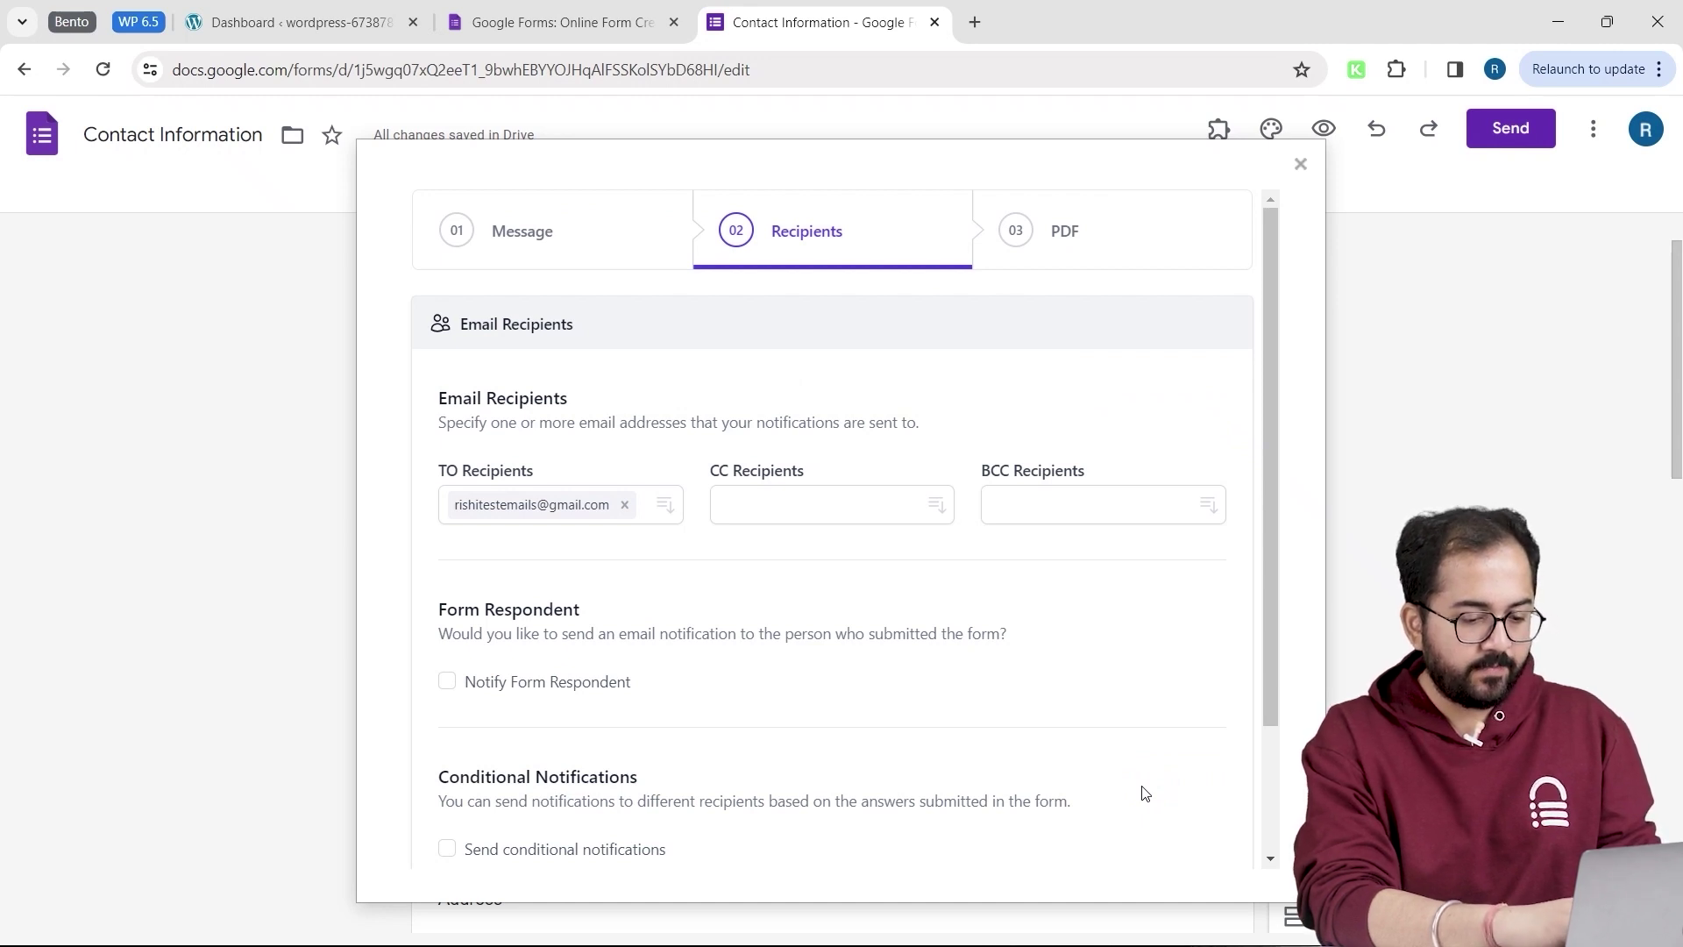
pyautogui.scroll(-2, 1145, 793)
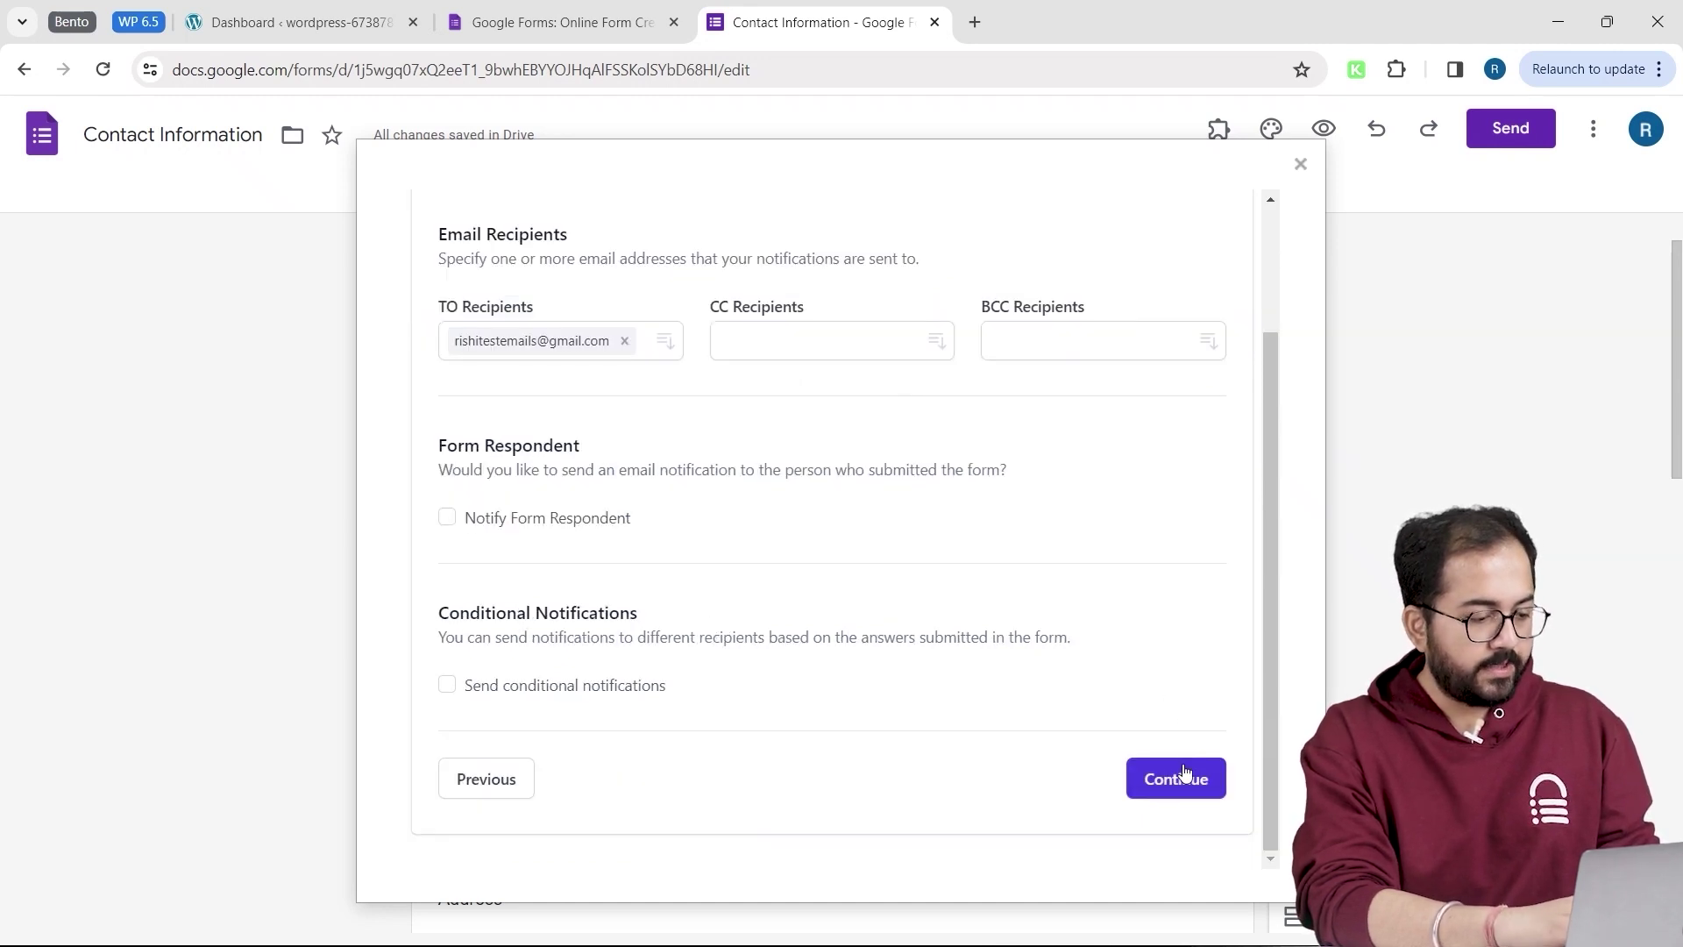
pyautogui.click(1176, 778)
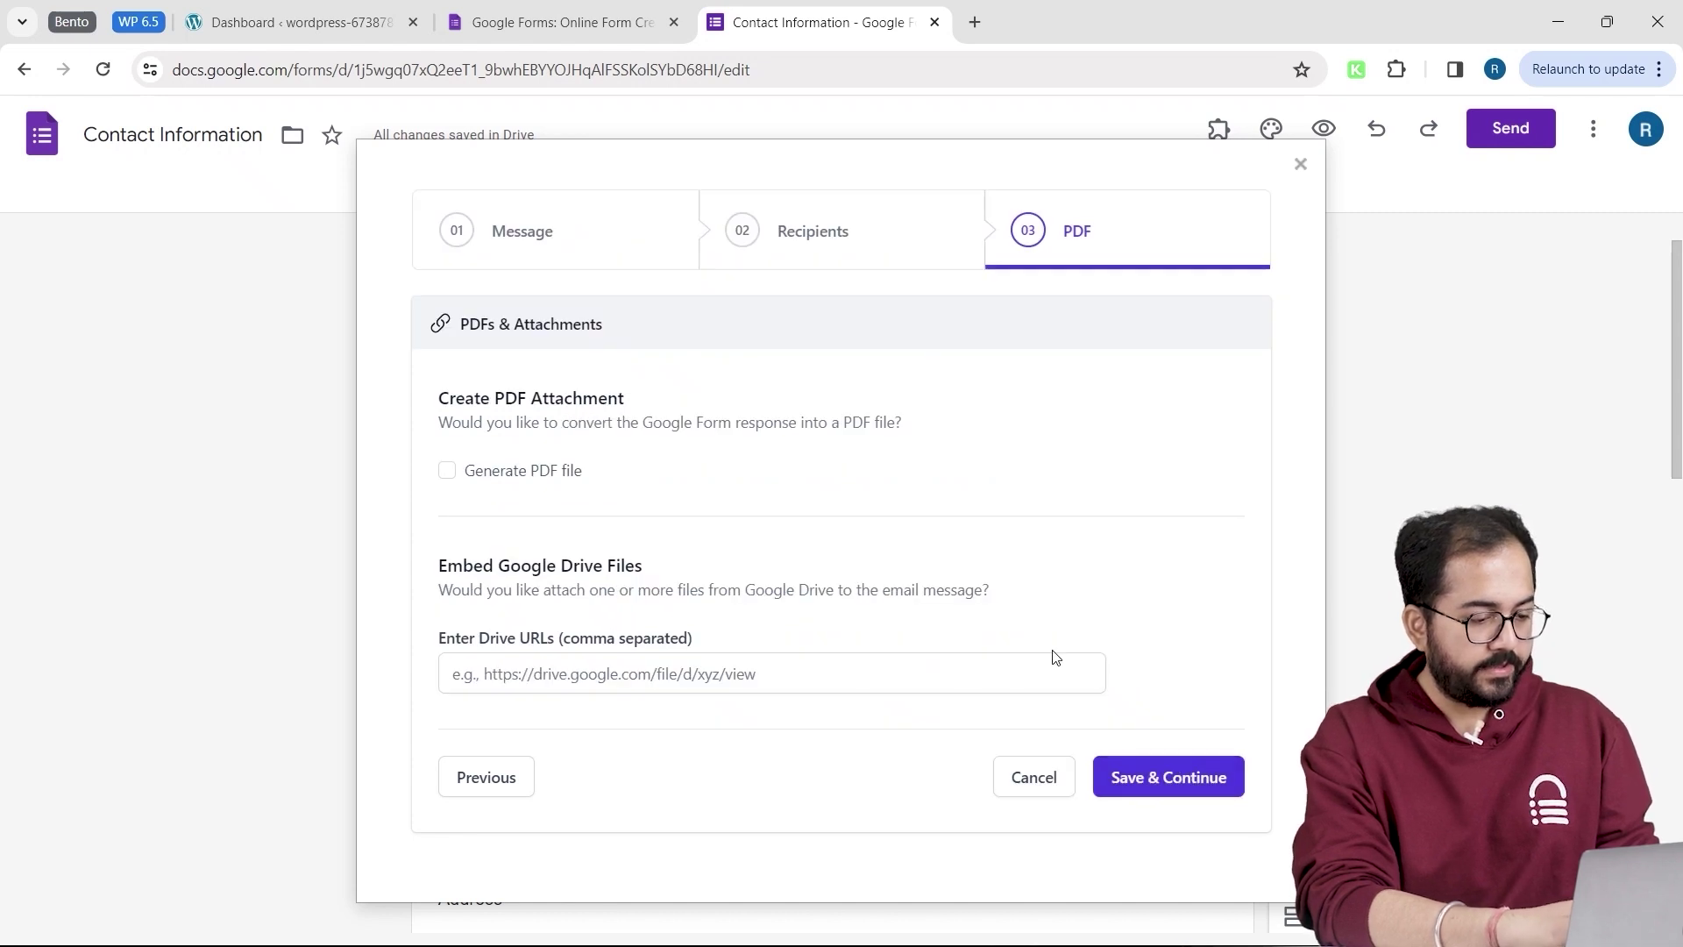
pyautogui.click(513, 474)
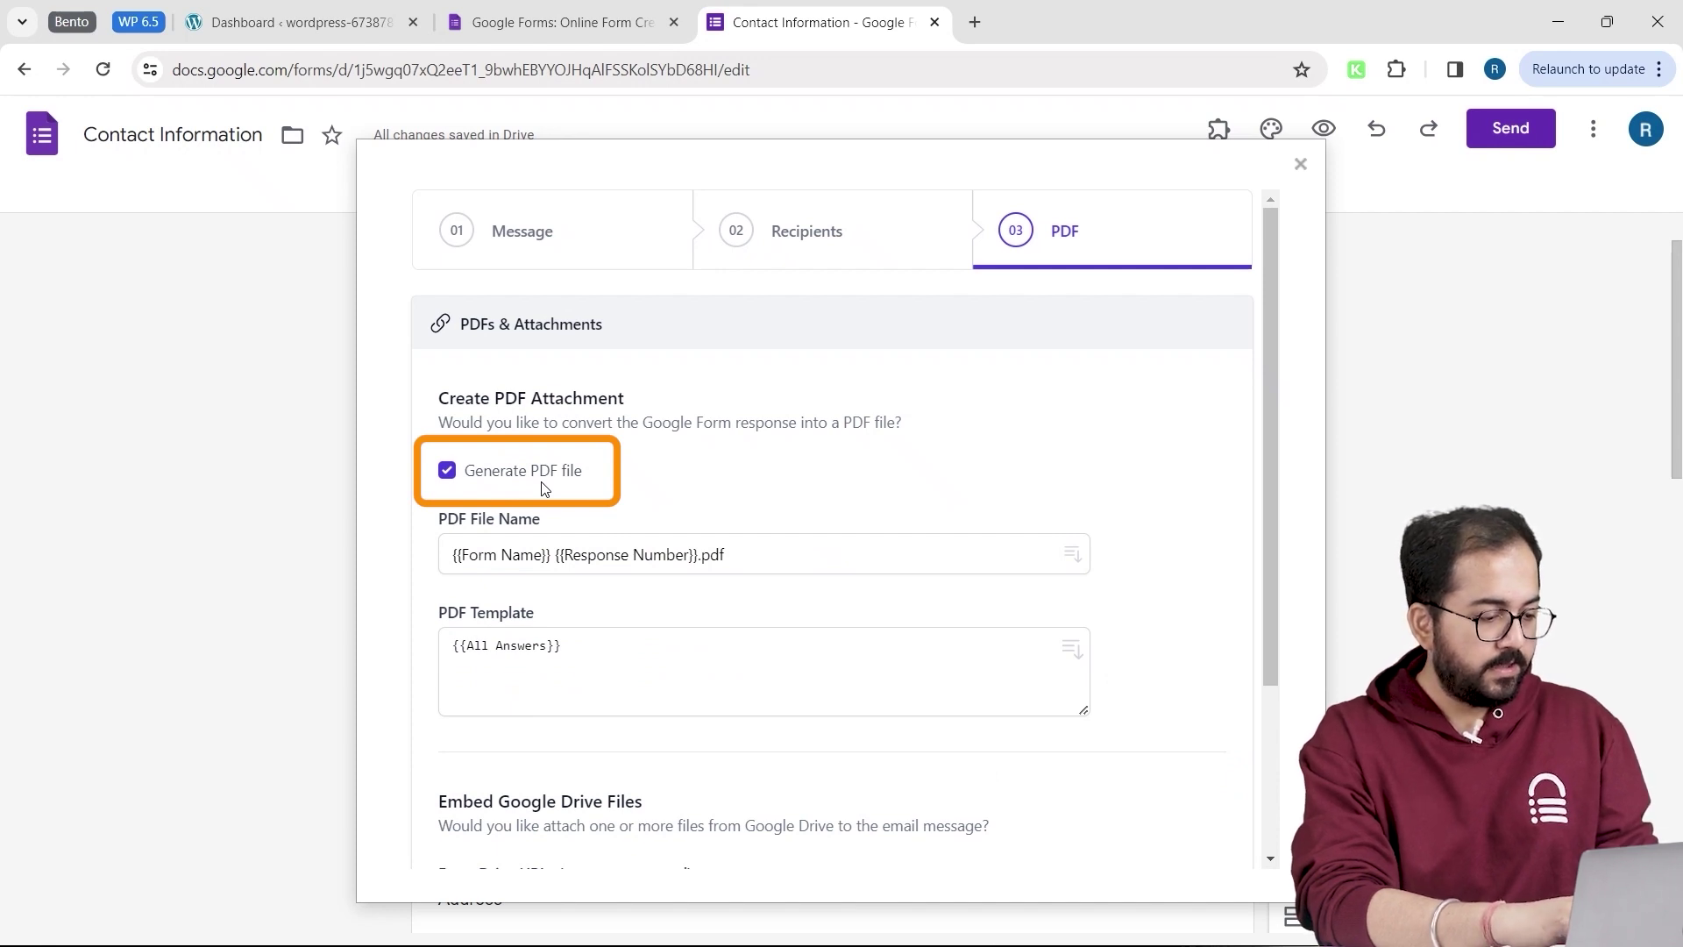
pyautogui.scroll(-3, 544, 488)
pyautogui.click(1094, 796)
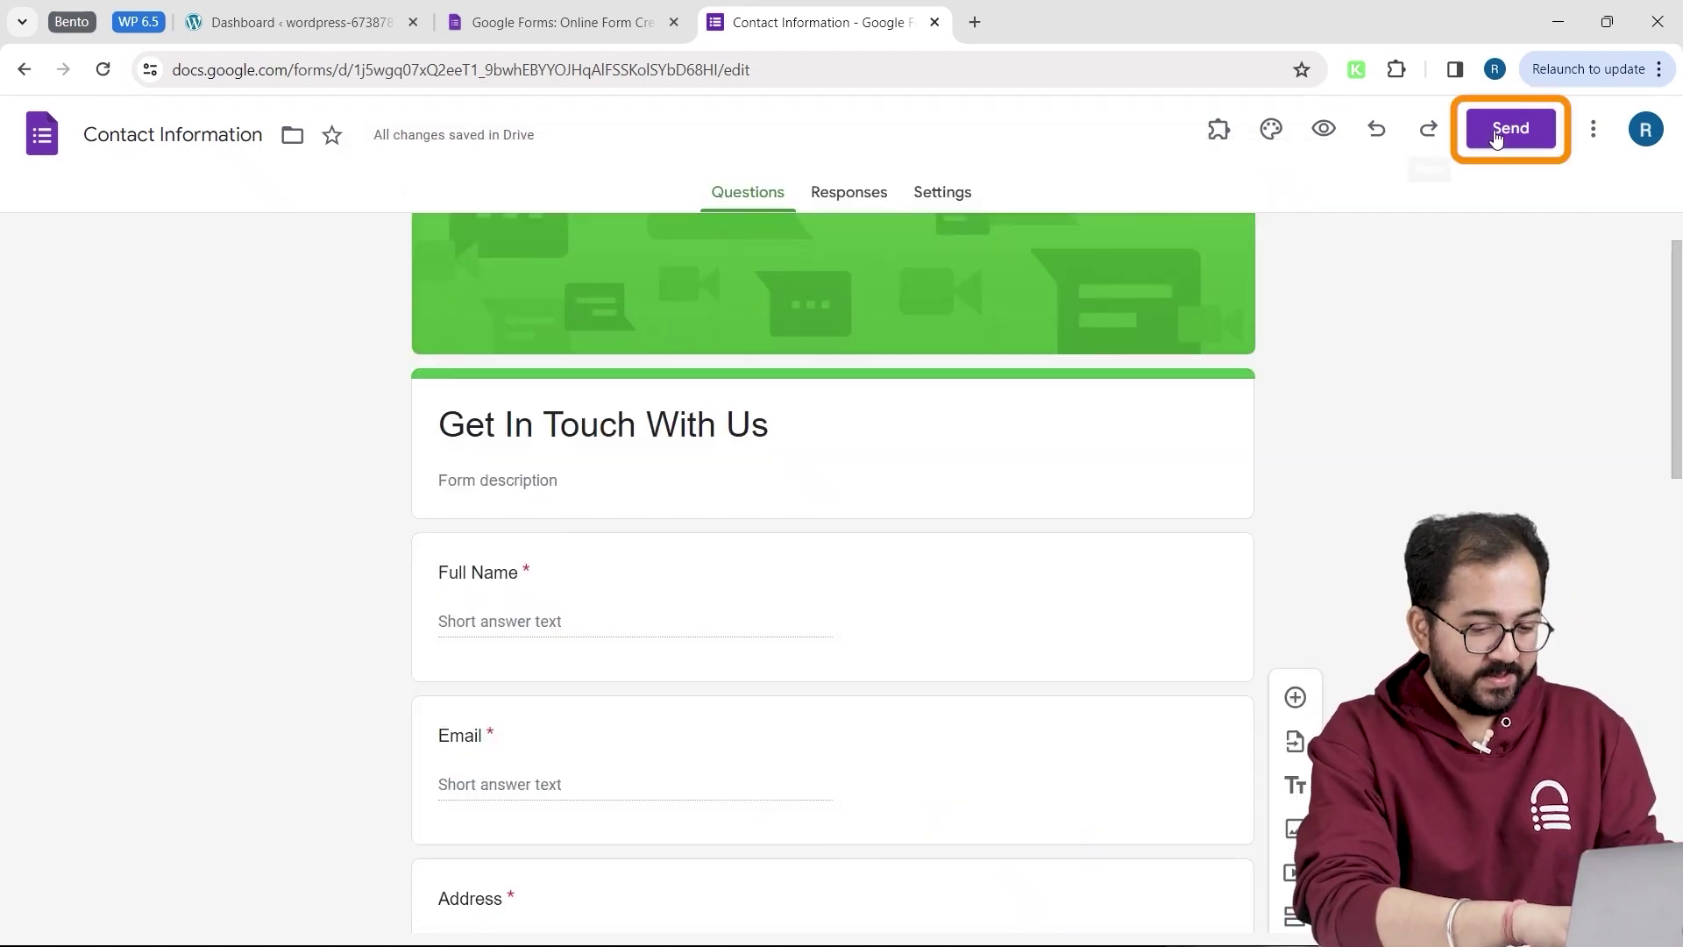
# Step: Copy the form's embed HTML iframe code from the Send dialog
pyautogui.click(1495, 132)
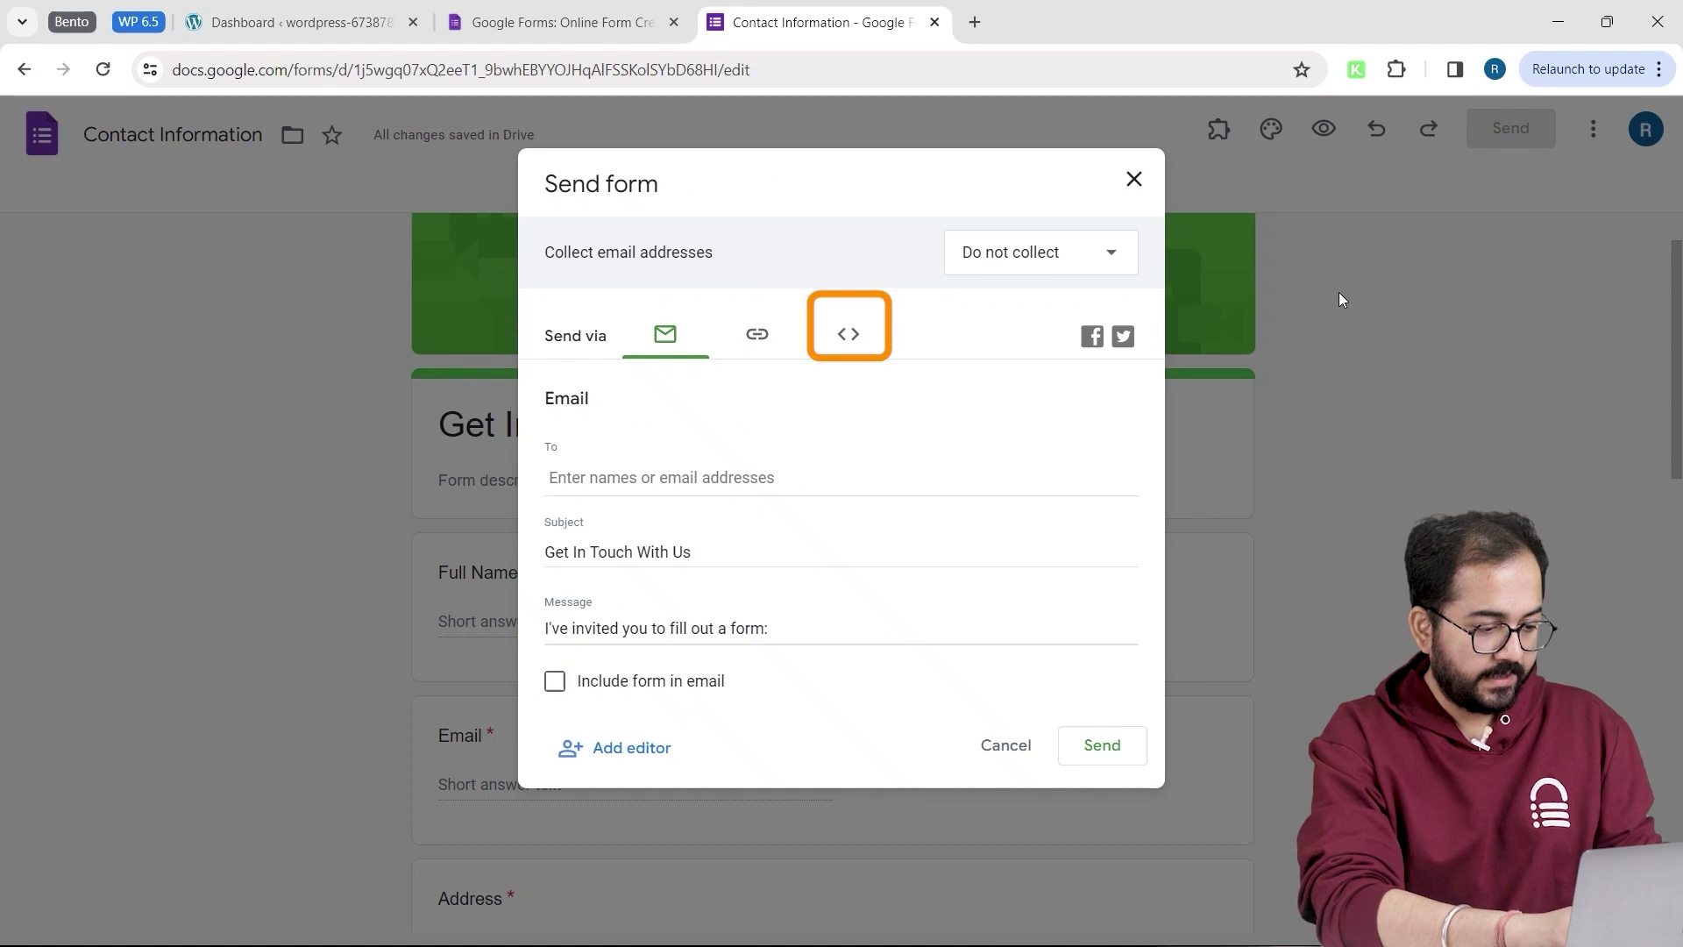
pyautogui.click(850, 332)
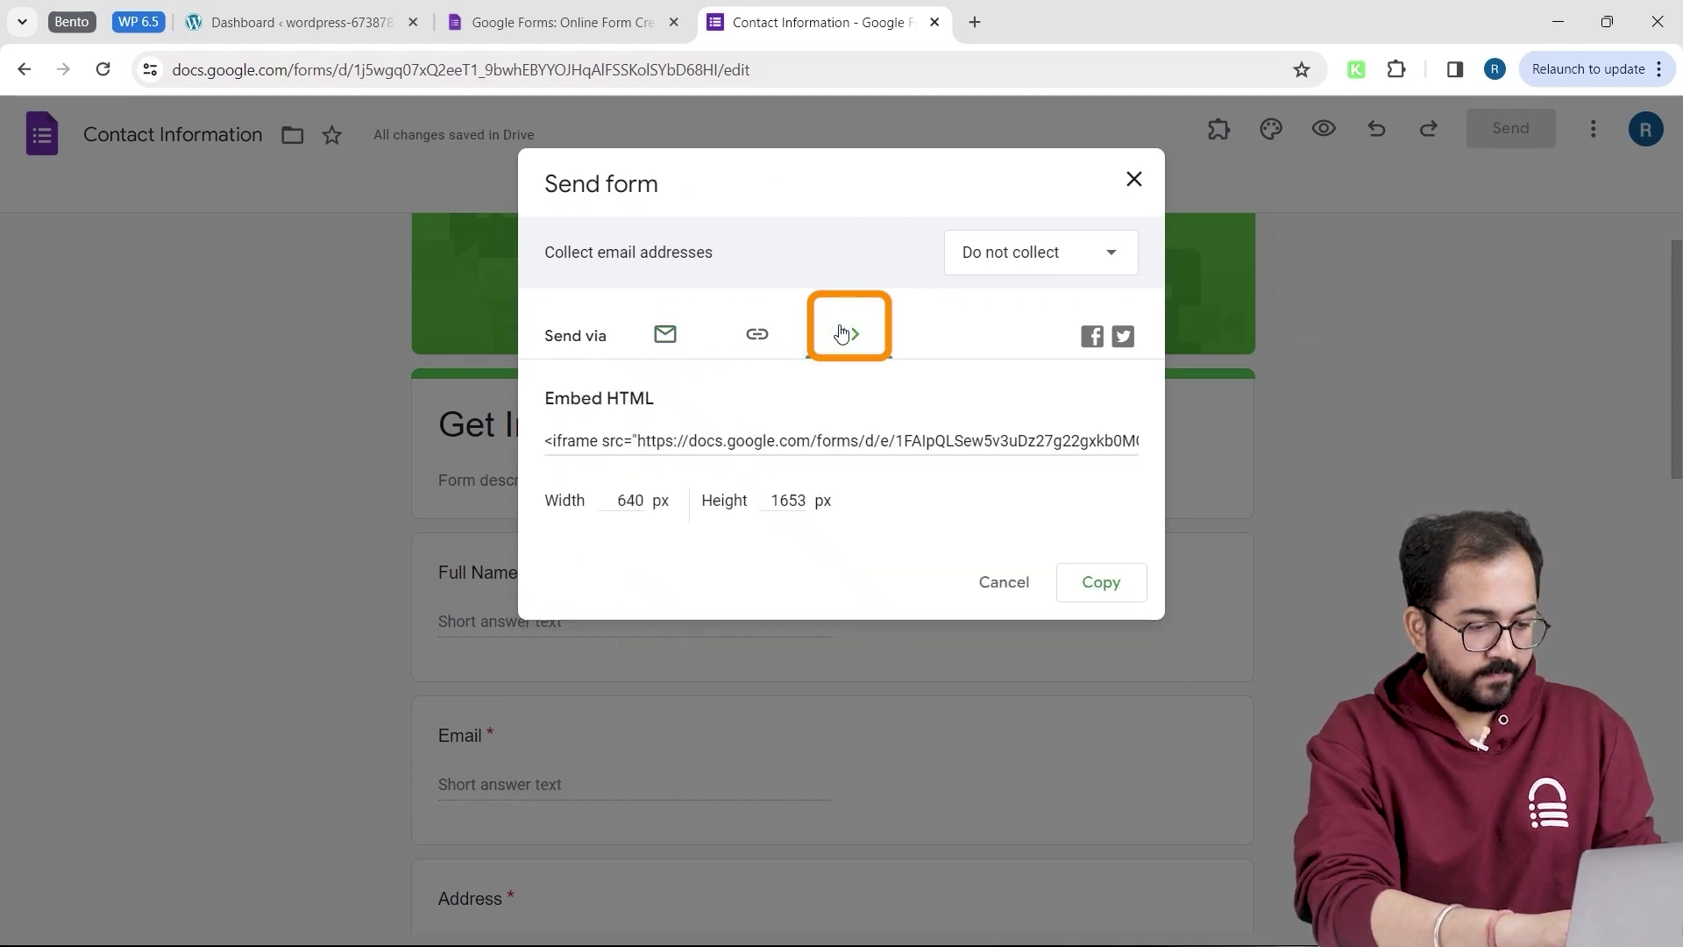
pyautogui.click(789, 439)
pyautogui.click(1106, 583)
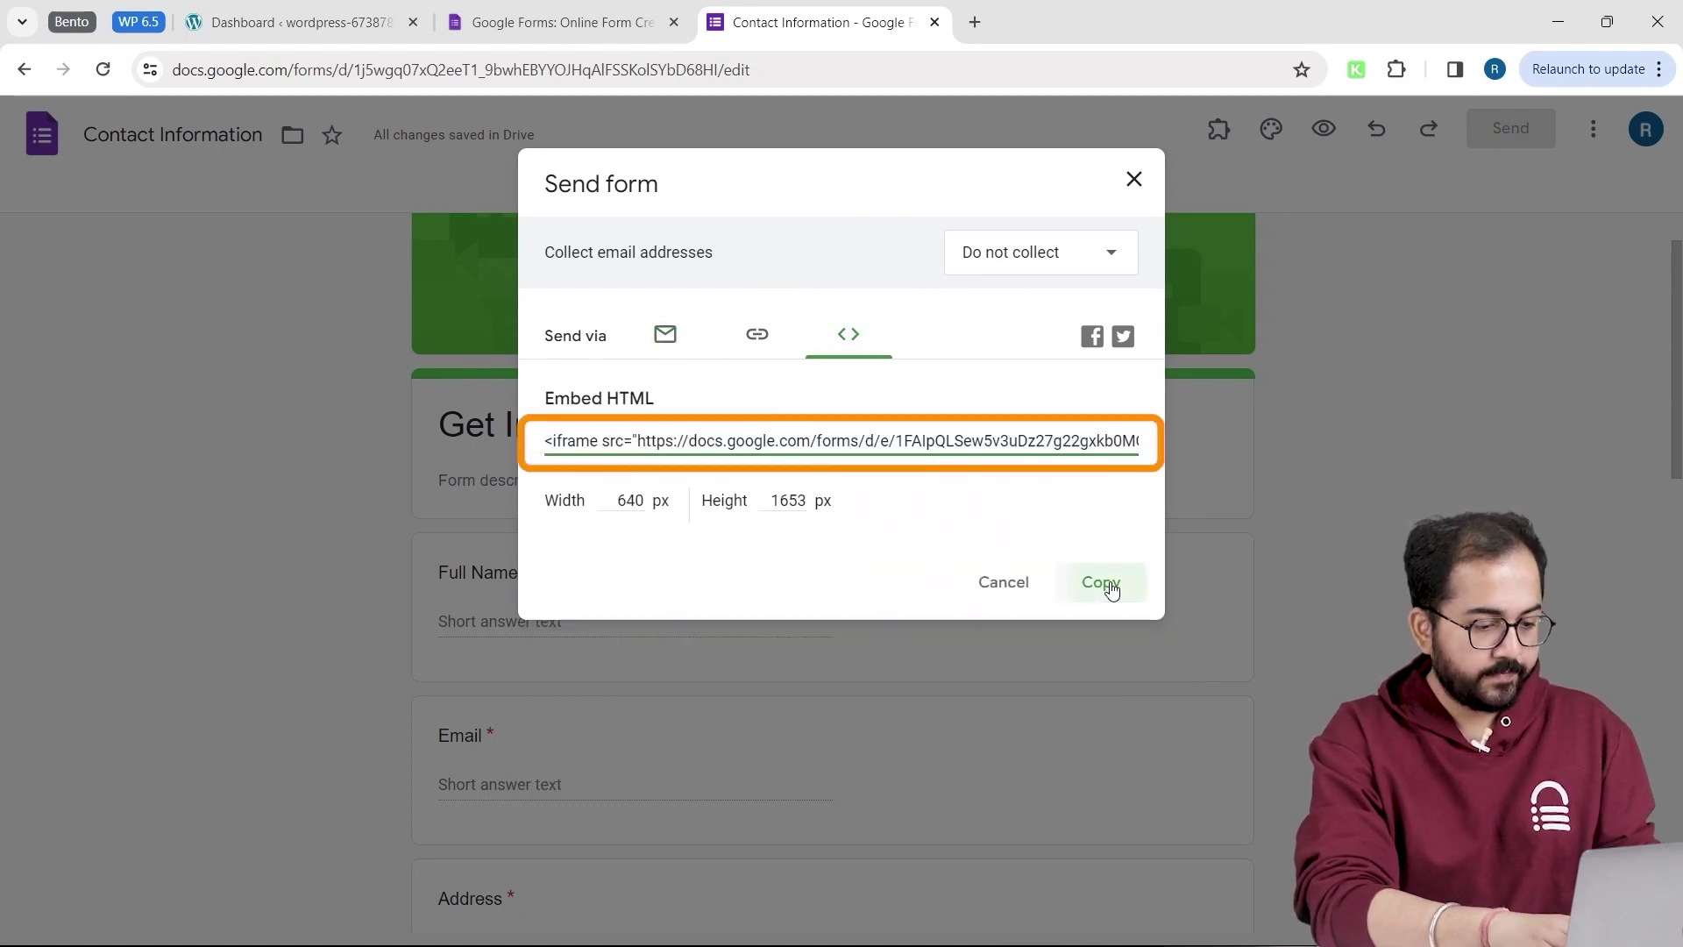
pyautogui.click(298, 22)
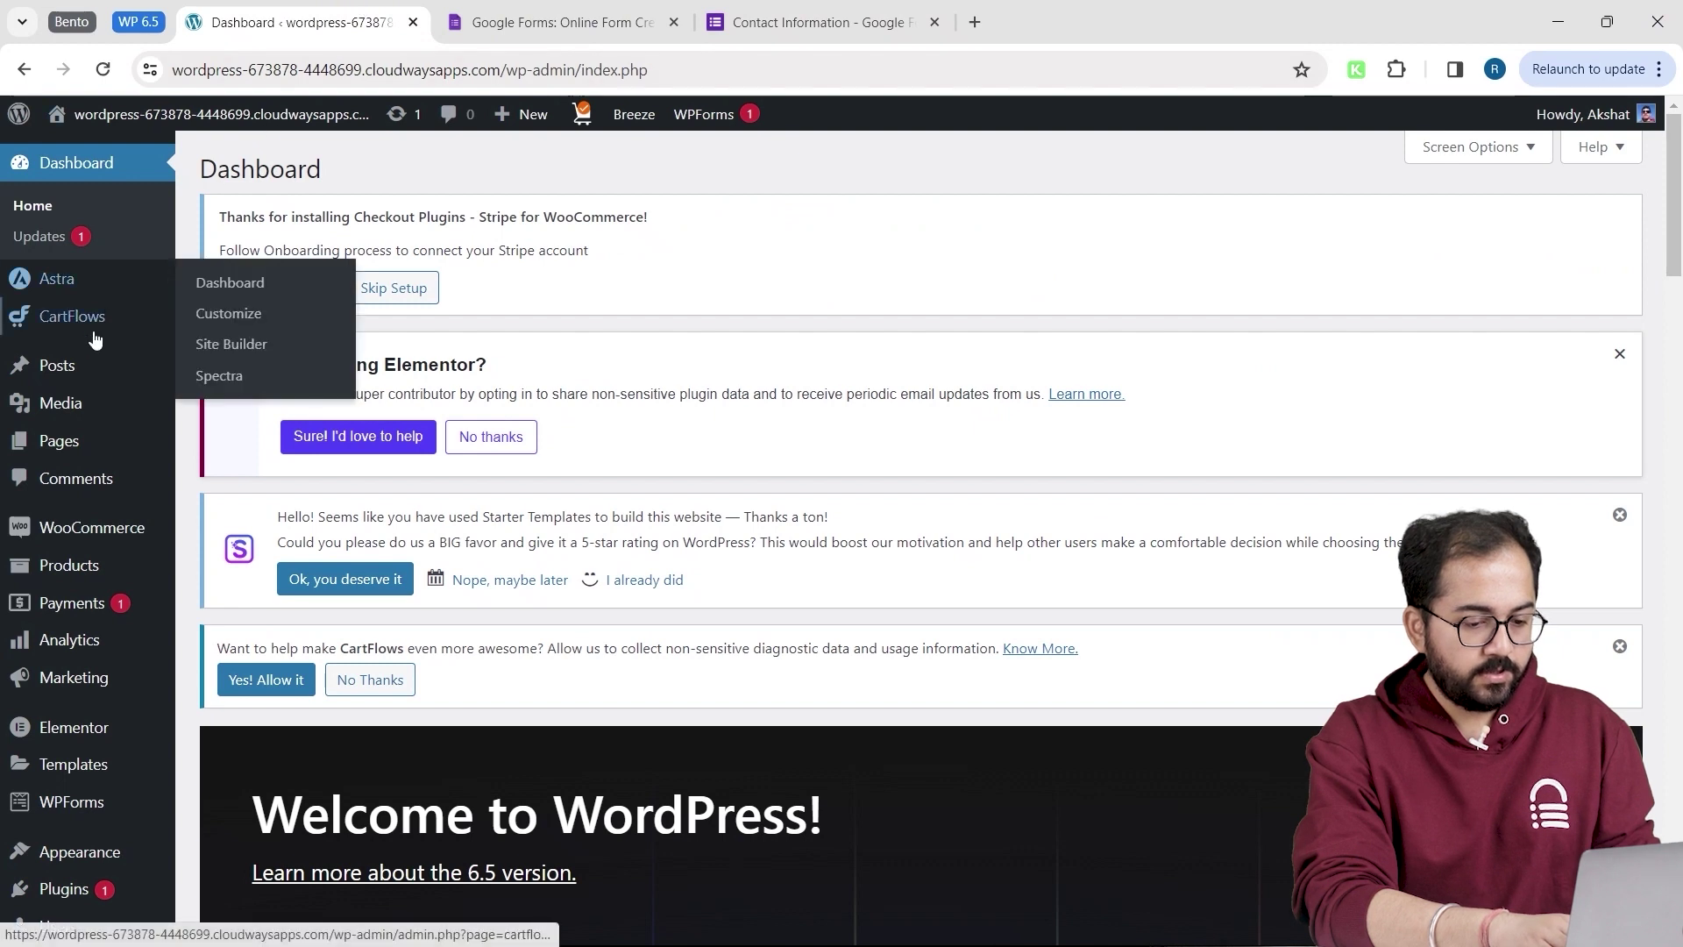
# Step: Create a new WordPress page with a Custom HTML block holding the pasted form embed code
pyautogui.moveTo(56, 448)
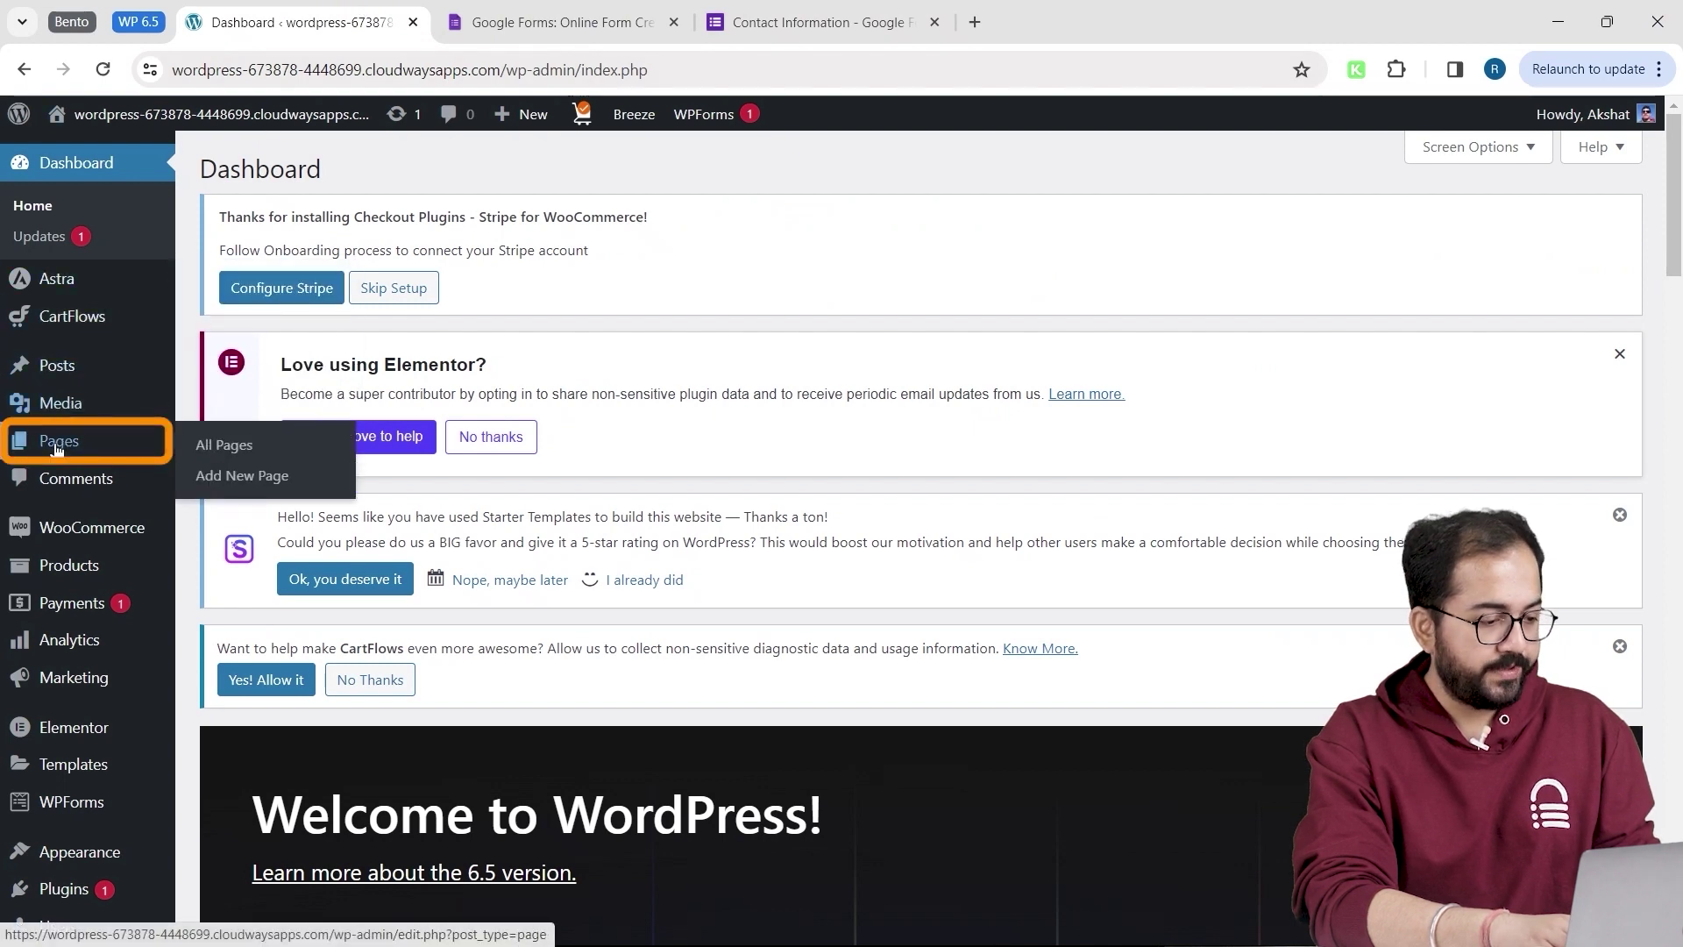
pyautogui.click(214, 480)
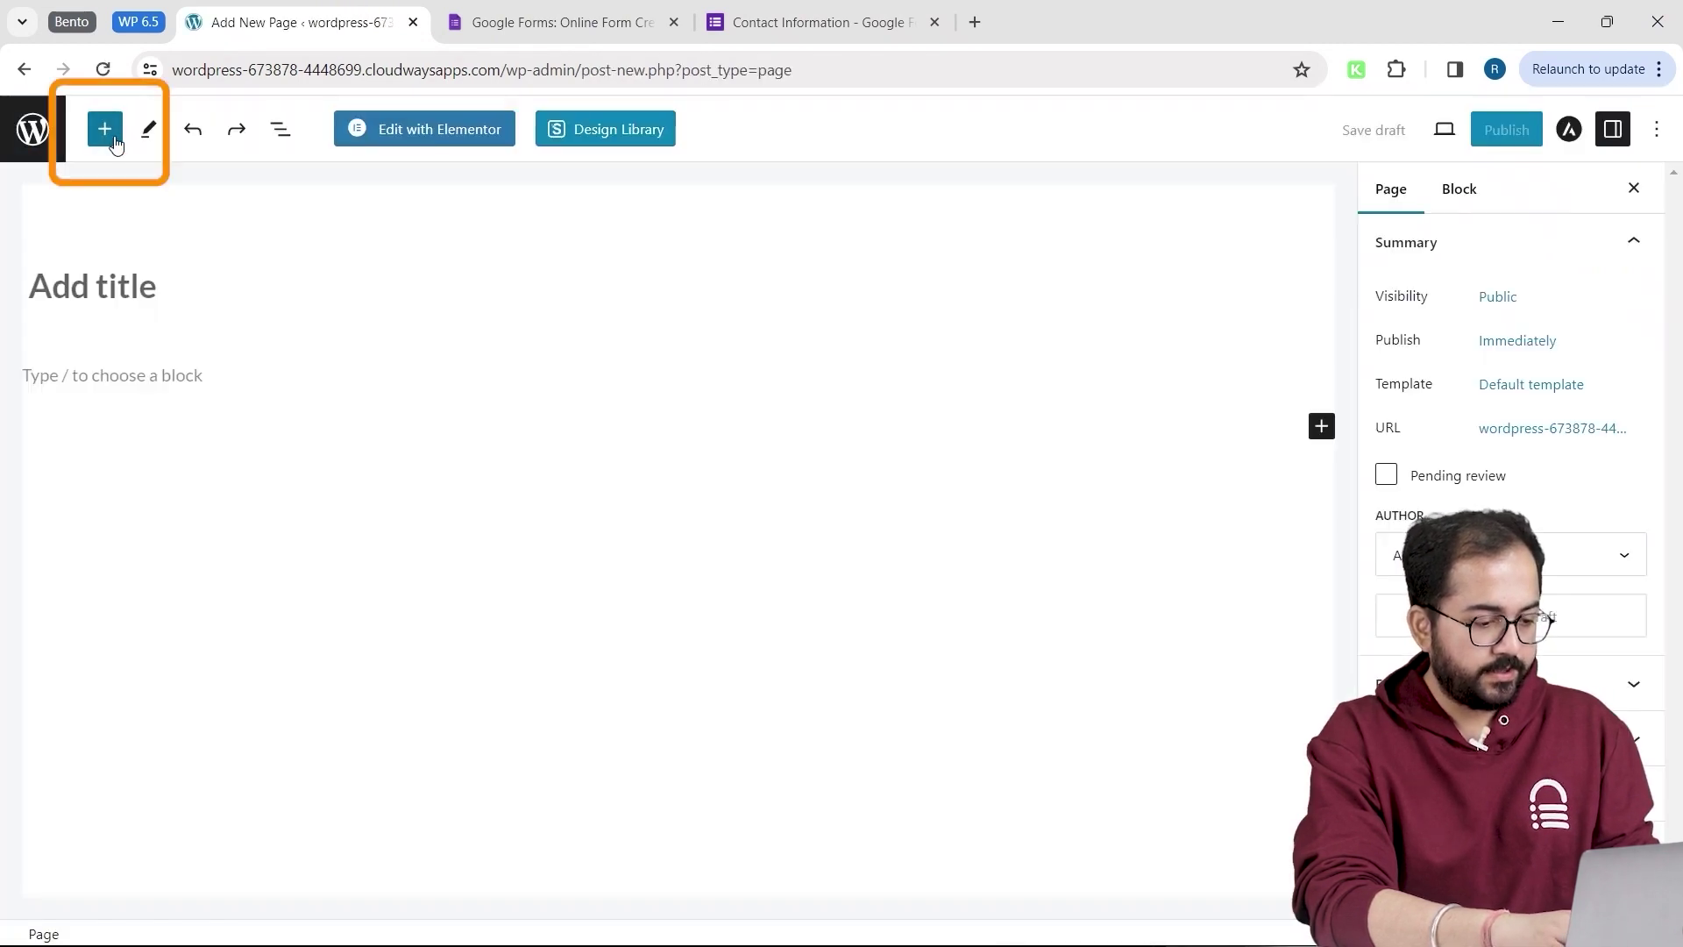
pyautogui.click(116, 142)
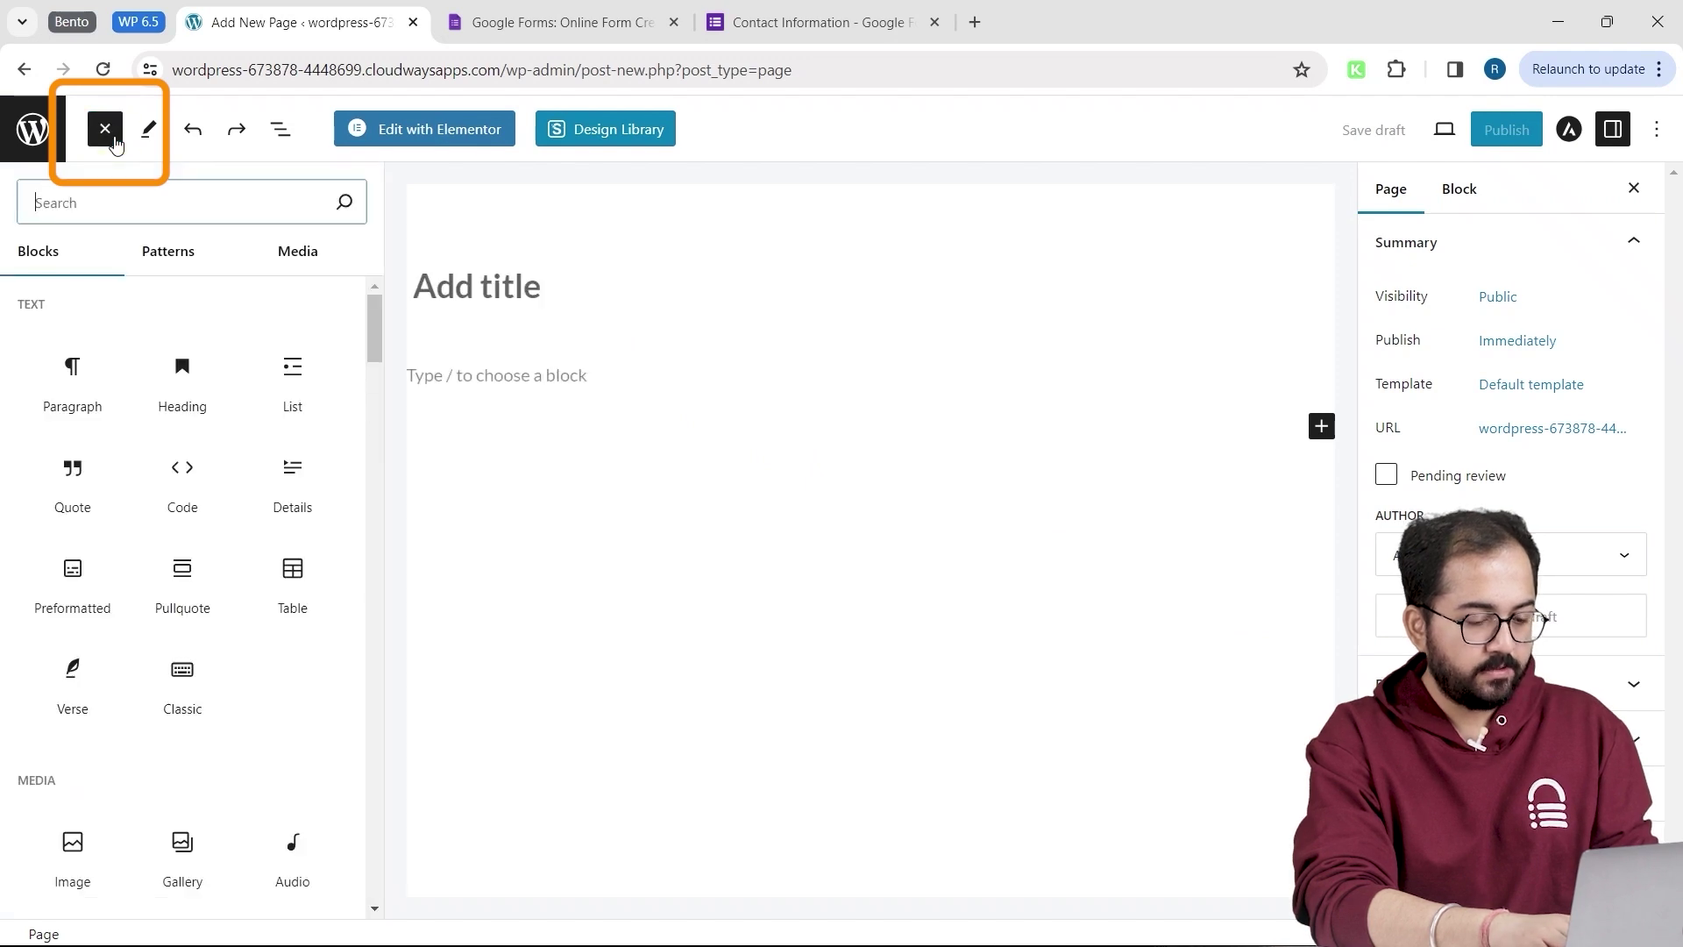
pyautogui.press('capslock')
pyautogui.write('HTML')
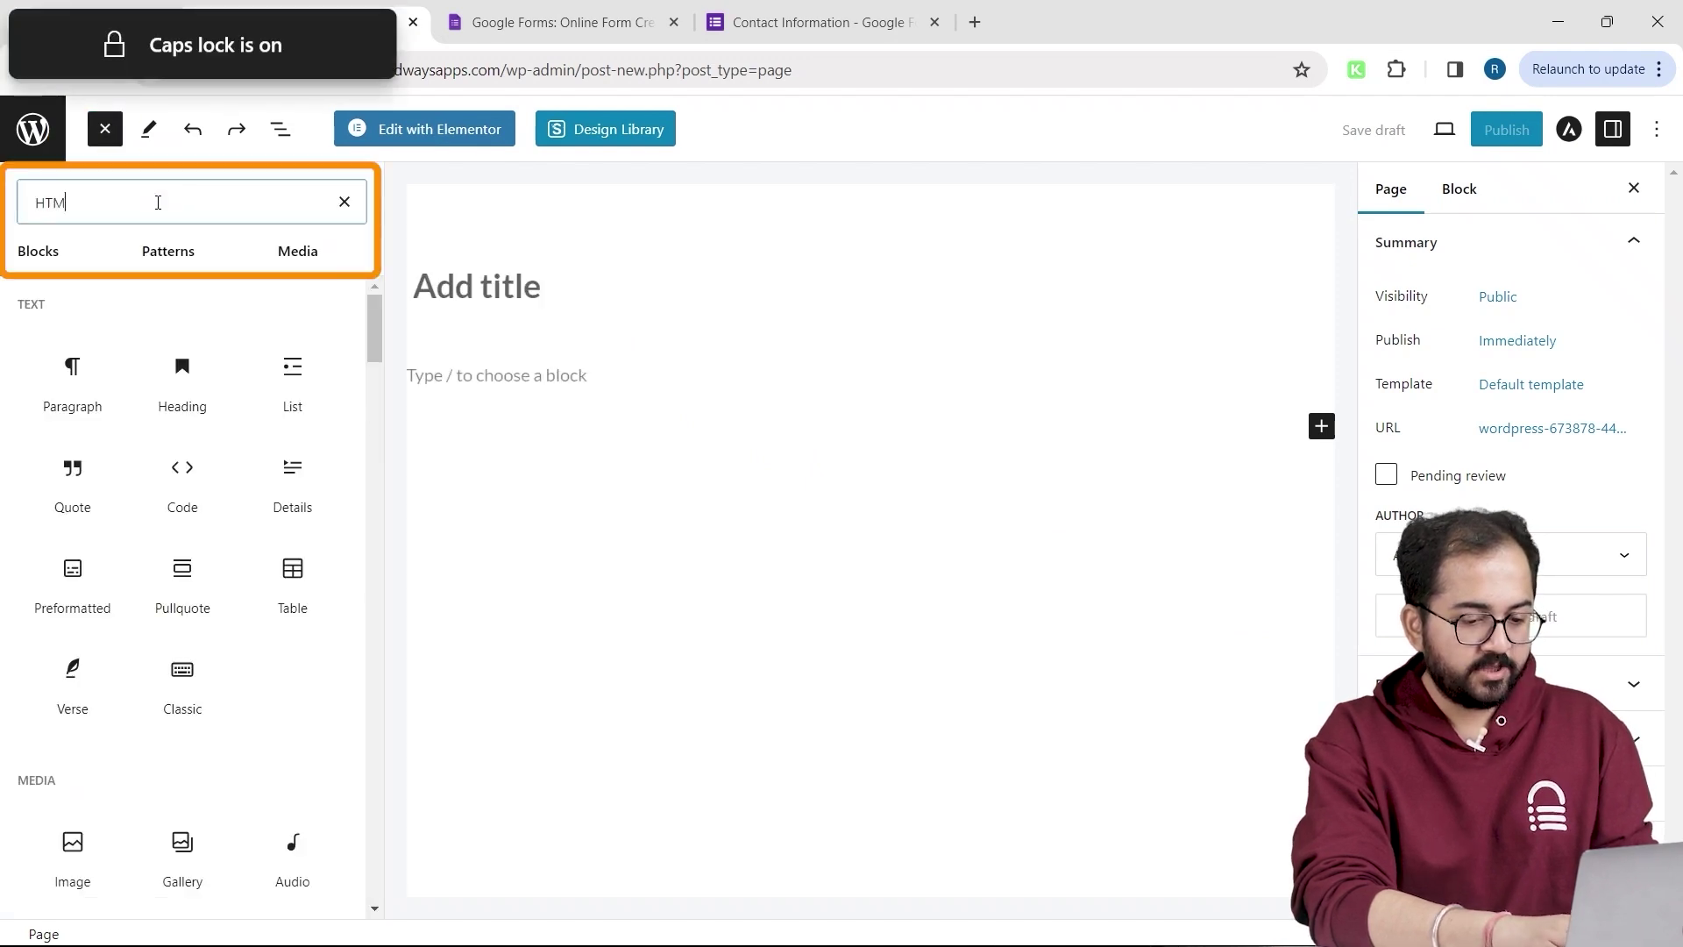
pyautogui.press('capslock')
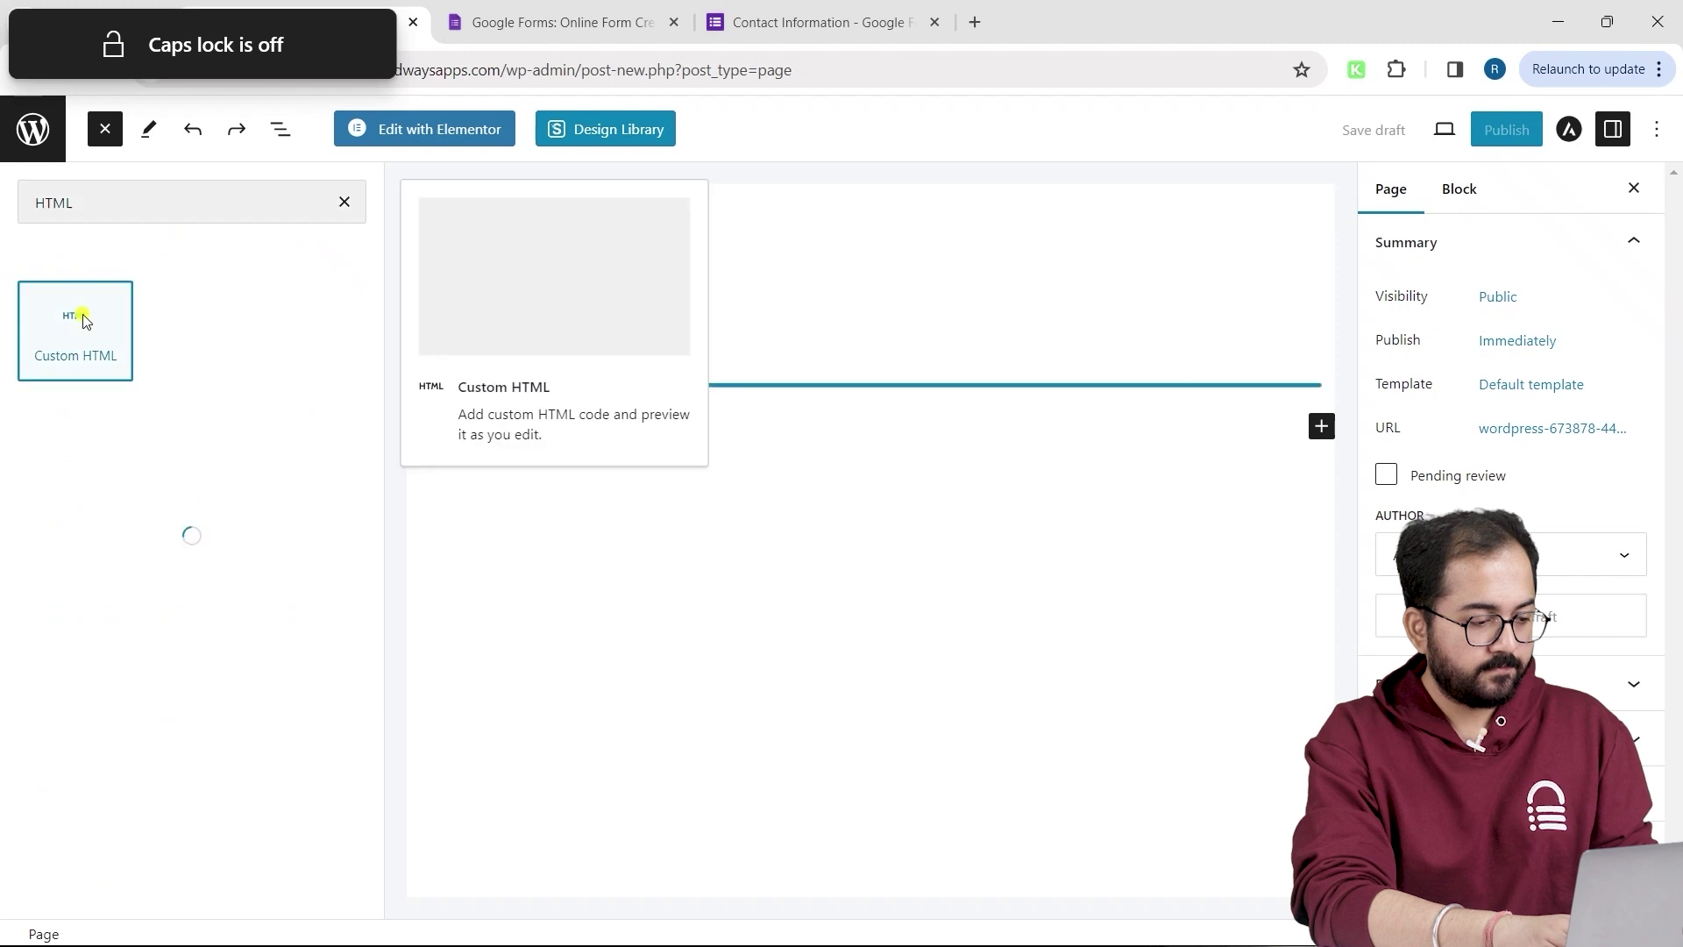
pyautogui.click(75, 333)
pyautogui.click(614, 447)
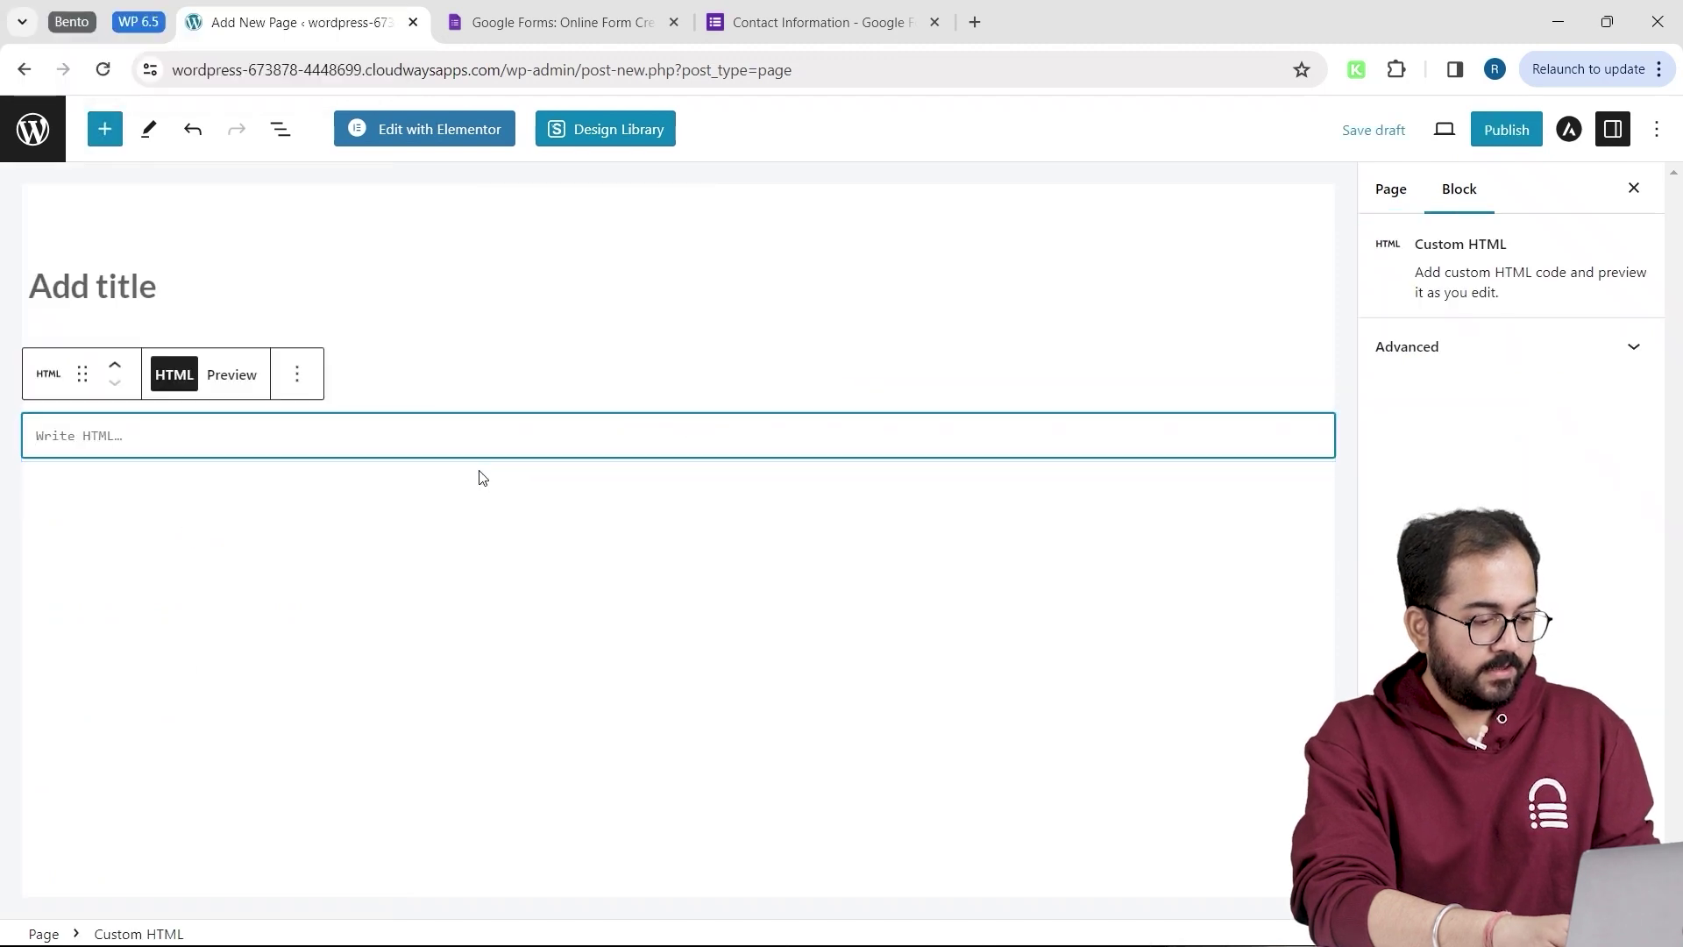
pyautogui.write('<iframe src="https://docs.google.com/forms/d/e/1FAIpQLSew5v3uDz27g22gxkb0MQ9WqNBHDD03wJ6BqSGwaus9XhP67A/viewform?embedded=true" width="640" height="1653" frameborder="0" marginheight="0" marginwidth="0">Loading…</iframe>')
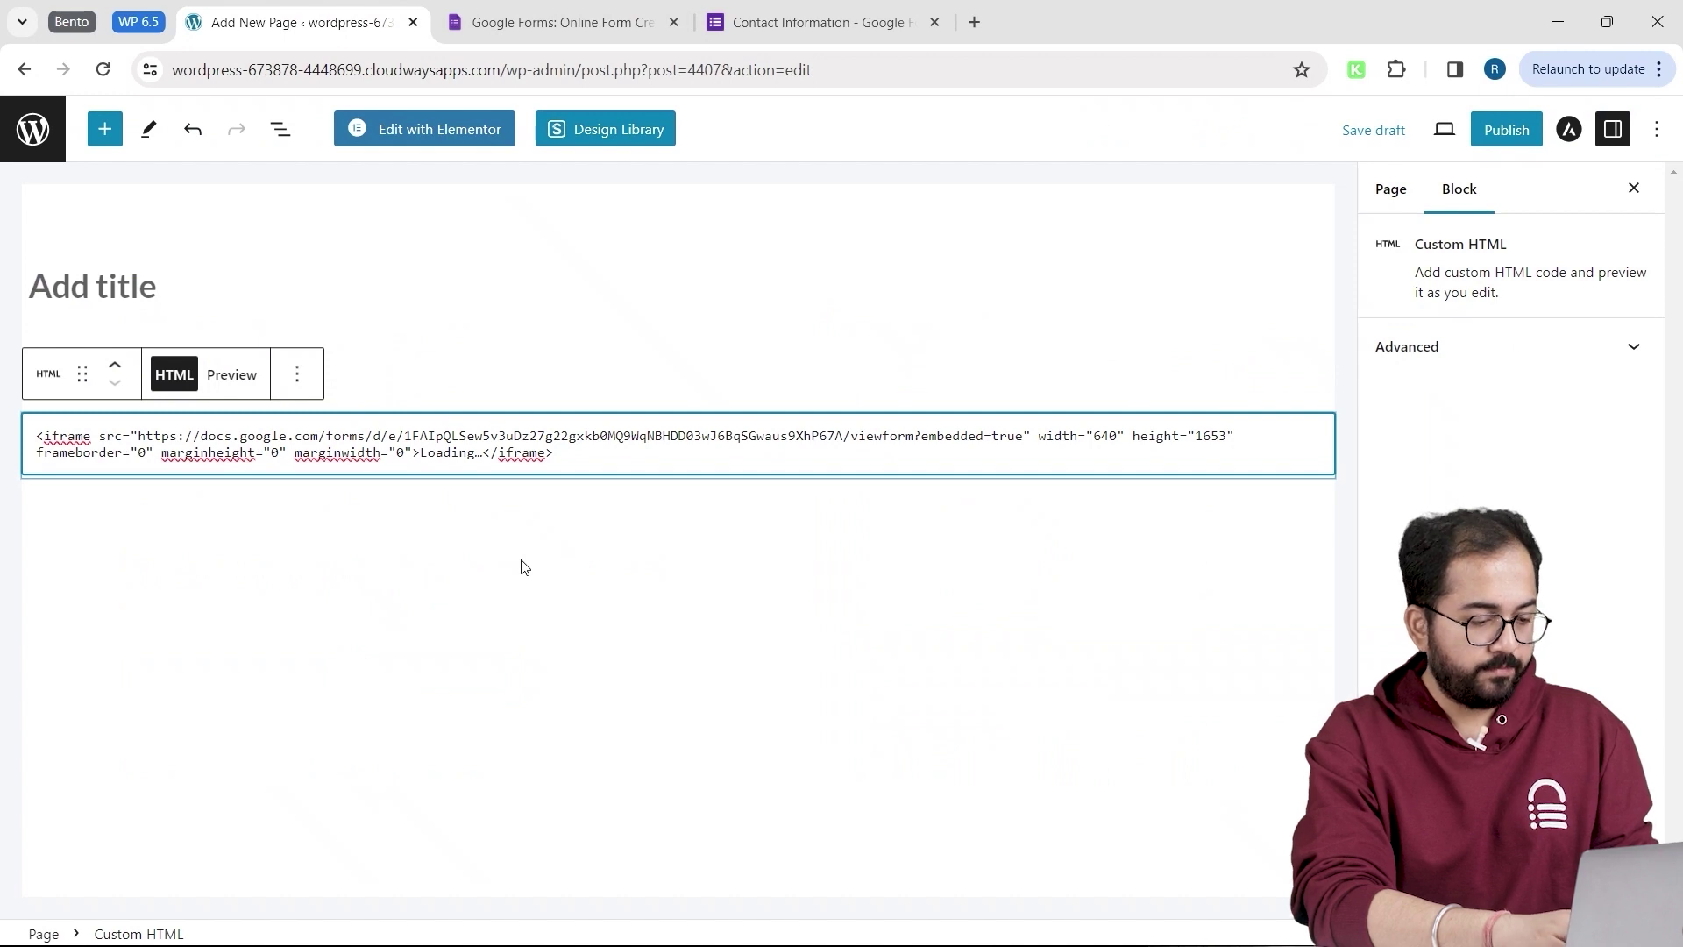
# Step: Publish the page and view it live with the embedded form
pyautogui.click(1504, 131)
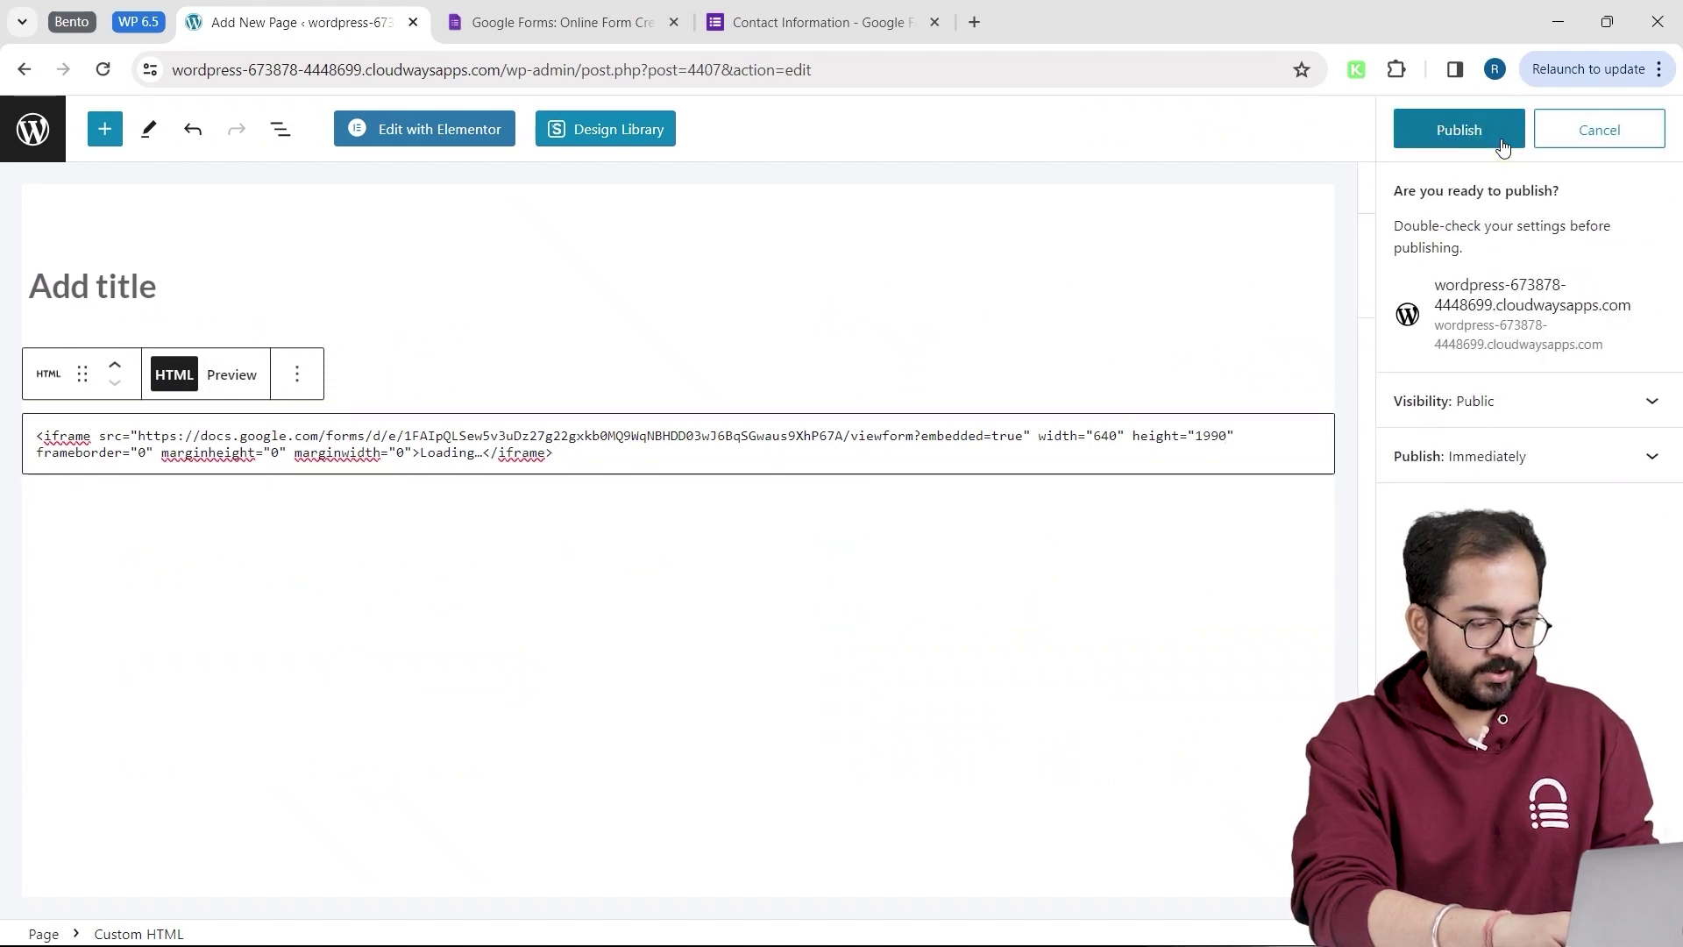
pyautogui.click(1503, 143)
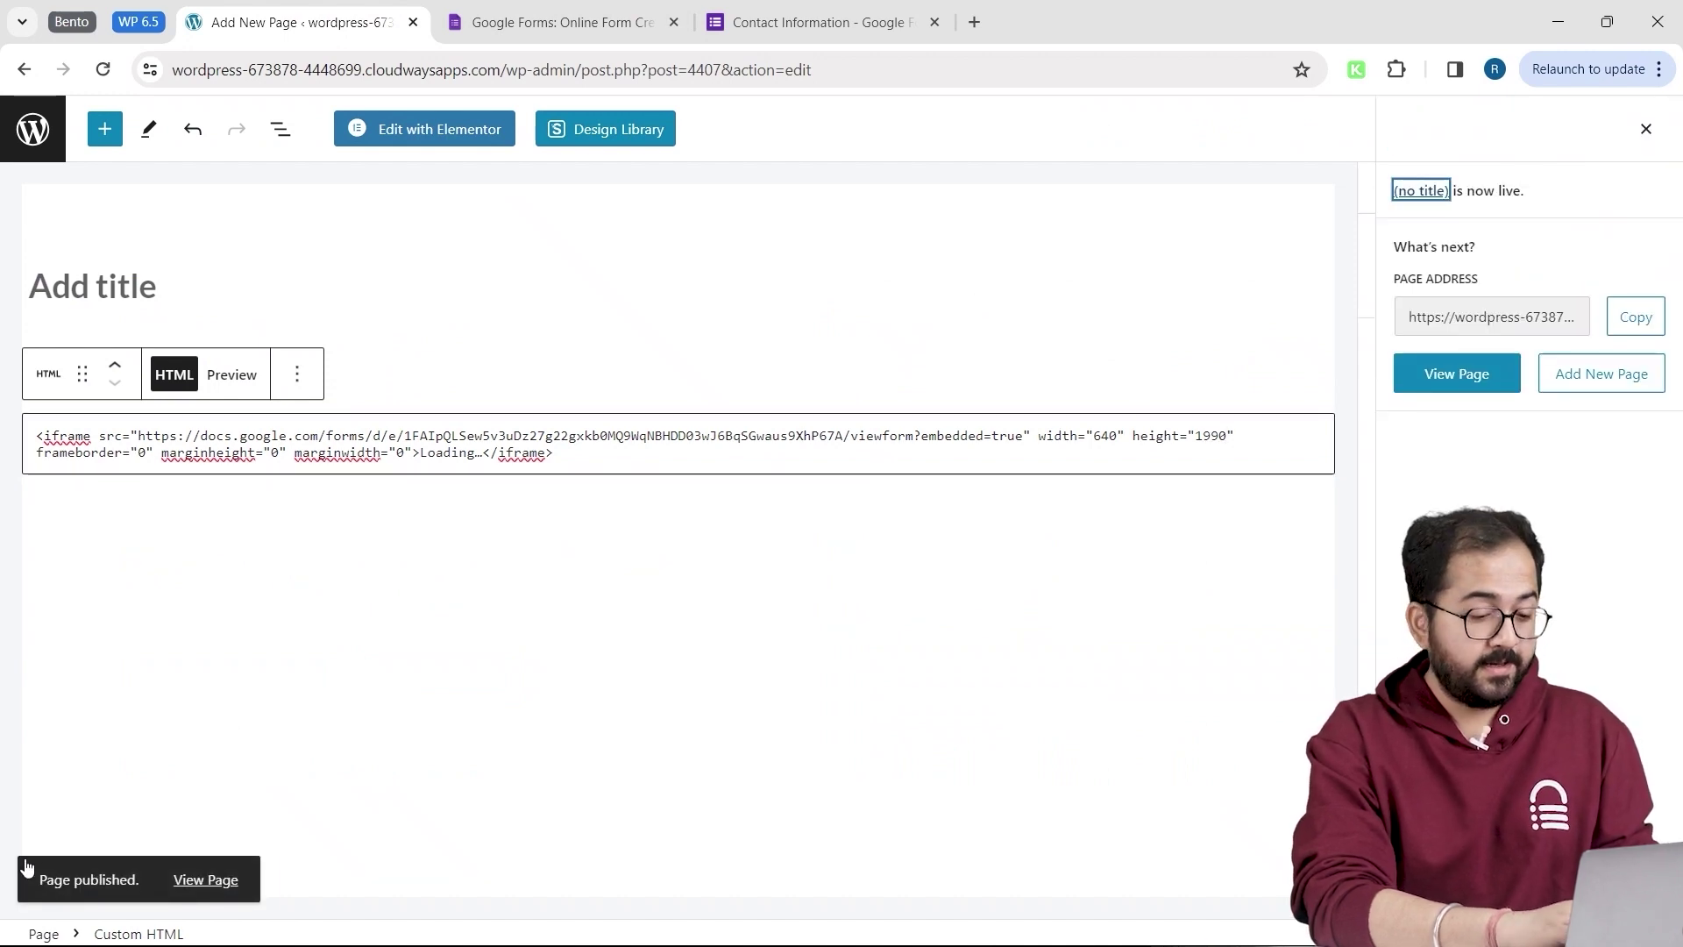
pyautogui.click(210, 880)
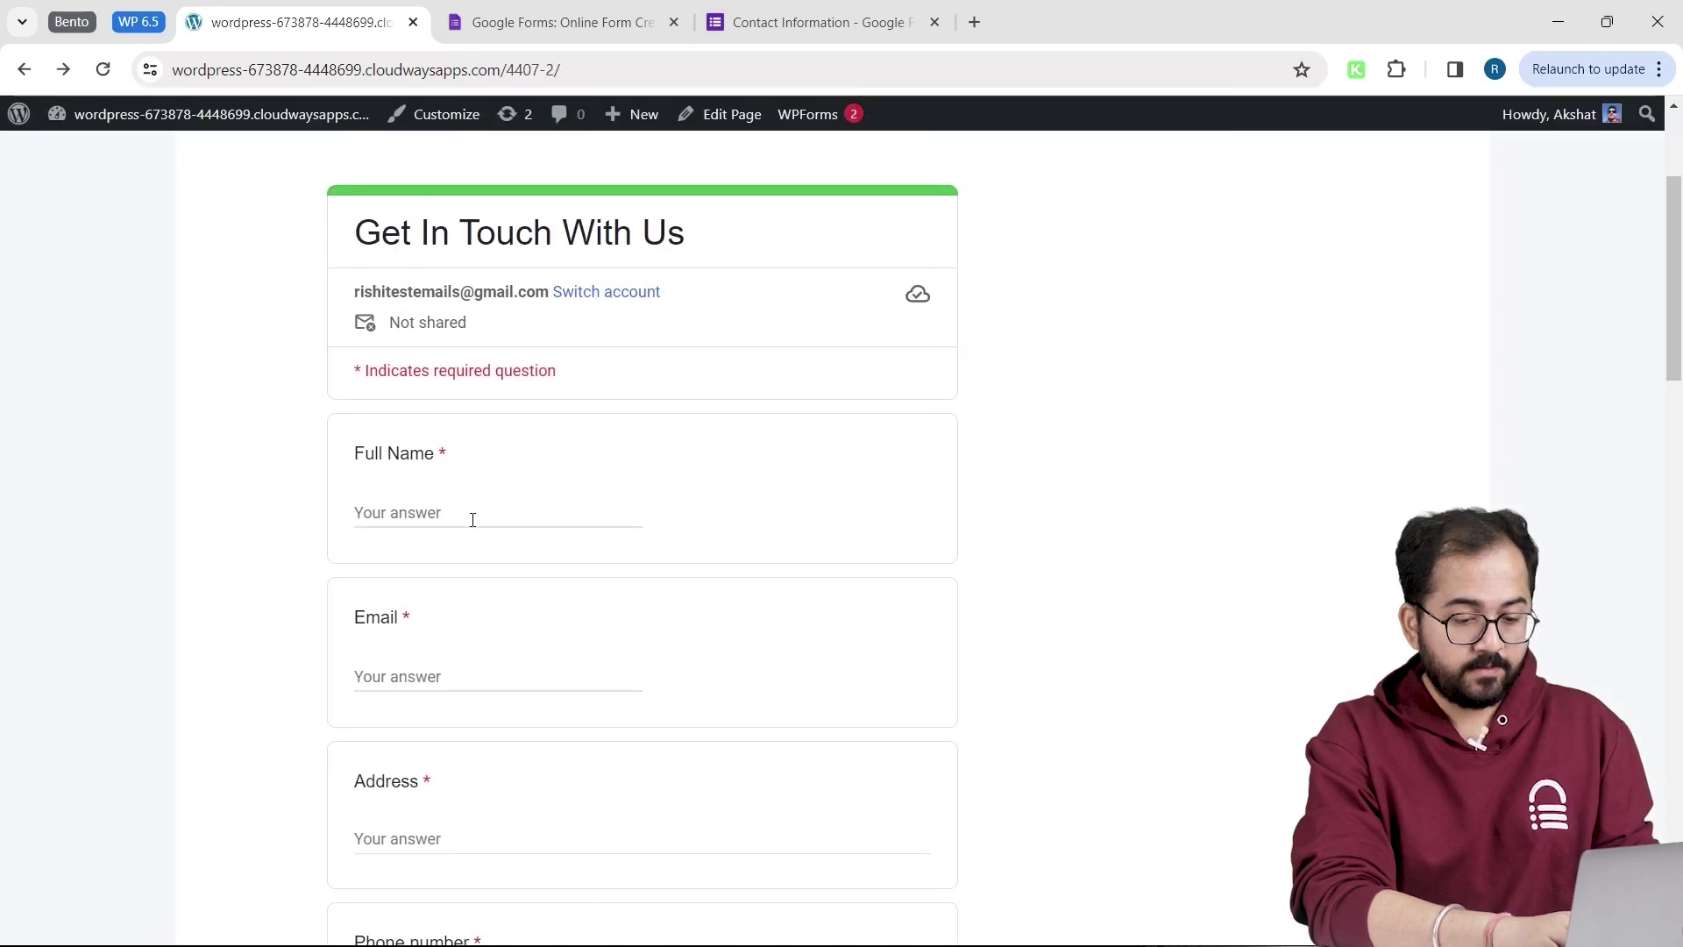
# Step: Enter test answers on the live form: name 'Test', email 'test', and Yes for the beginner question
pyautogui.click(472, 521)
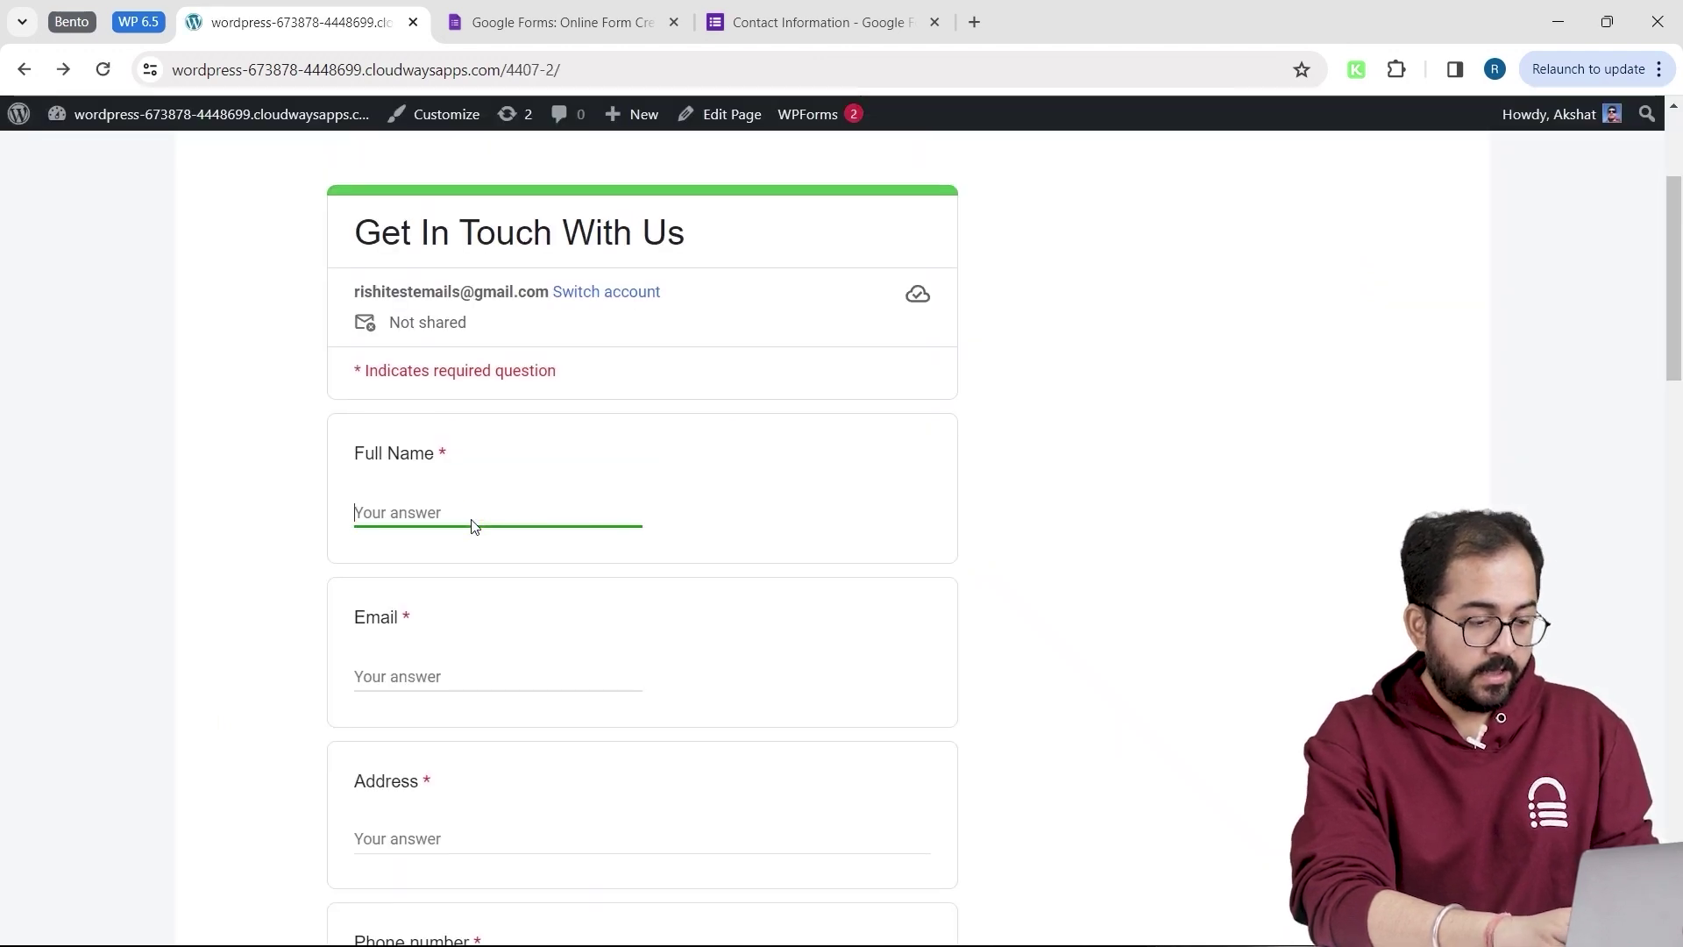
pyautogui.press('capslock')
pyautogui.write('Test')
pyautogui.click(462, 680)
pyautogui.write('test')
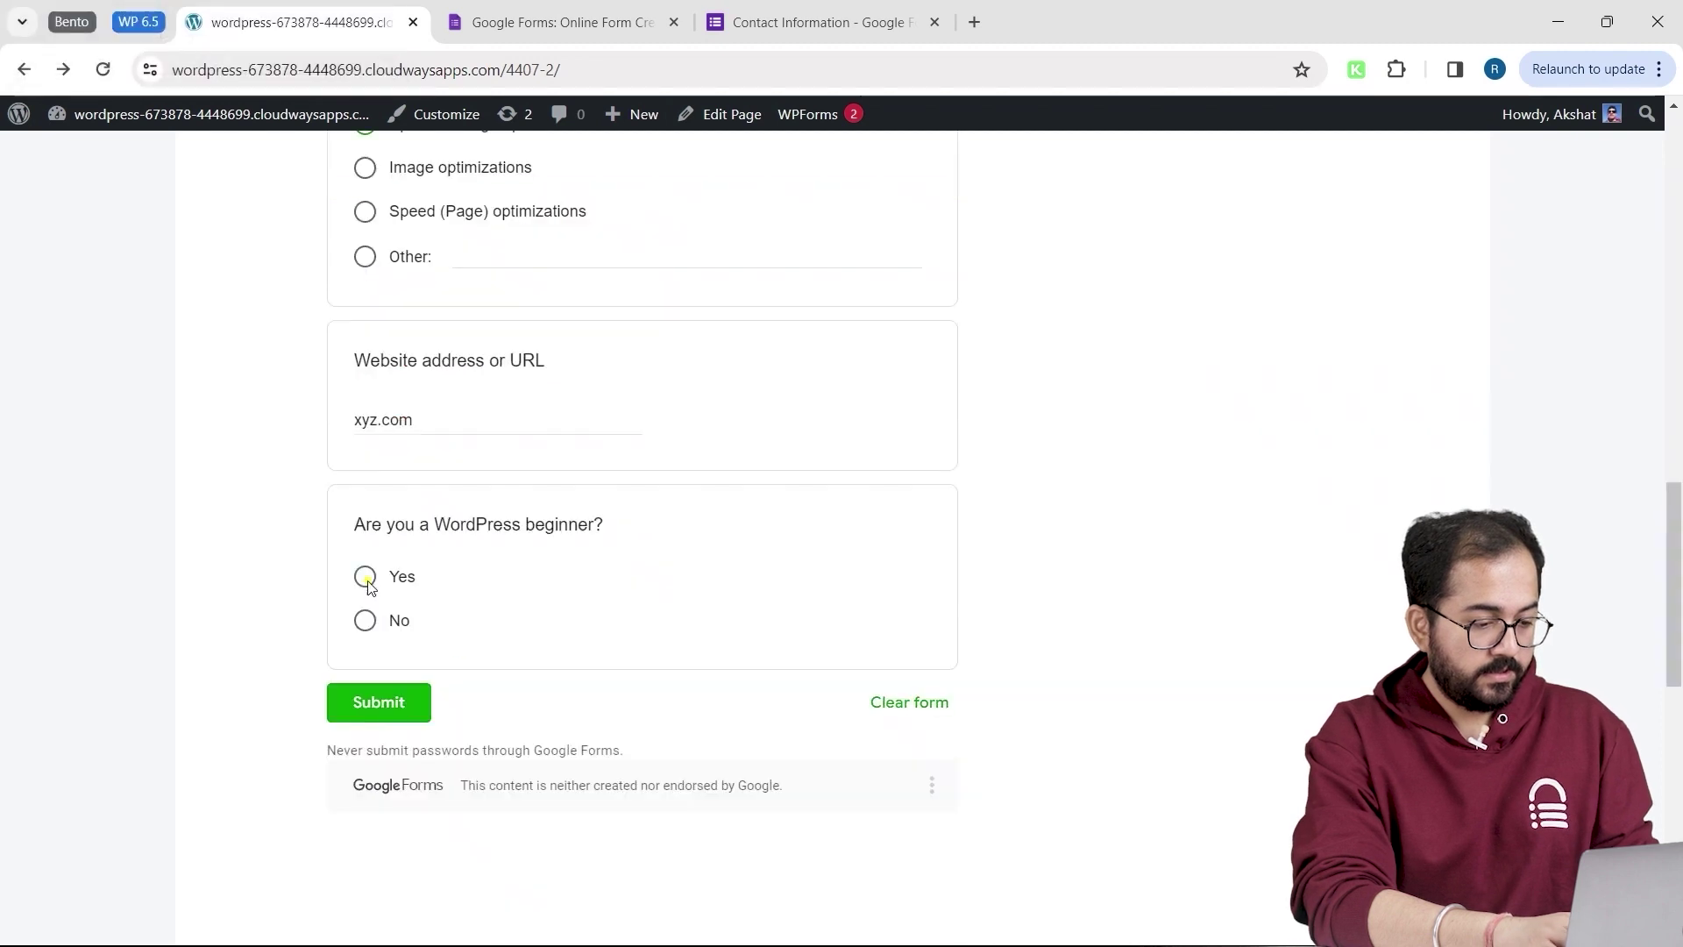
pyautogui.click(365, 576)
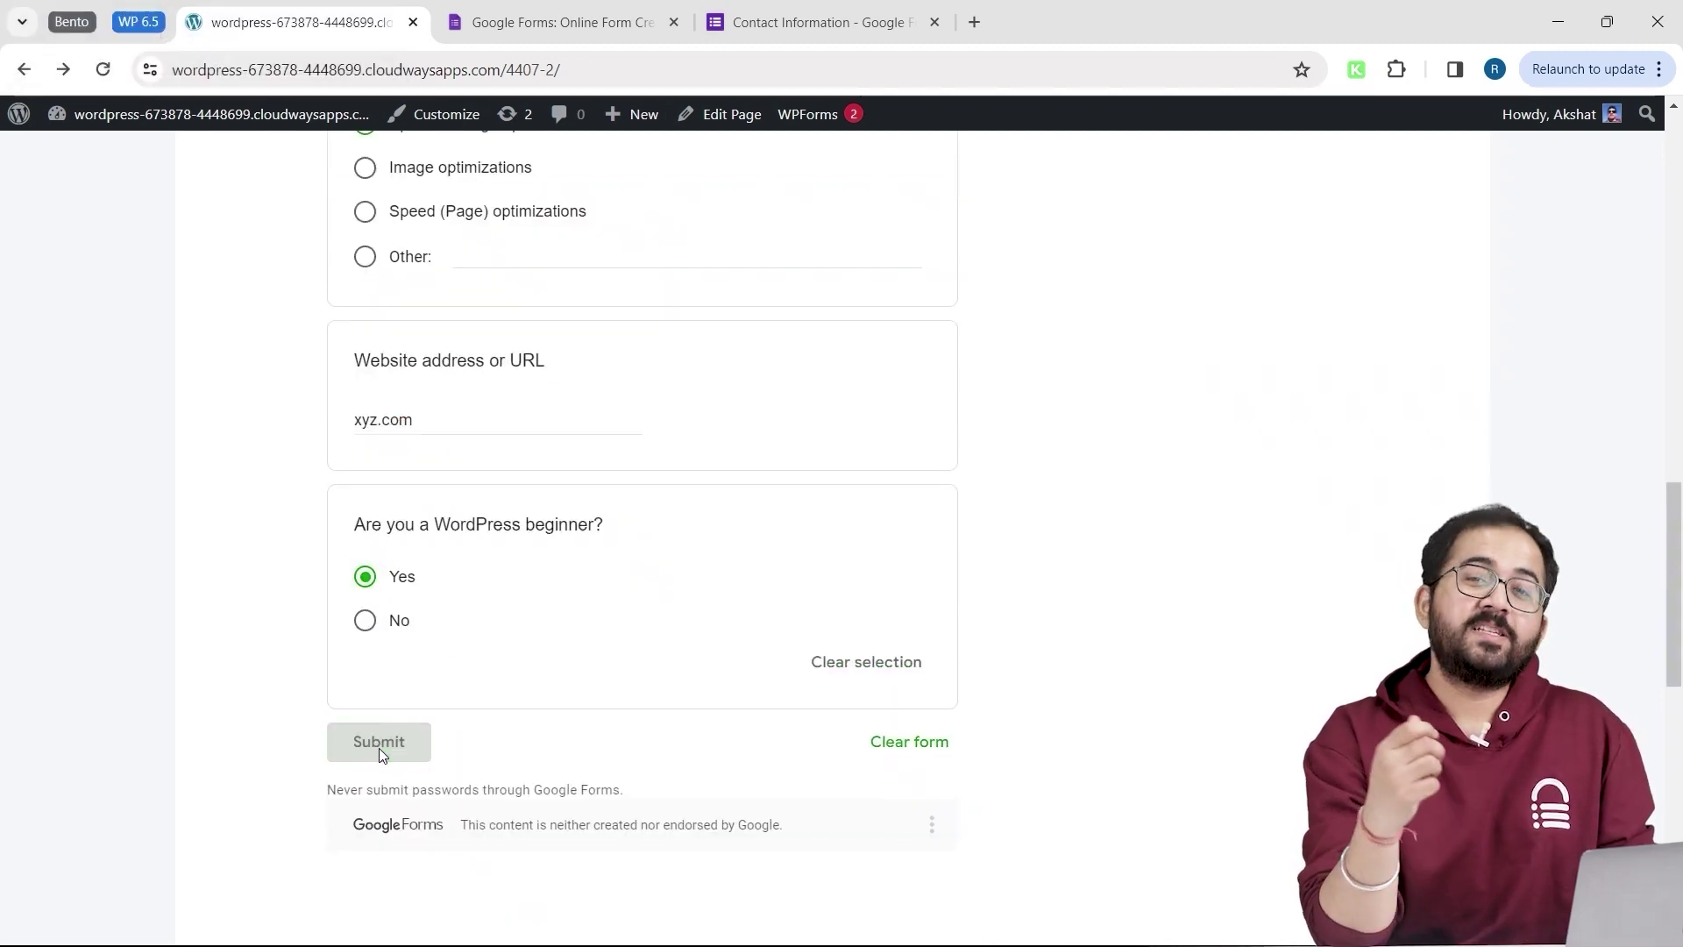
pyautogui.click(820, 22)
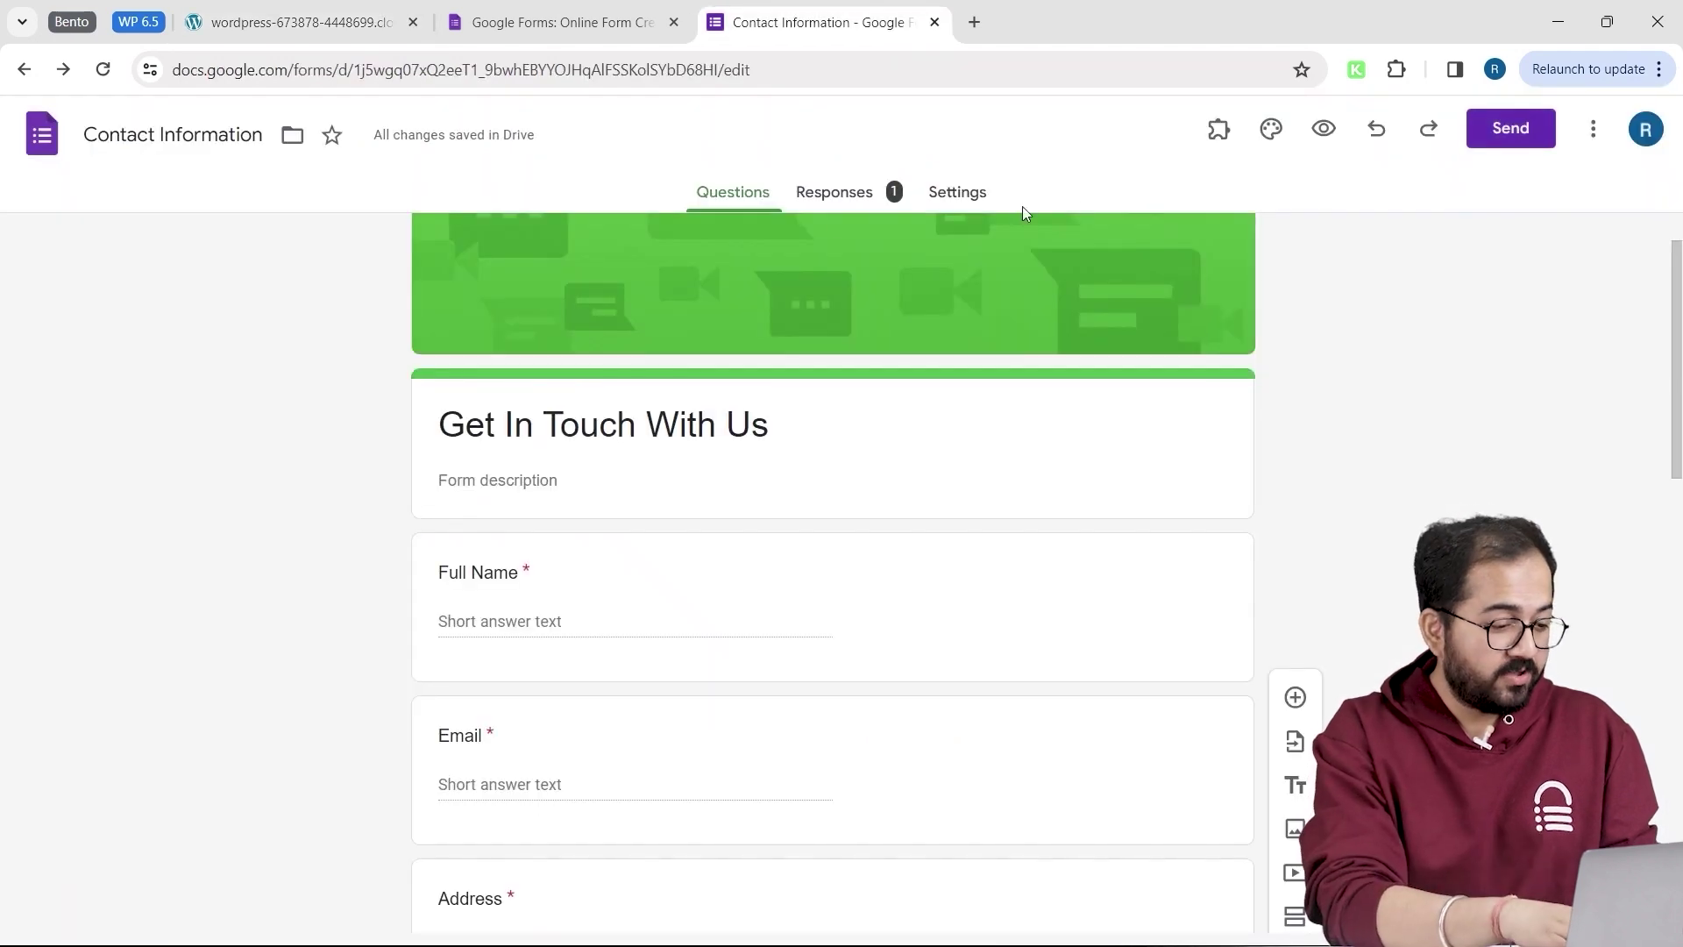
# Step: Review the single test response in the summary and check its Gmail notification email
pyautogui.click(831, 201)
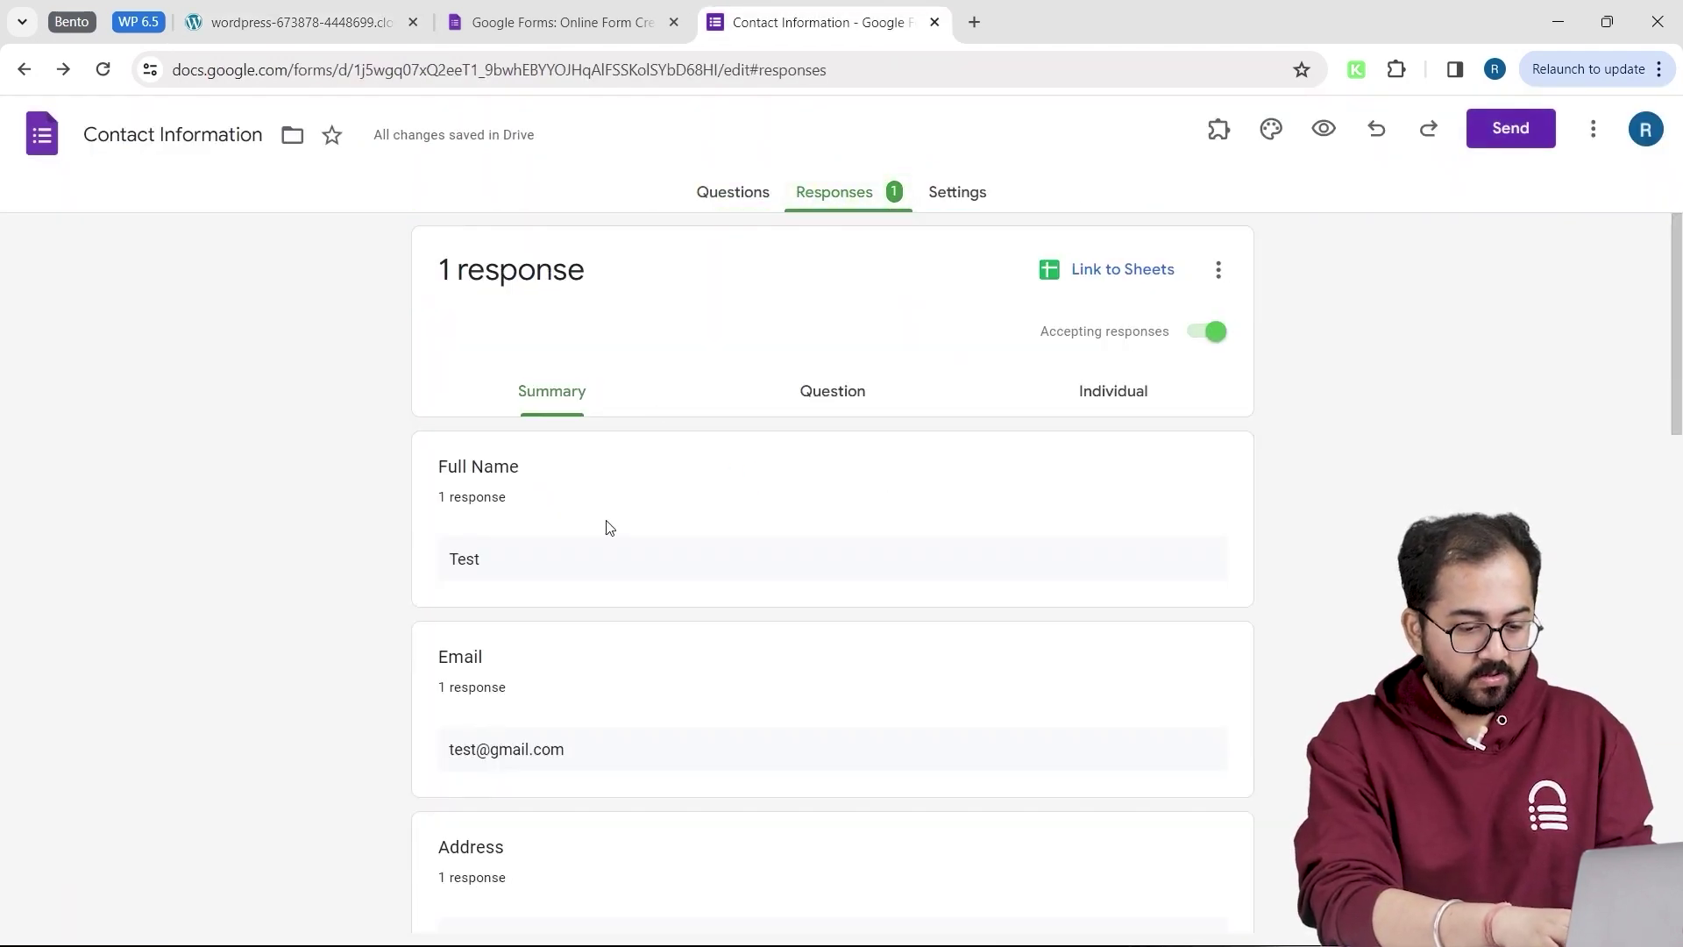
pyautogui.scroll(-7, 610, 526)
pyautogui.scroll(-10, 610, 526)
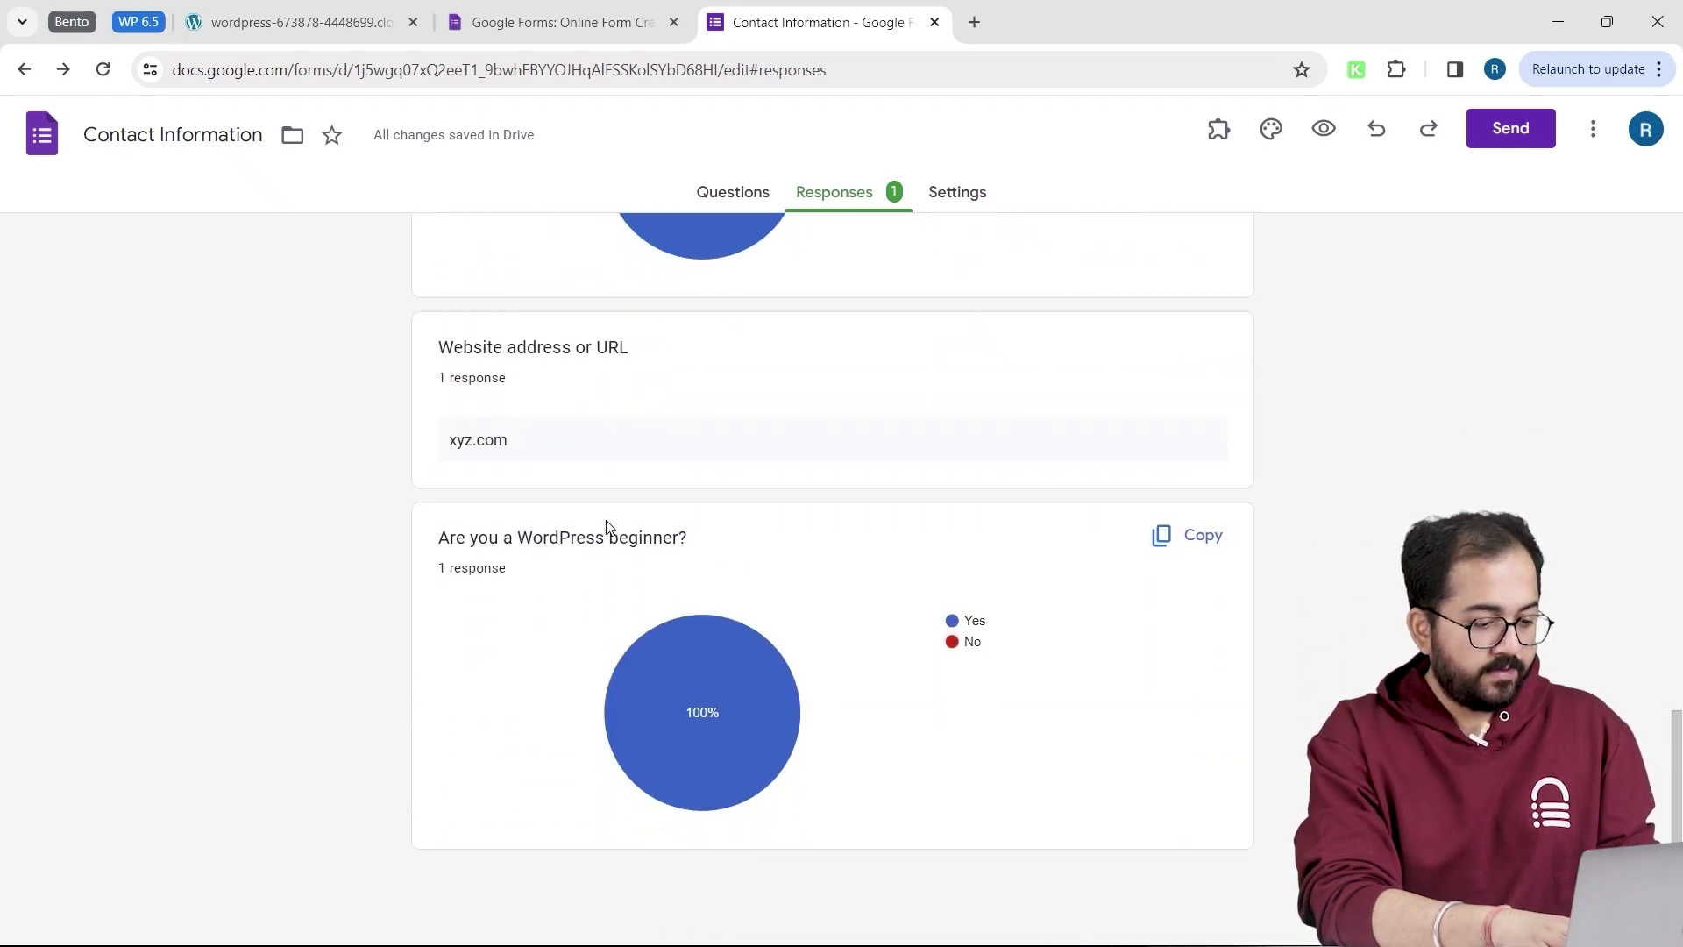
pyautogui.scroll(15, 610, 526)
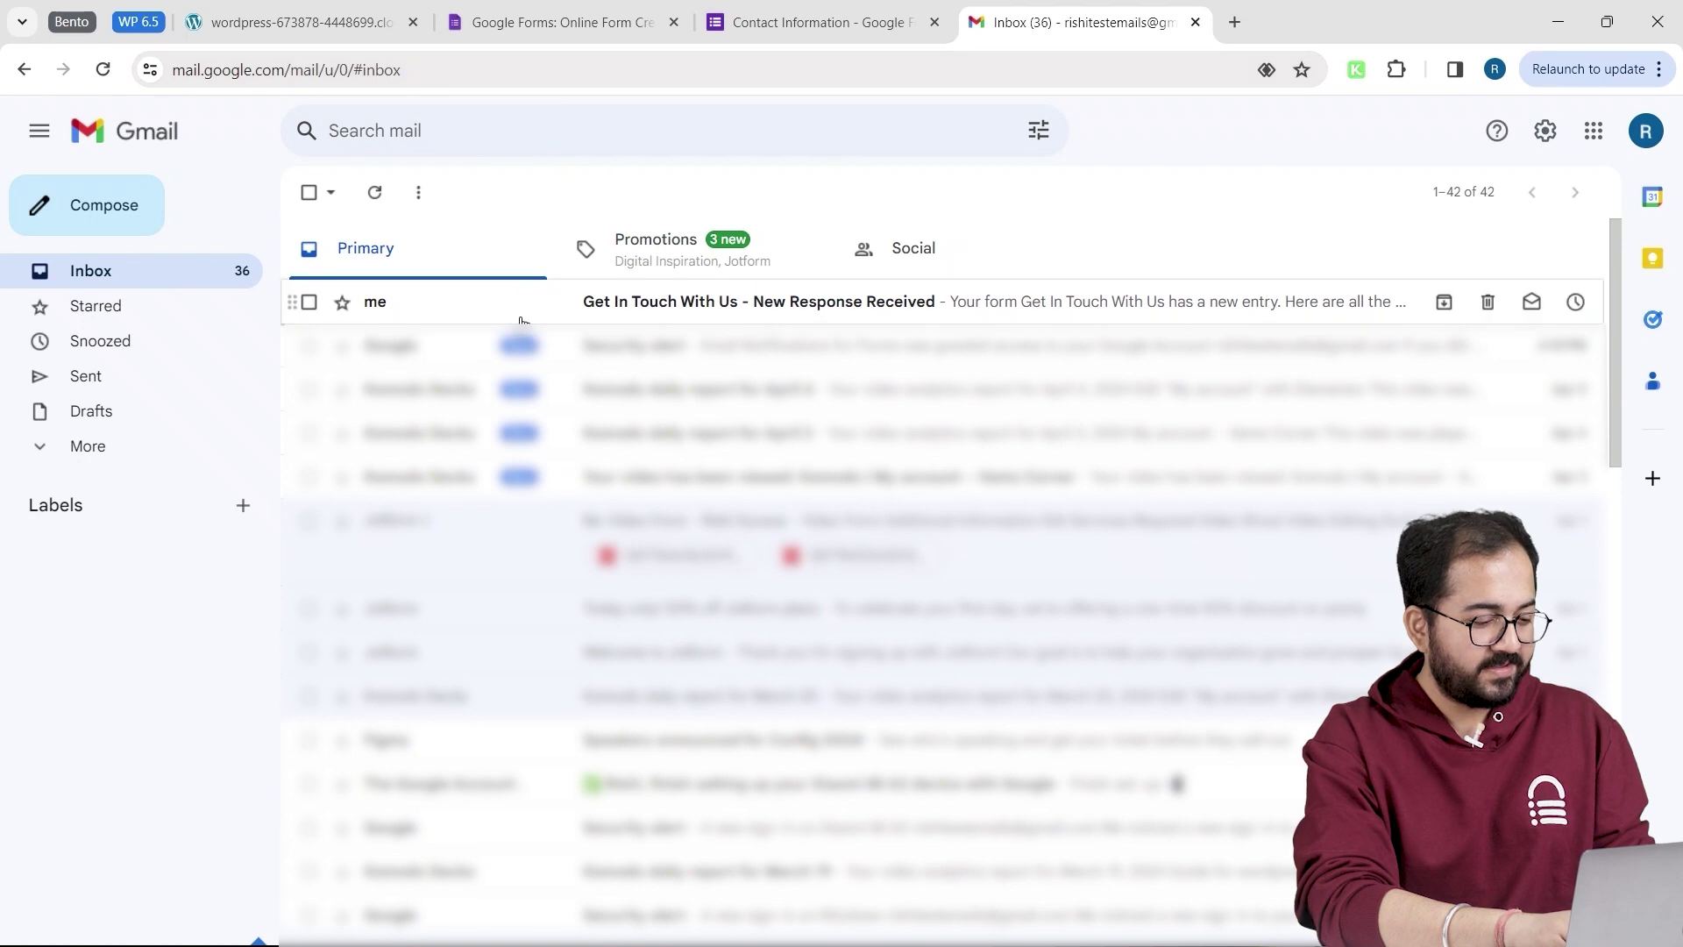
pyautogui.click(517, 316)
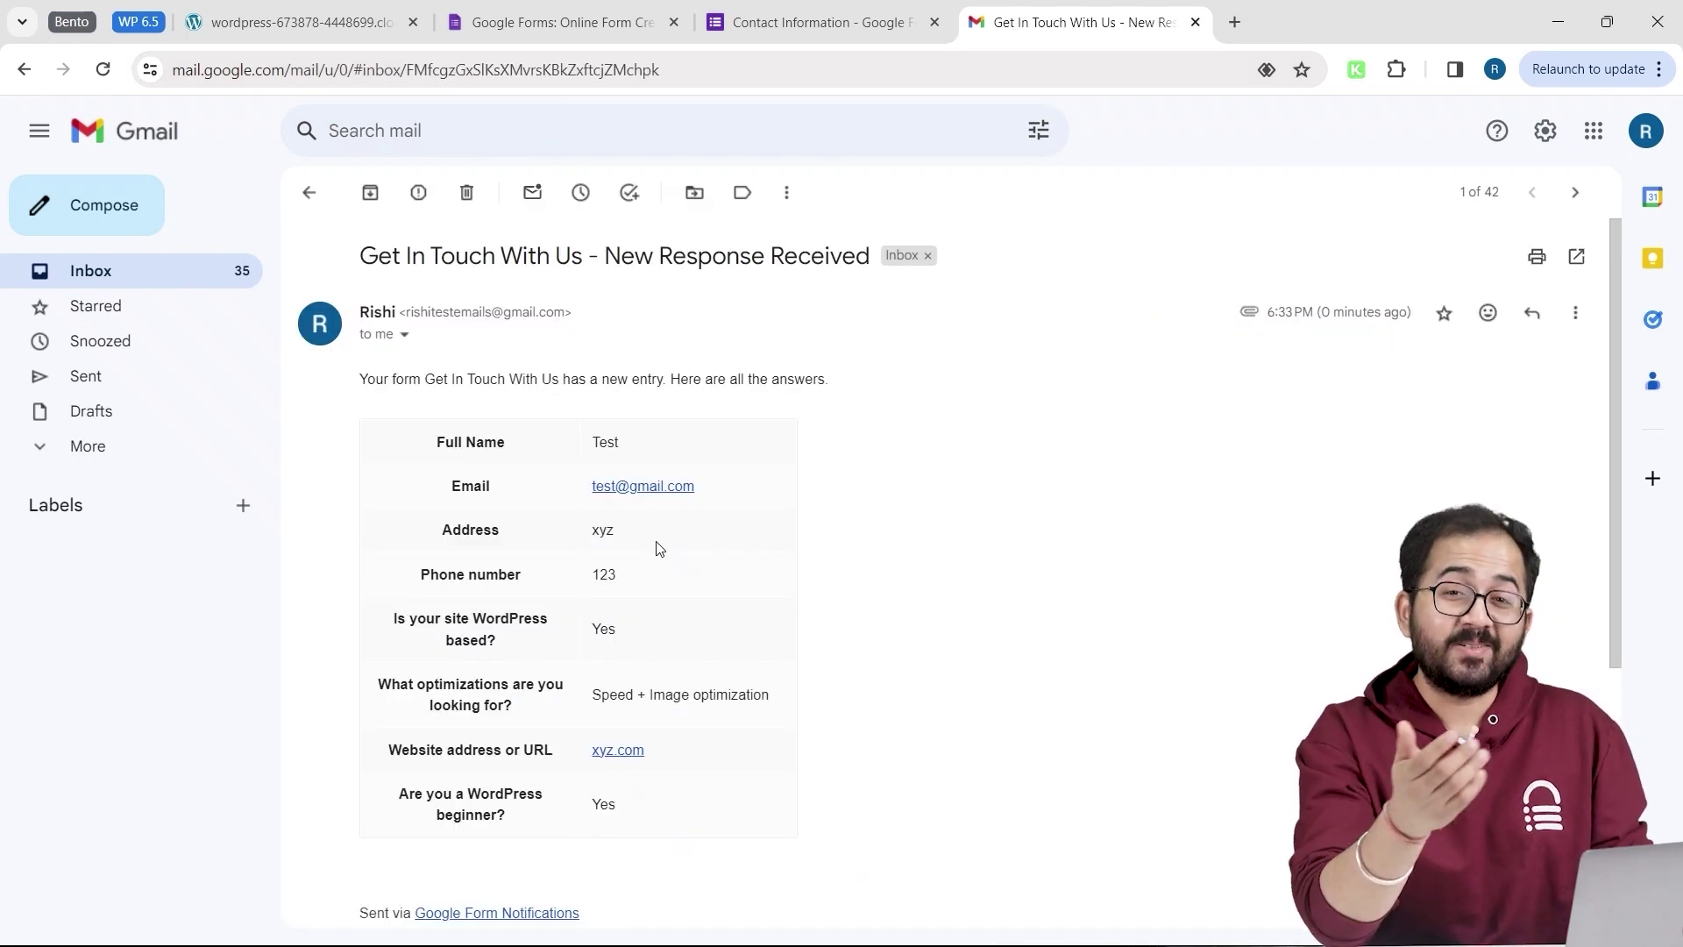
pyautogui.click(824, 22)
pyautogui.click(835, 192)
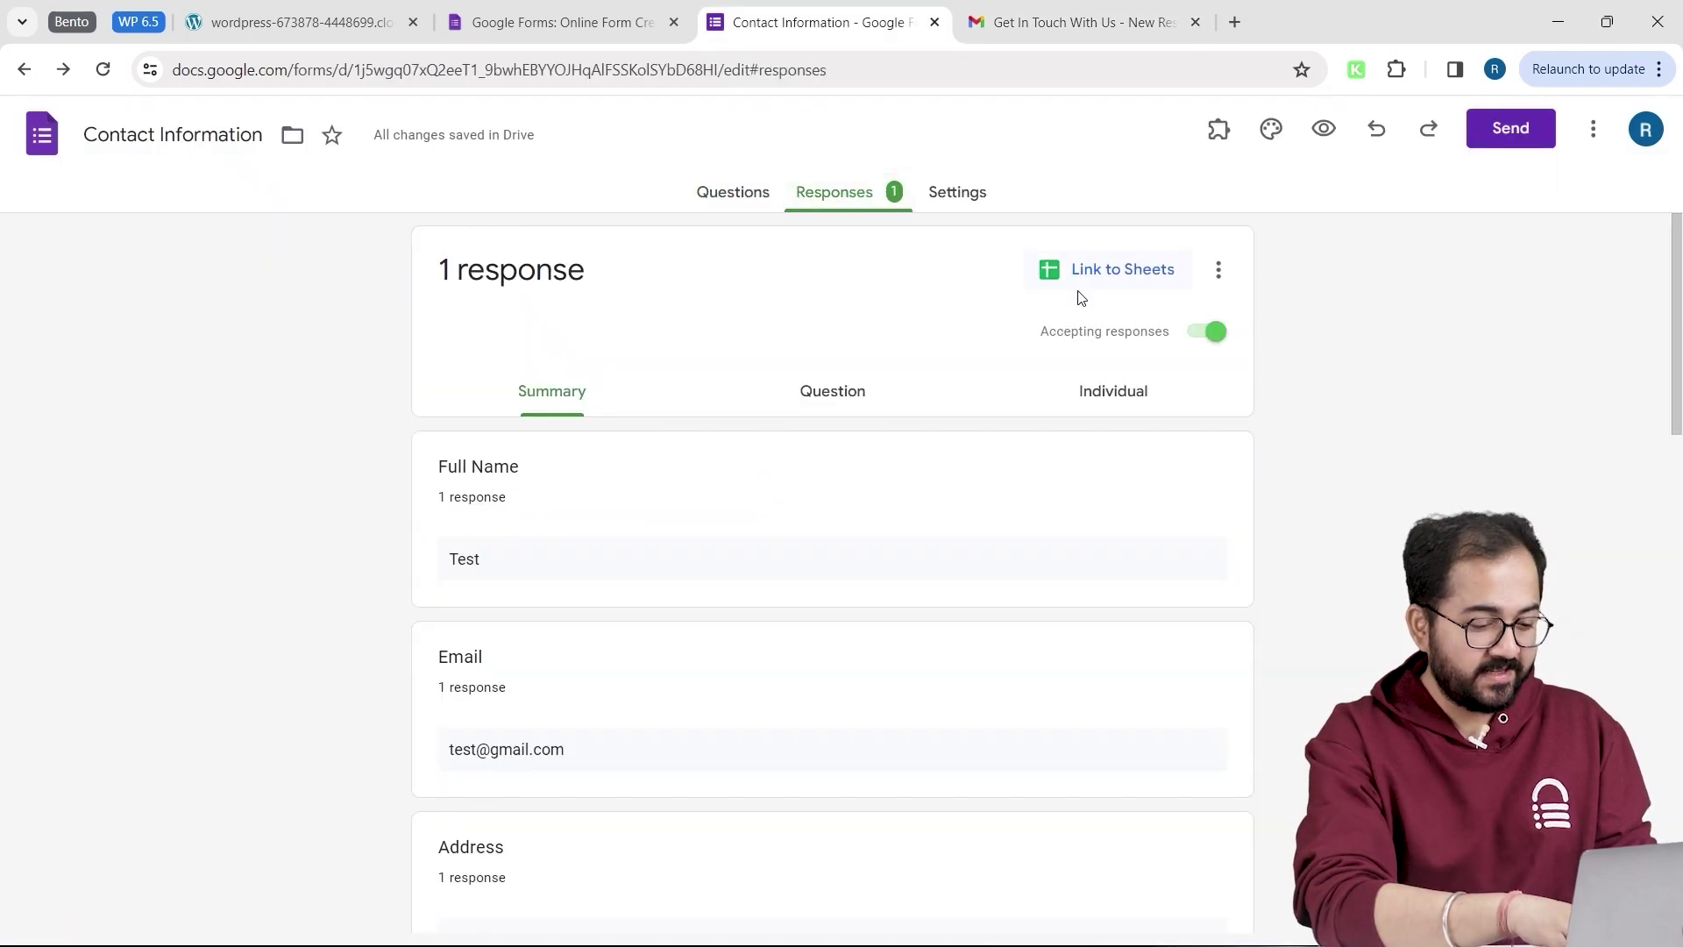
# Step: Link the responses to a new Contact Information (Responses) spreadsheet in Google Sheets
pyautogui.click(1108, 275)
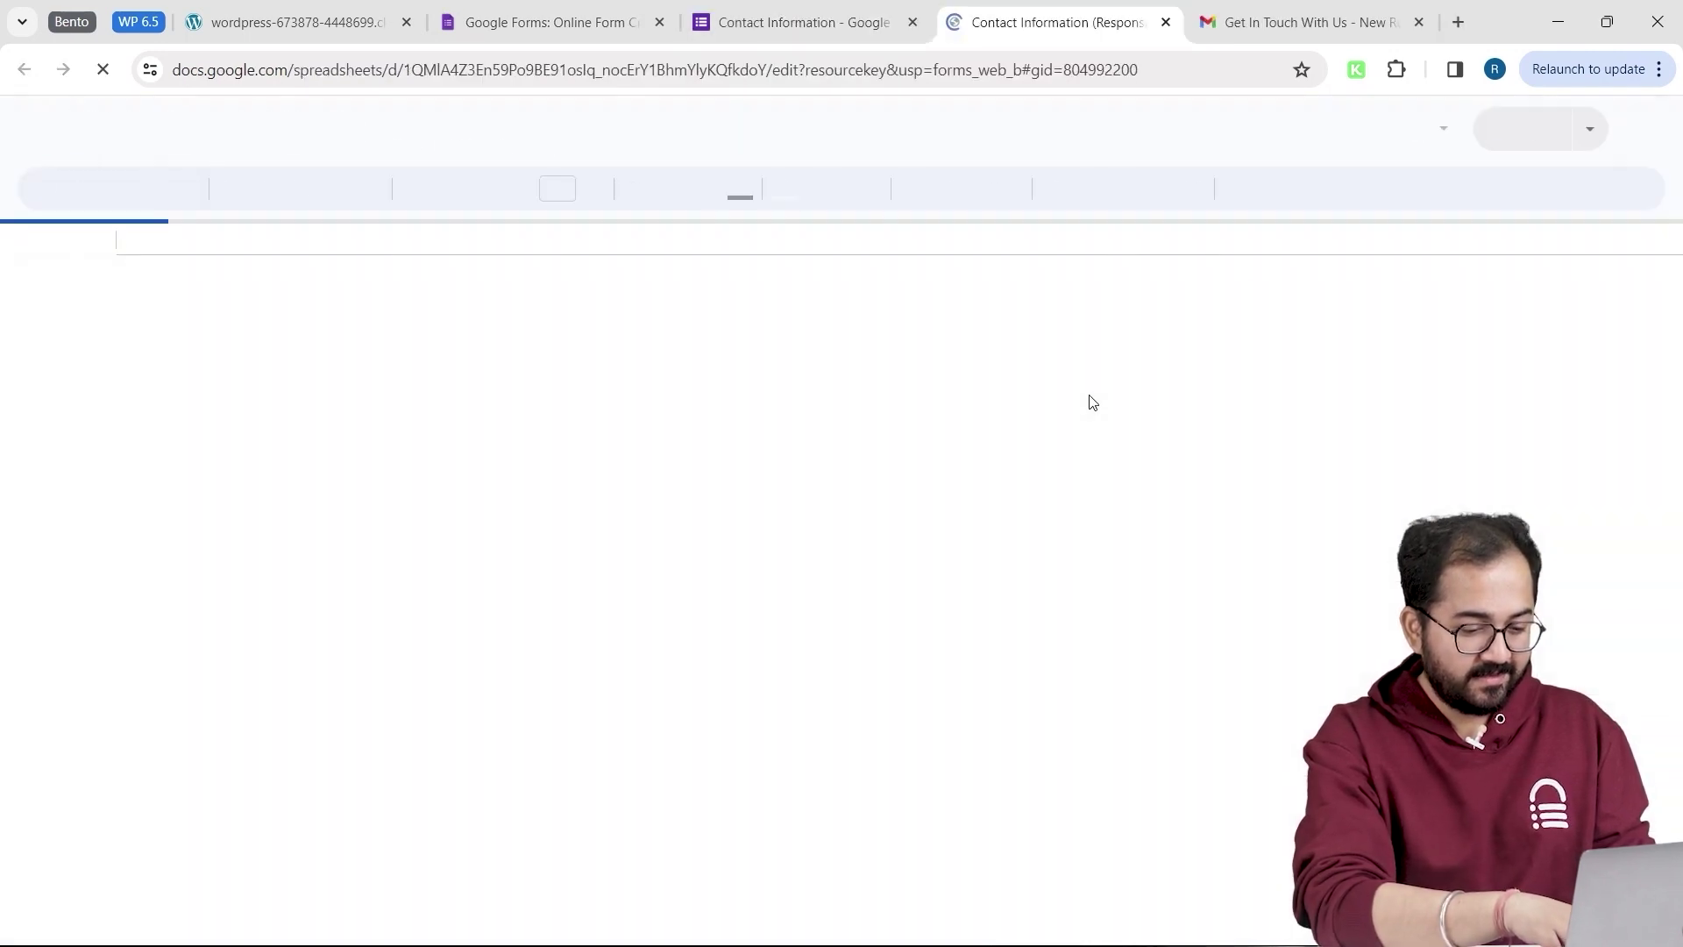